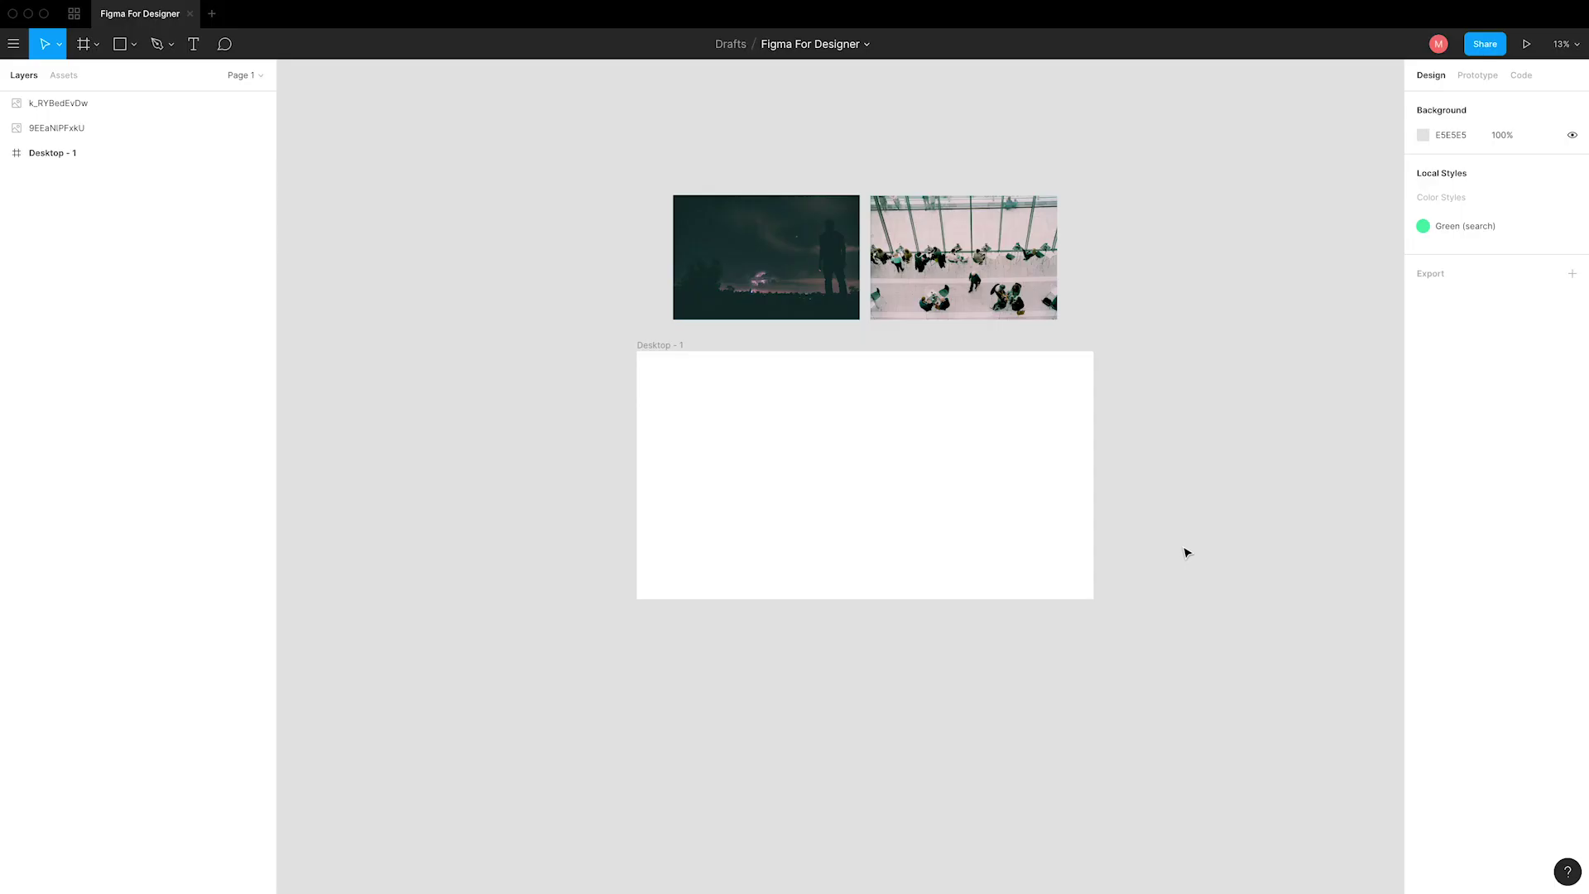
- Zoom in to 25% and pan so the empty Desktop - 1 frame is centred
{"action": "key", "text": "plus"}
{"action": "left_click_drag", "start_coordinate": [1181, 444], "coordinate": [1126, 533]}
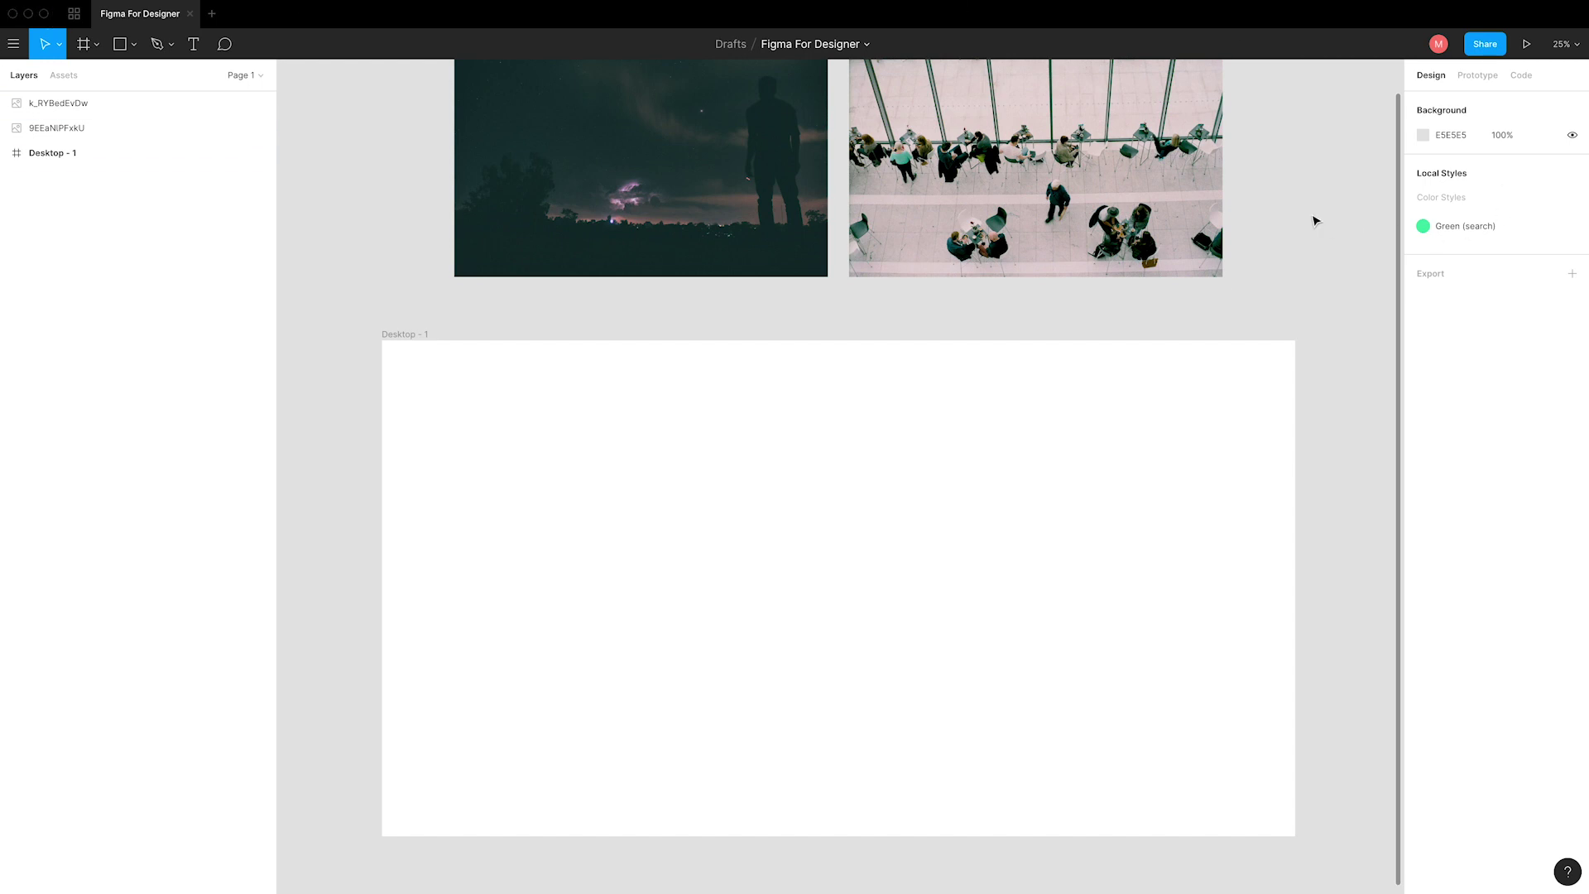
{"action": "left_click", "coordinate": [45, 15]}
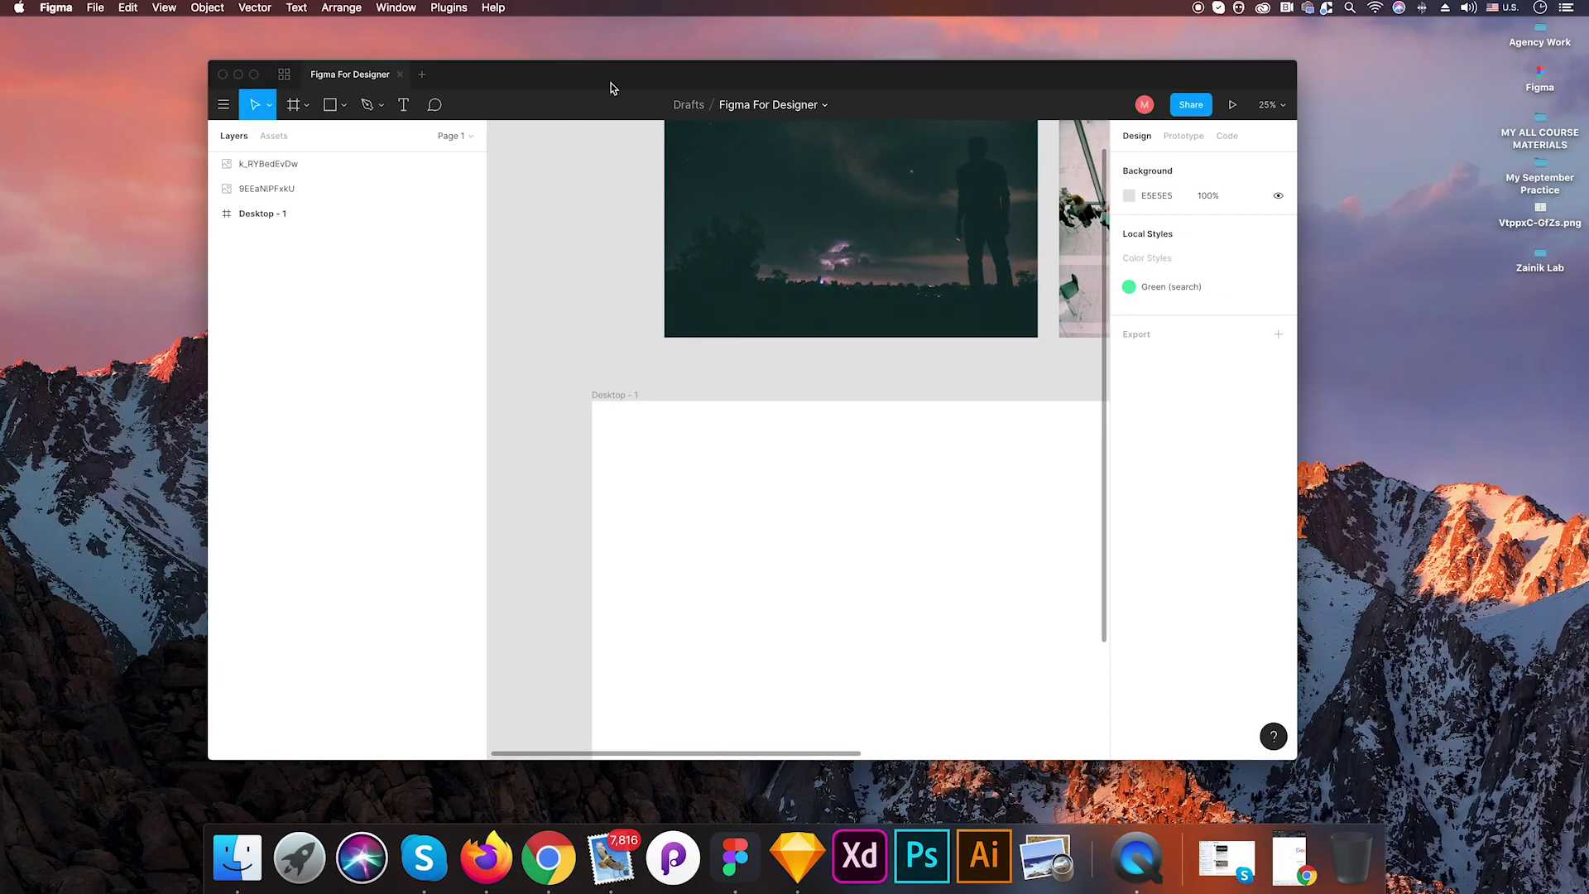
{"action": "left_click_drag", "start_coordinate": [613, 85], "coordinate": [500, 69]}
{"action": "left_click", "coordinate": [1550, 214]}
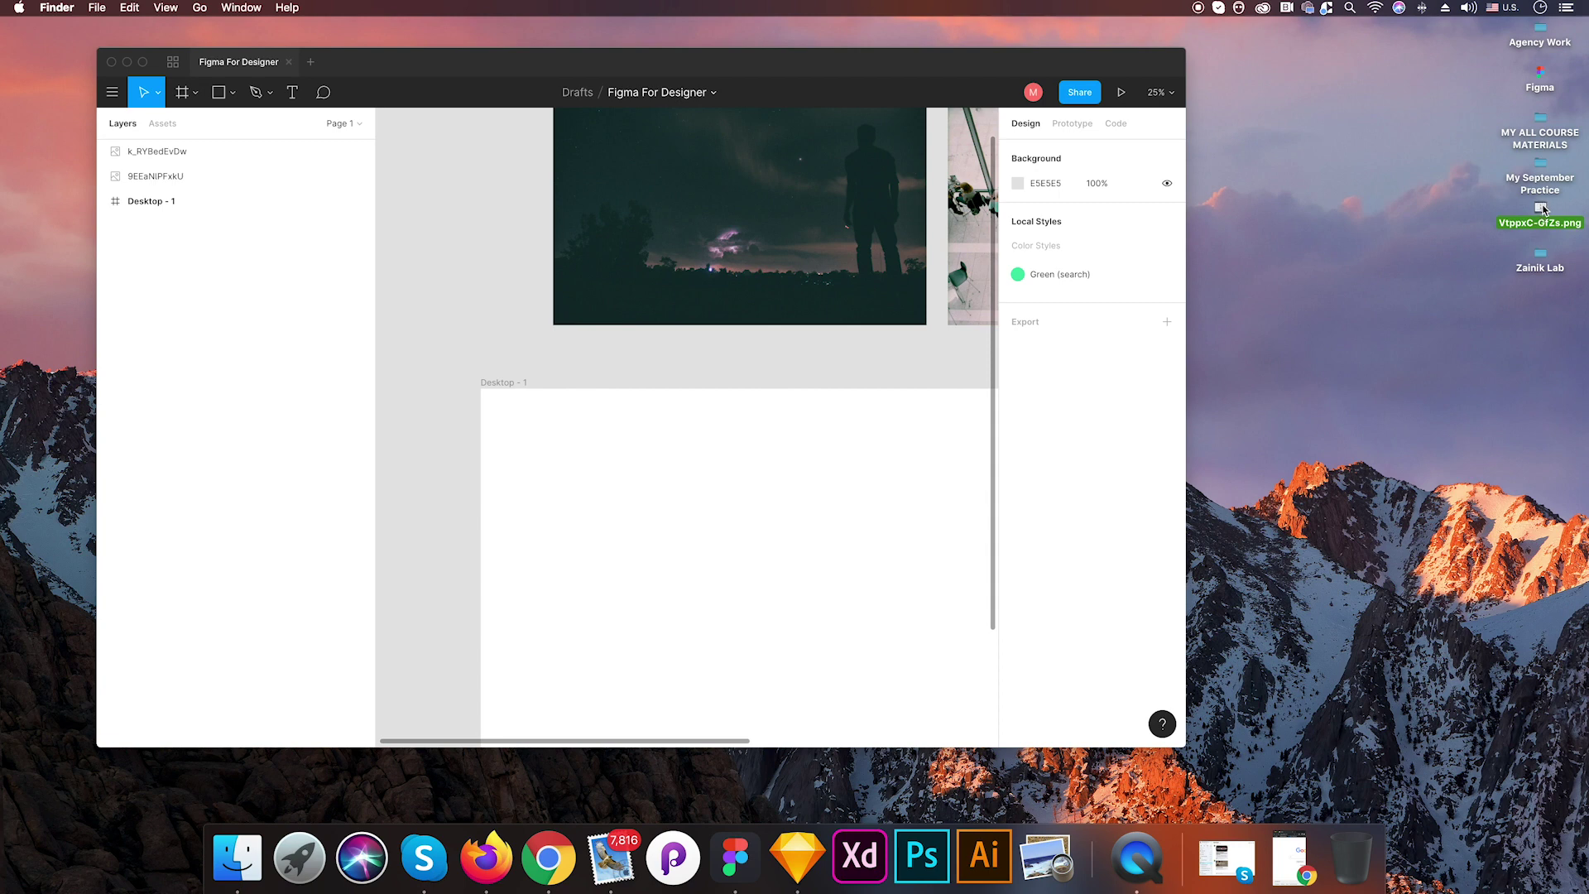
{"action": "left_click_drag", "start_coordinate": [1544, 211], "coordinate": [748, 474]}
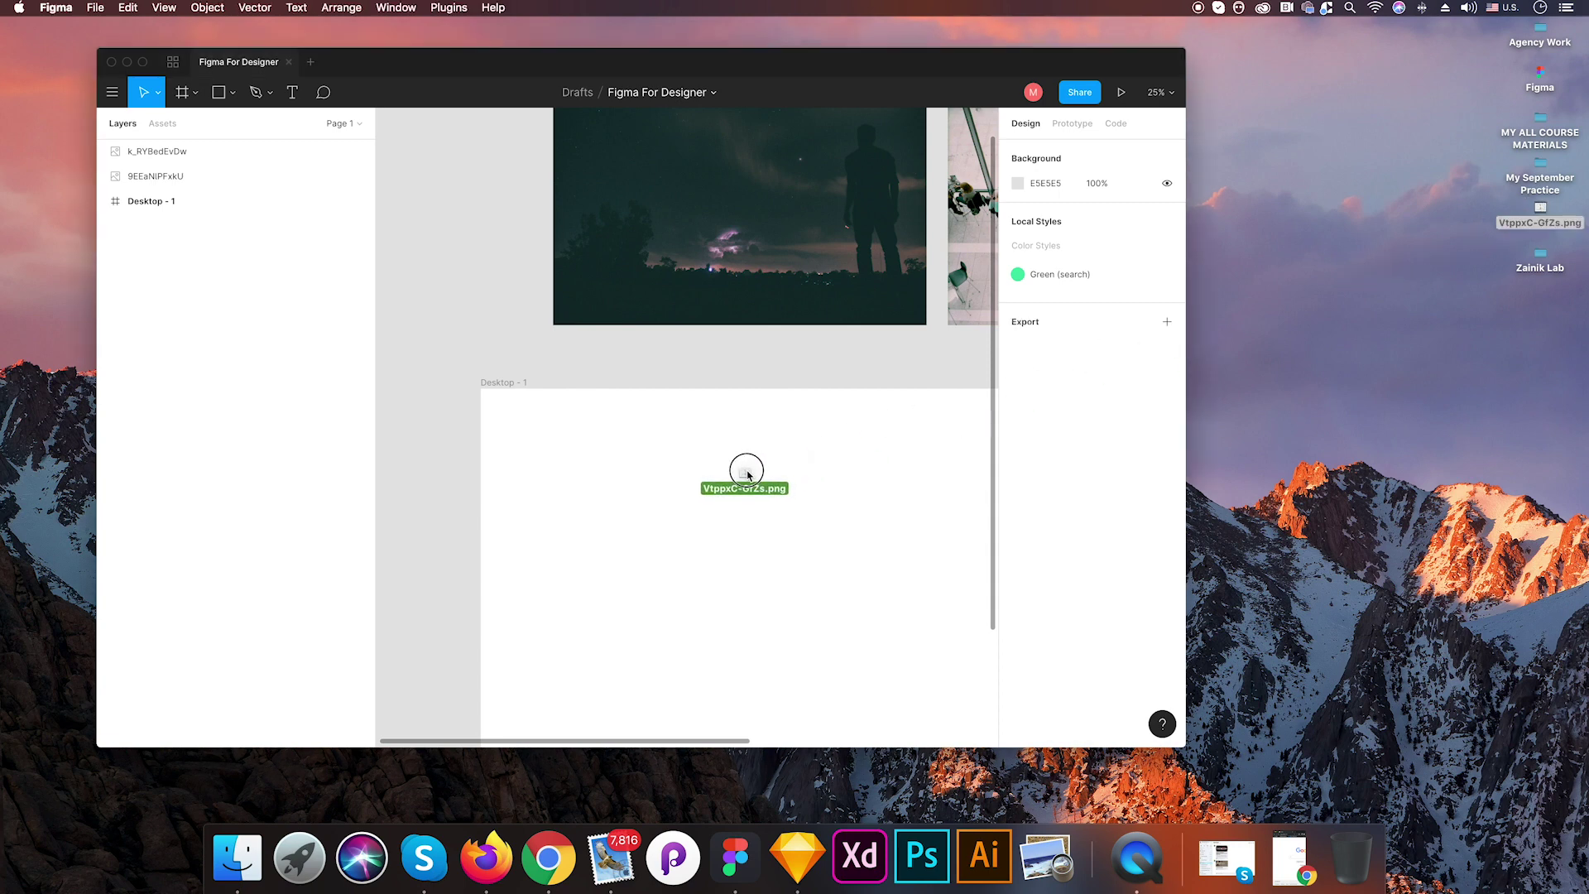
{"action": "mouse_move", "coordinate": [803, 480]}
{"action": "left_mouse_down"}
{"action": "mouse_move", "coordinate": [817, 549]}
{"action": "mouse_move", "coordinate": [788, 521]}
{"action": "left_mouse_up"}
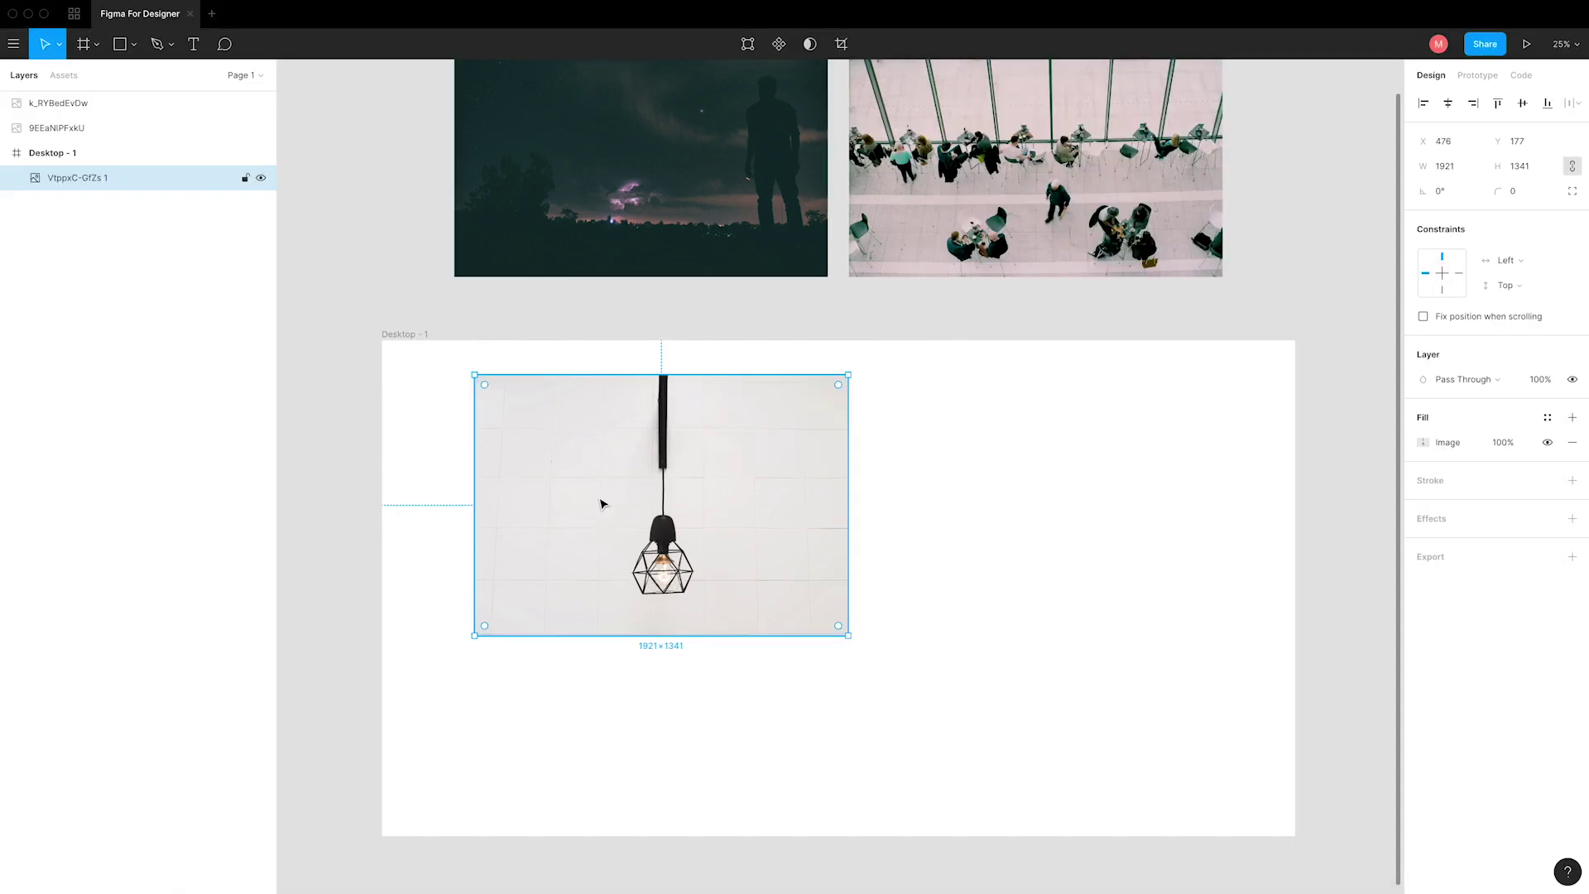
{"action": "key", "text": "Delete"}
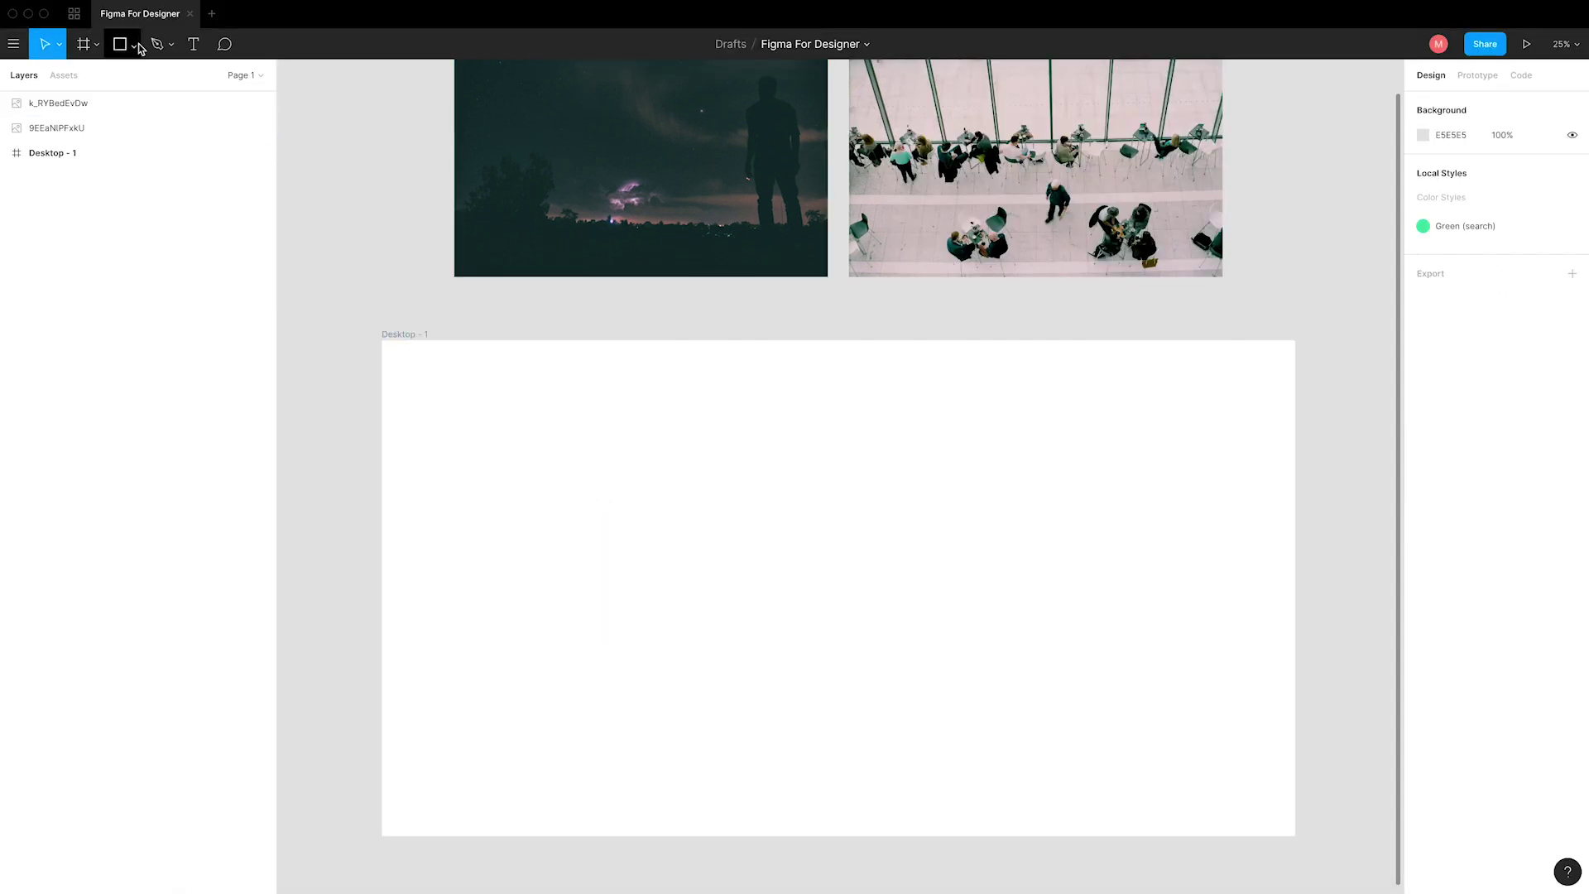
- Draw a grey rectangle inside Desktop - 1 and move it up near the frame's centre
{"action": "left_click", "coordinate": [133, 44]}
{"action": "left_click", "coordinate": [125, 78]}
{"action": "left_click_drag", "start_coordinate": [613, 493], "coordinate": [1024, 766]}
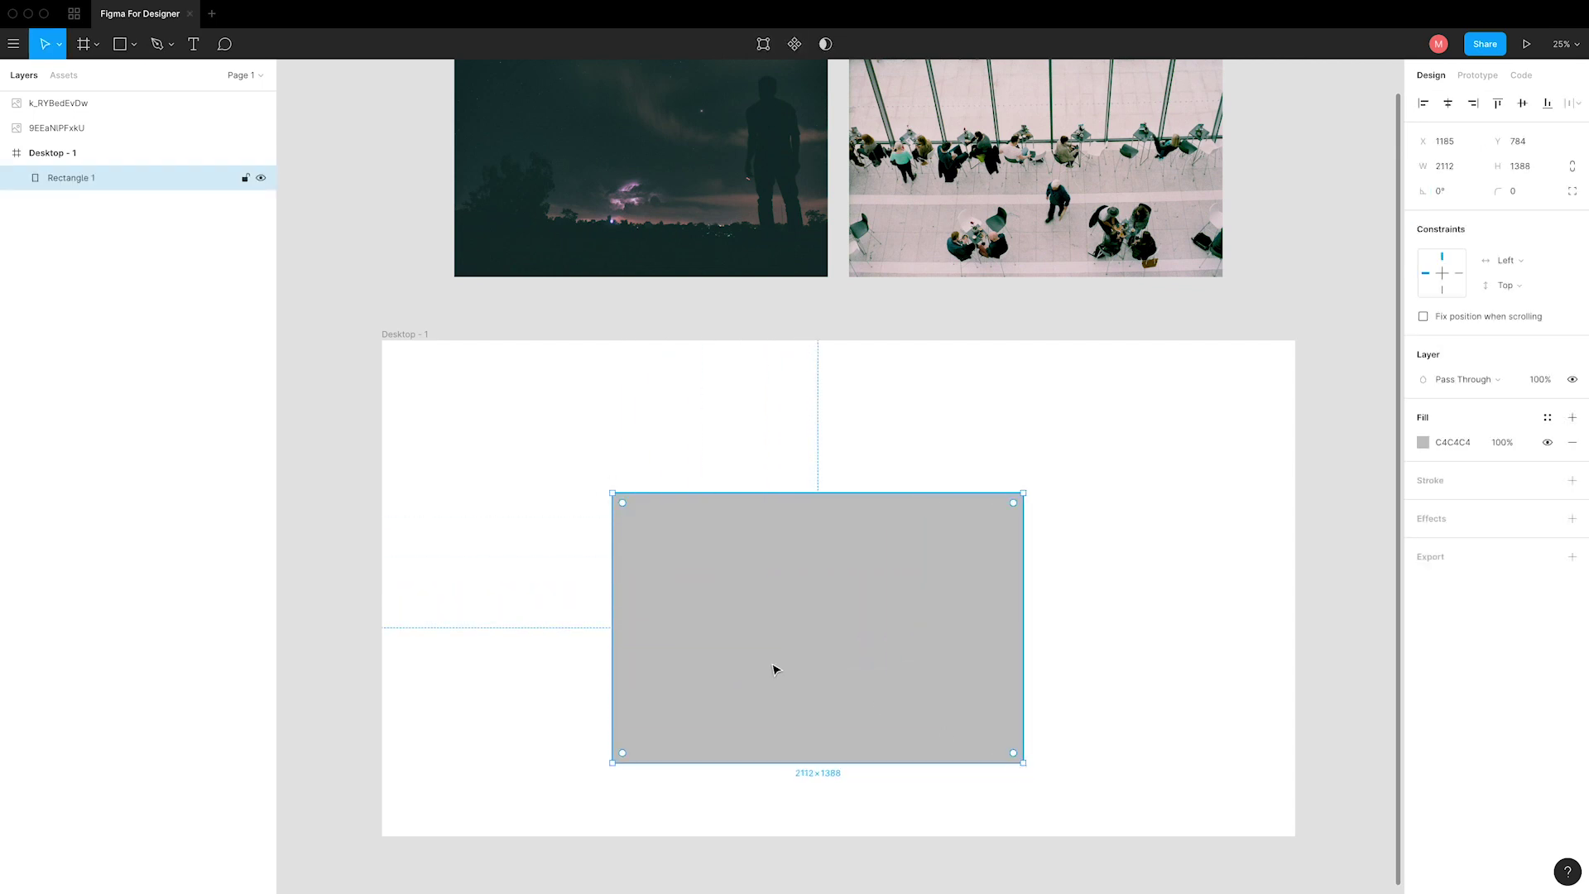
{"action": "left_click_drag", "start_coordinate": [803, 672], "coordinate": [831, 628]}
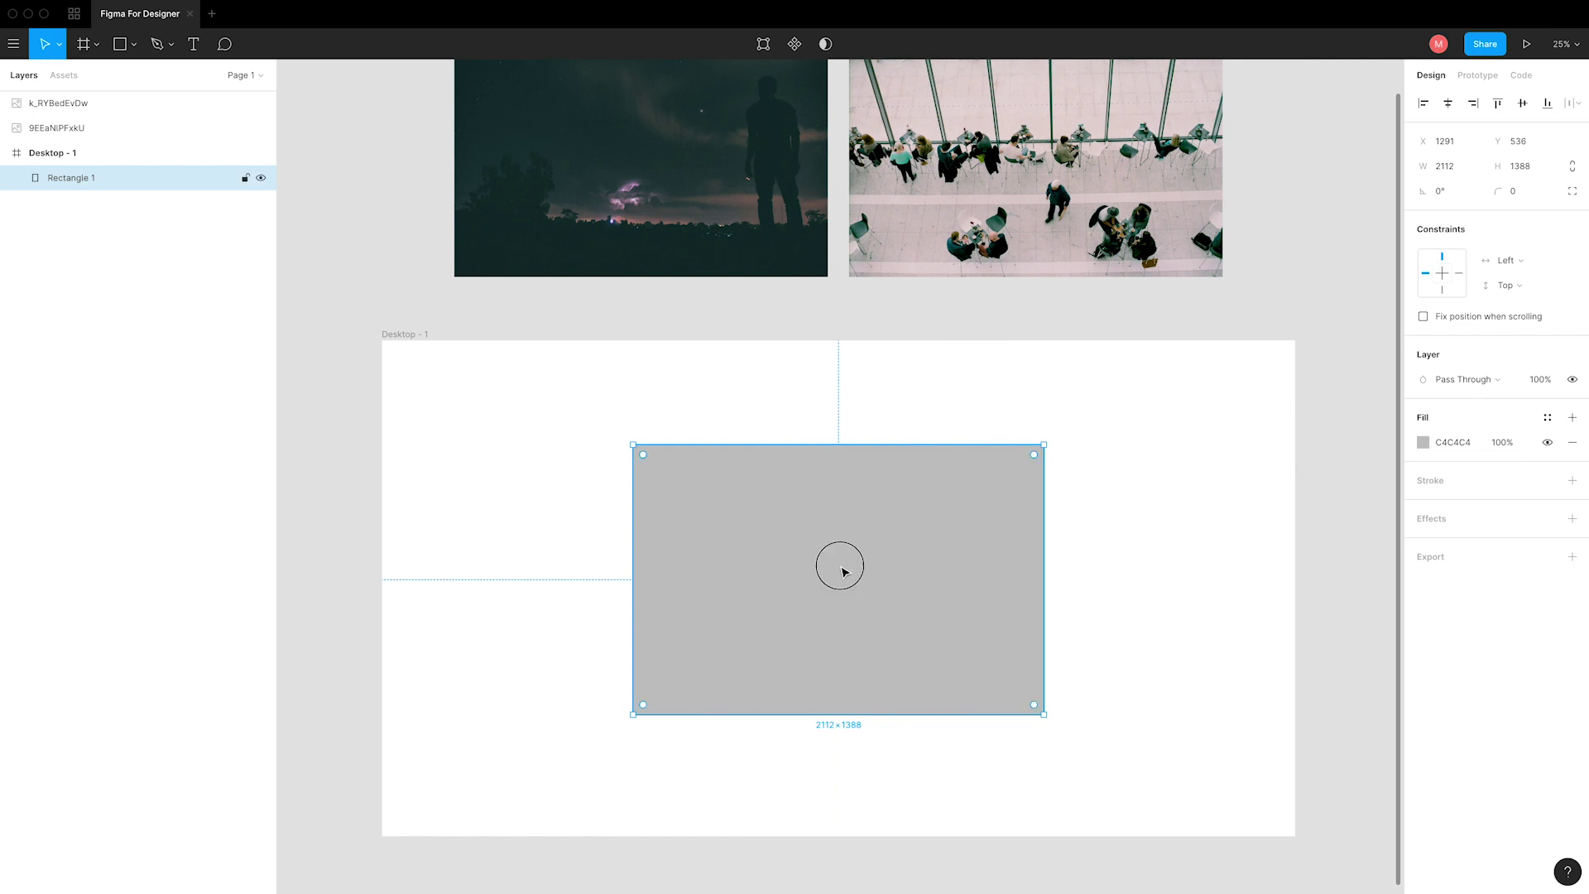
{"action": "left_click_drag", "start_coordinate": [840, 563], "coordinate": [840, 533]}
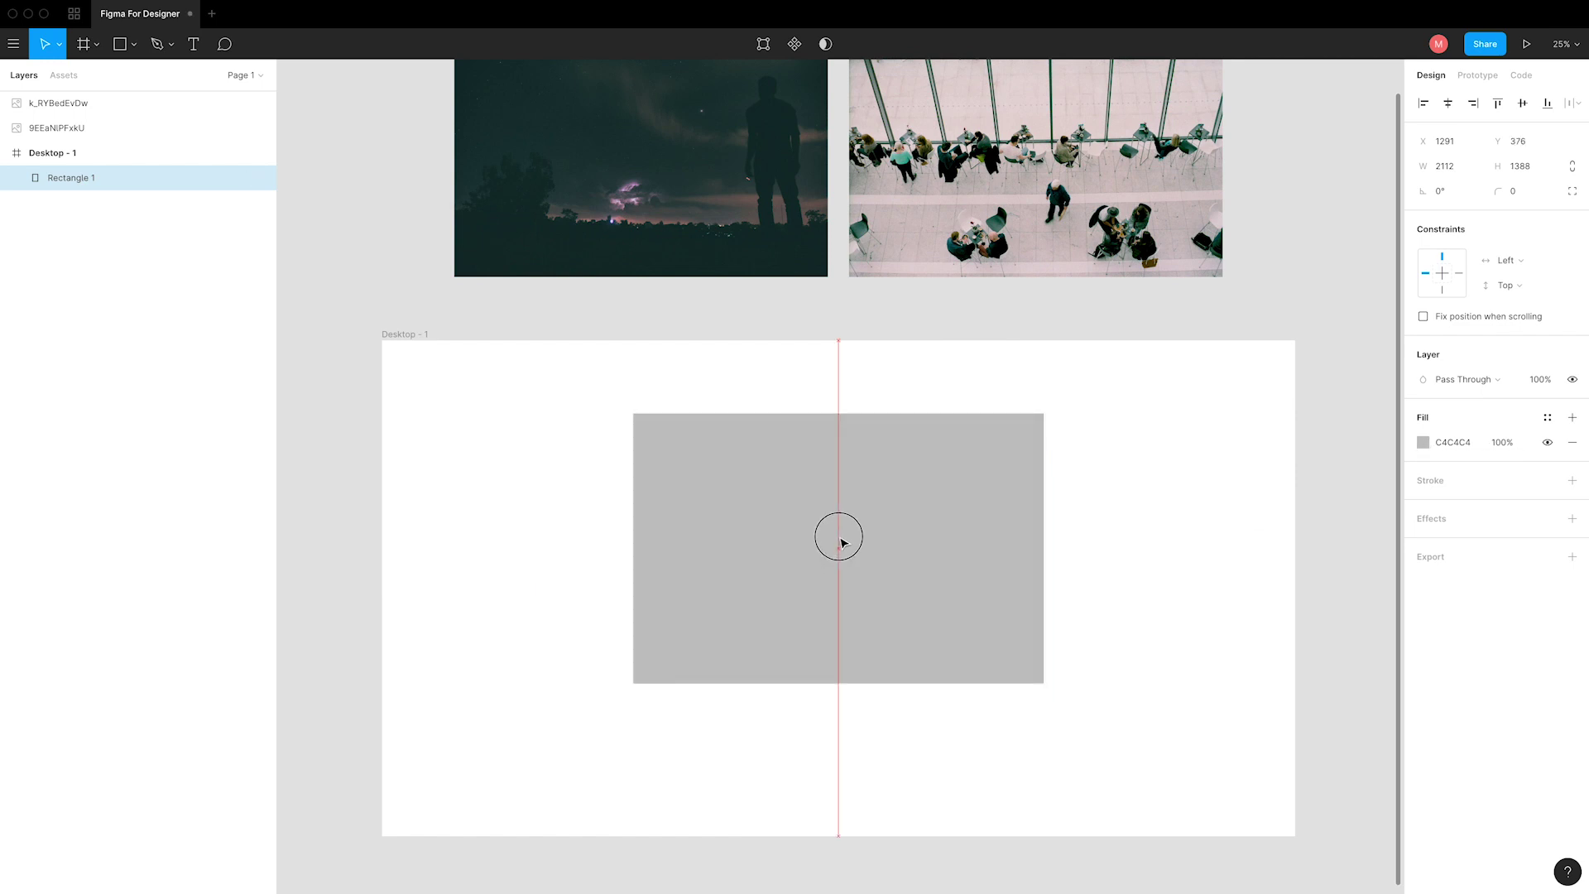
- Change the rectangle's fill from Solid to Image using the lamp PNG
{"action": "left_click", "coordinate": [1423, 443]}
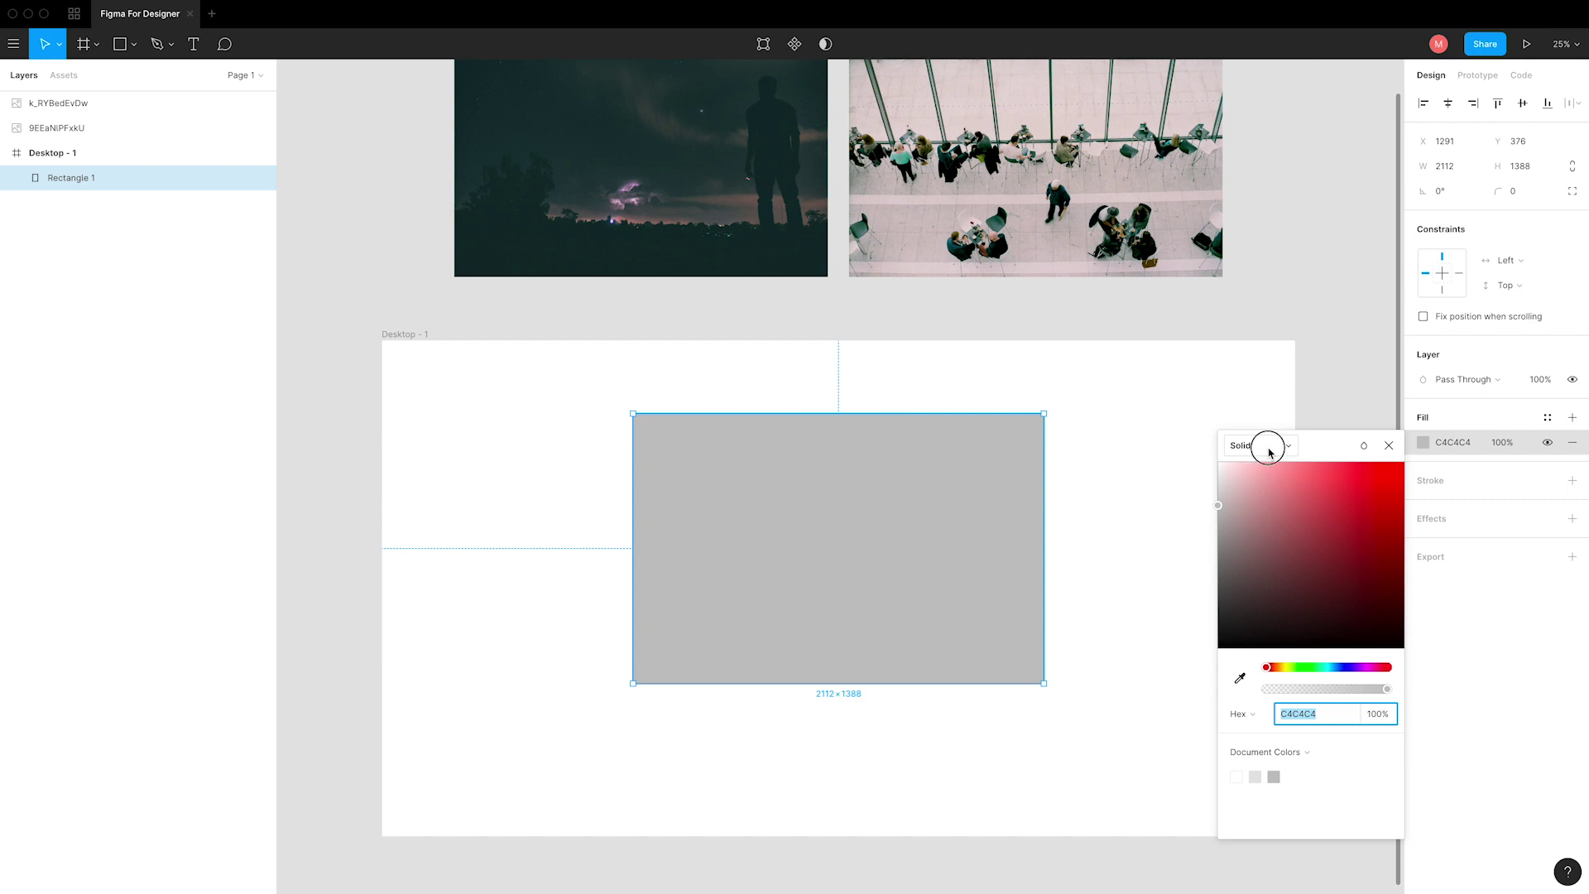
{"action": "left_click", "coordinate": [1267, 448]}
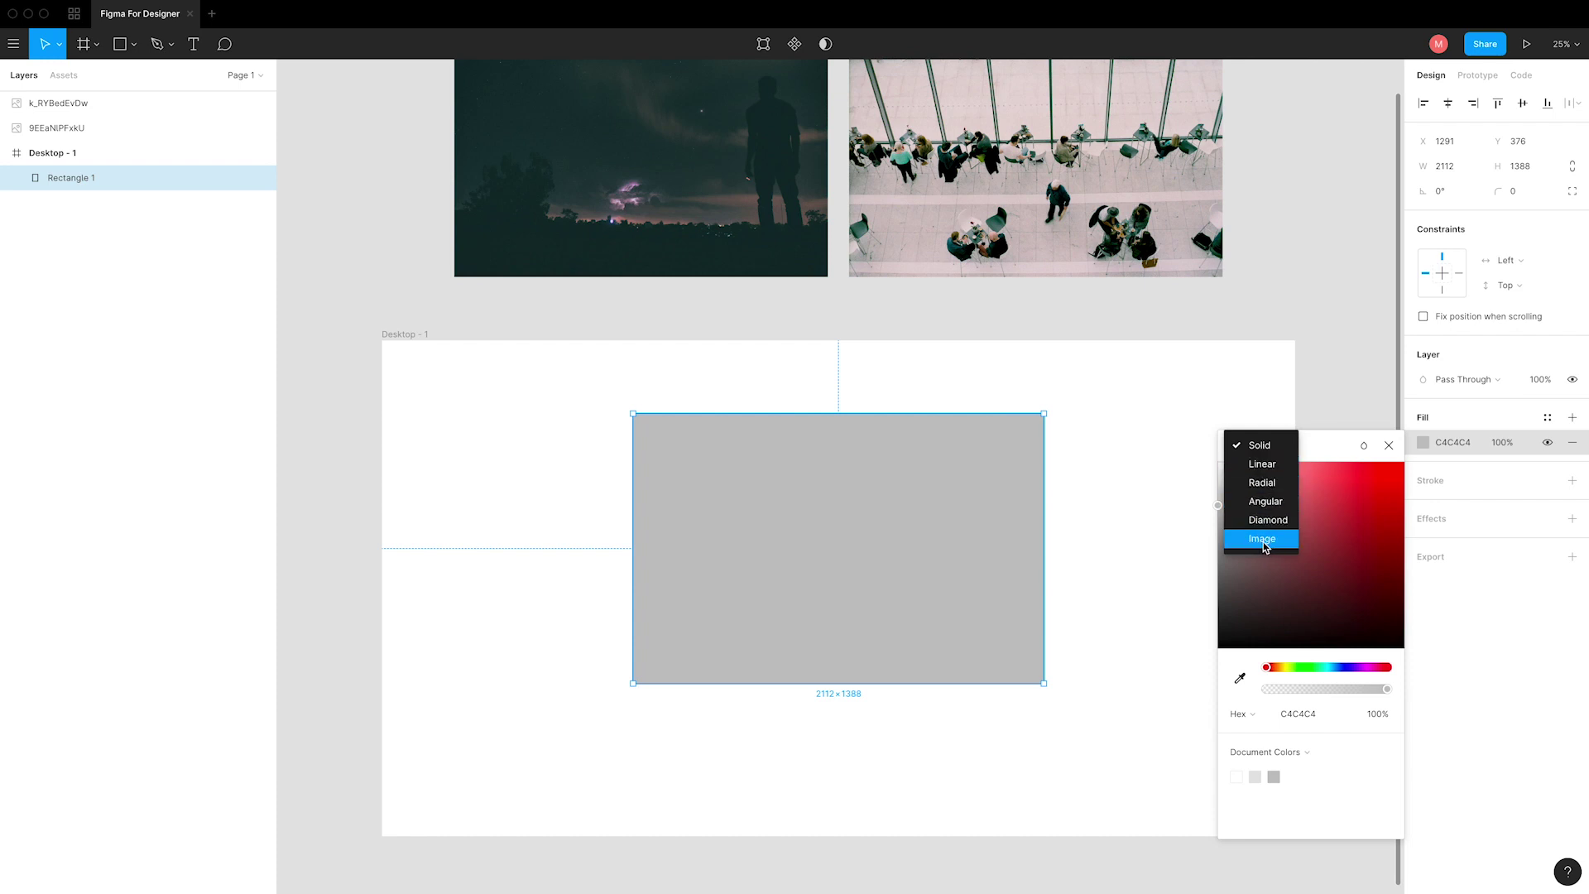
{"action": "left_click", "coordinate": [1264, 540]}
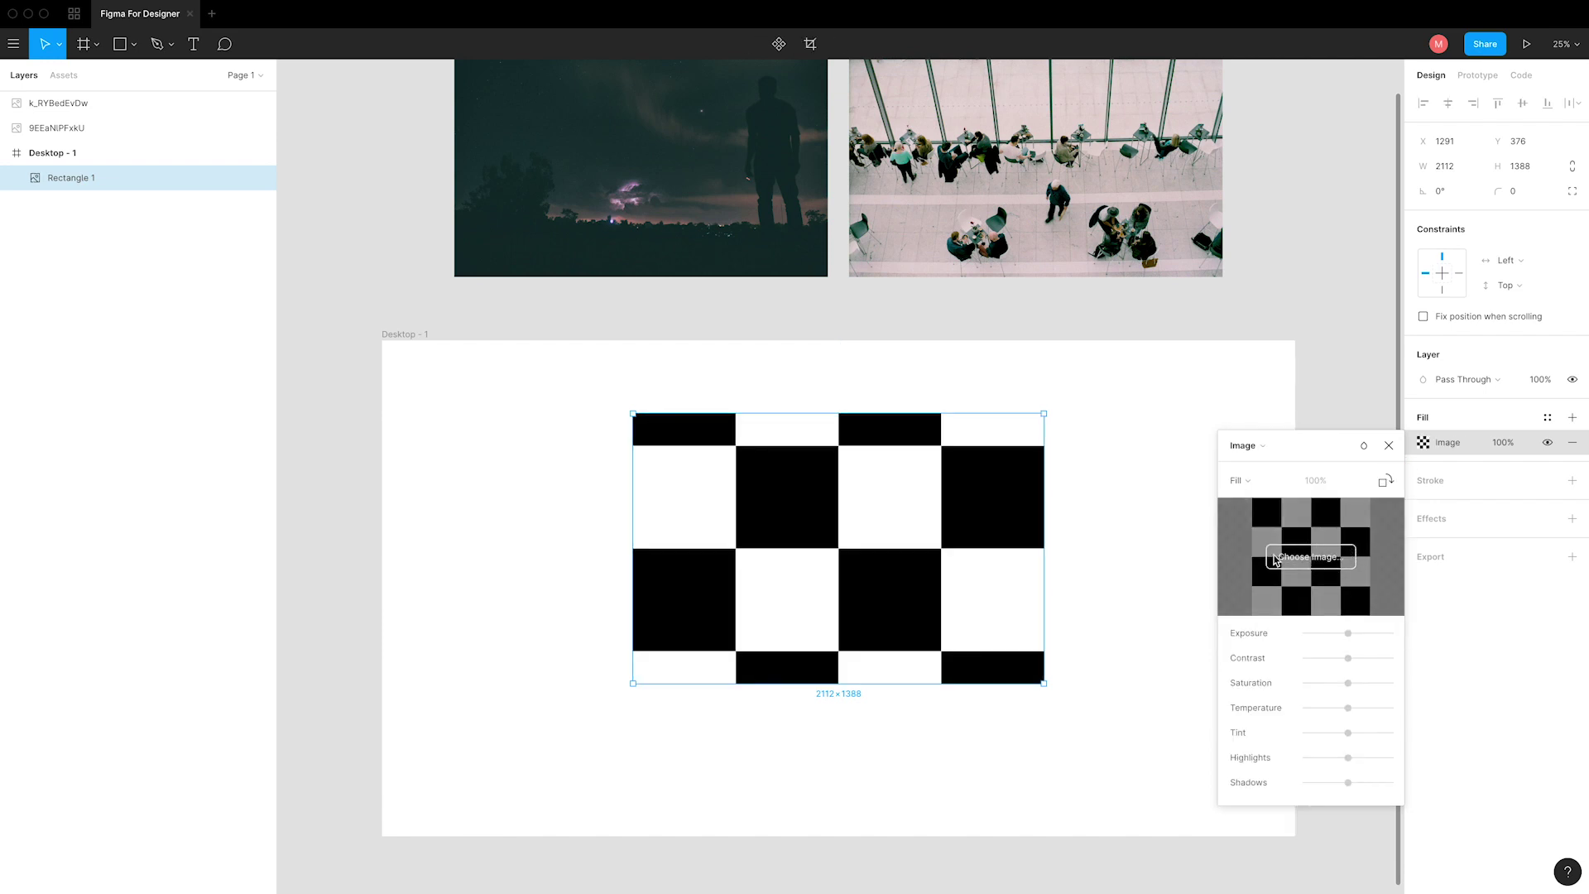
{"action": "left_click", "coordinate": [1319, 561]}
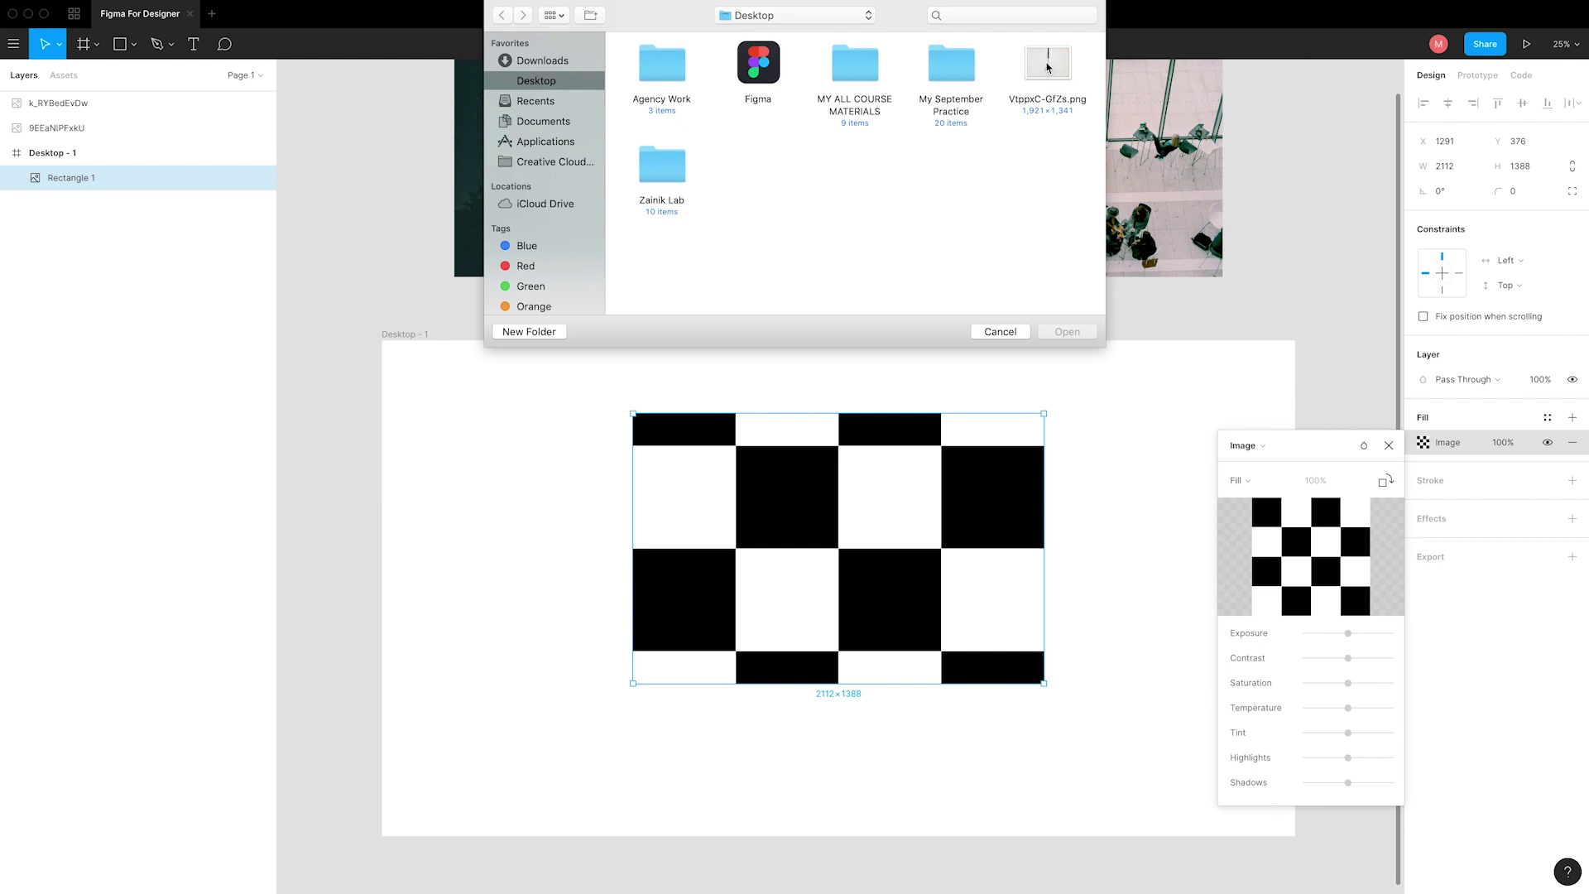
{"action": "left_click", "coordinate": [1047, 66]}
{"action": "left_click", "coordinate": [1067, 335]}
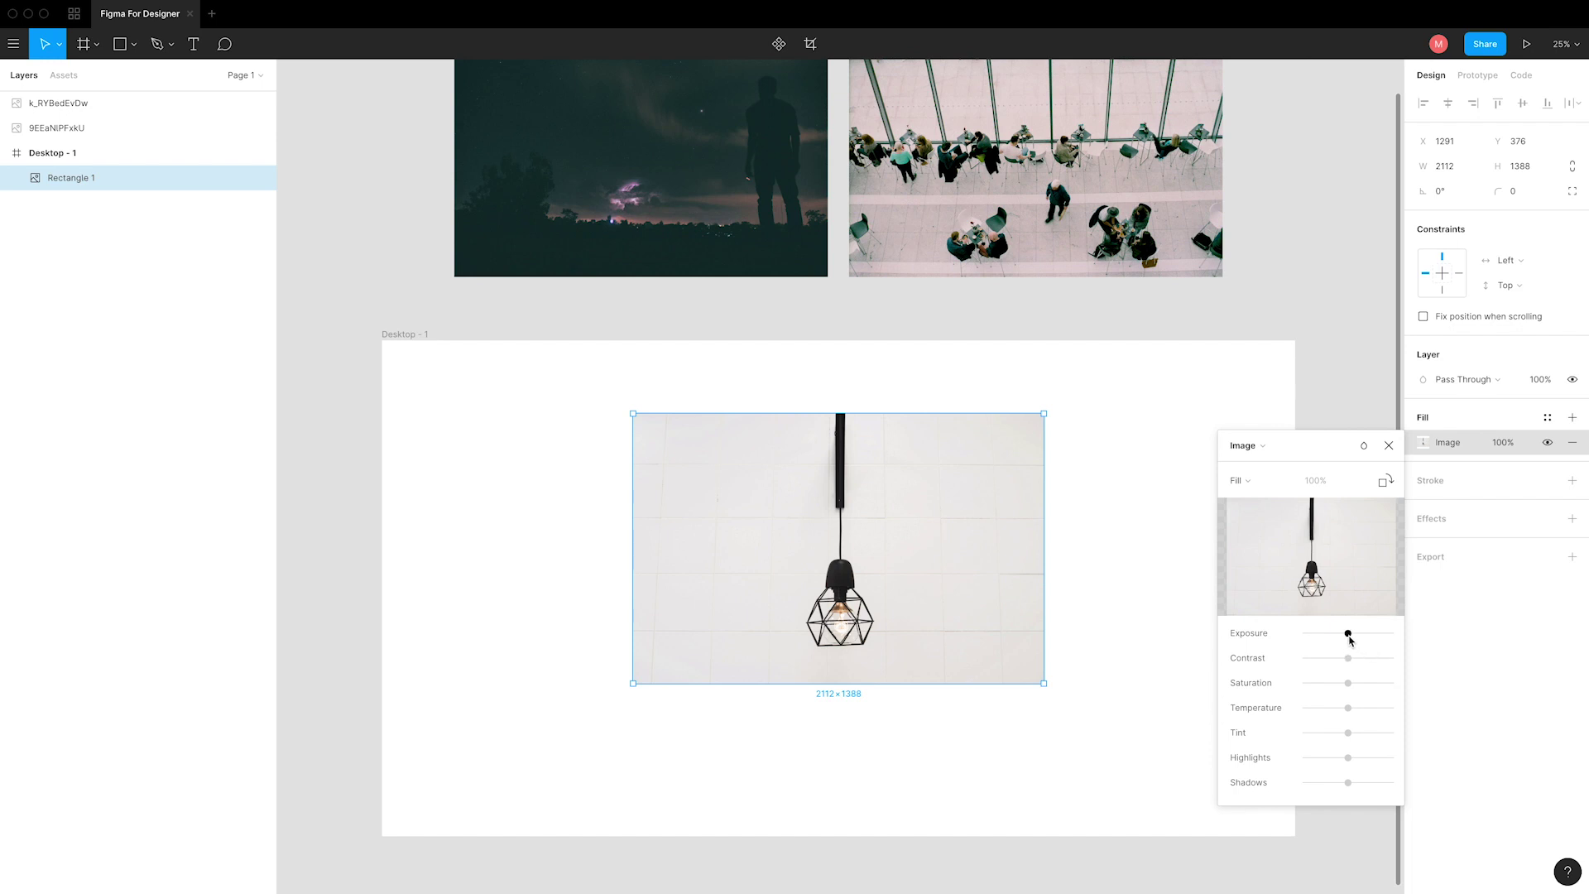
- Adjust the lamp photo's exposure, temperature, tint, highlights and shadows for a cool bluish cast
{"action": "mouse_move", "coordinate": [1348, 633]}
{"action": "left_mouse_down"}
{"action": "mouse_move", "coordinate": [1388, 656]}
{"action": "mouse_move", "coordinate": [1386, 712]}
{"action": "mouse_move", "coordinate": [1339, 710]}
{"action": "left_mouse_up"}
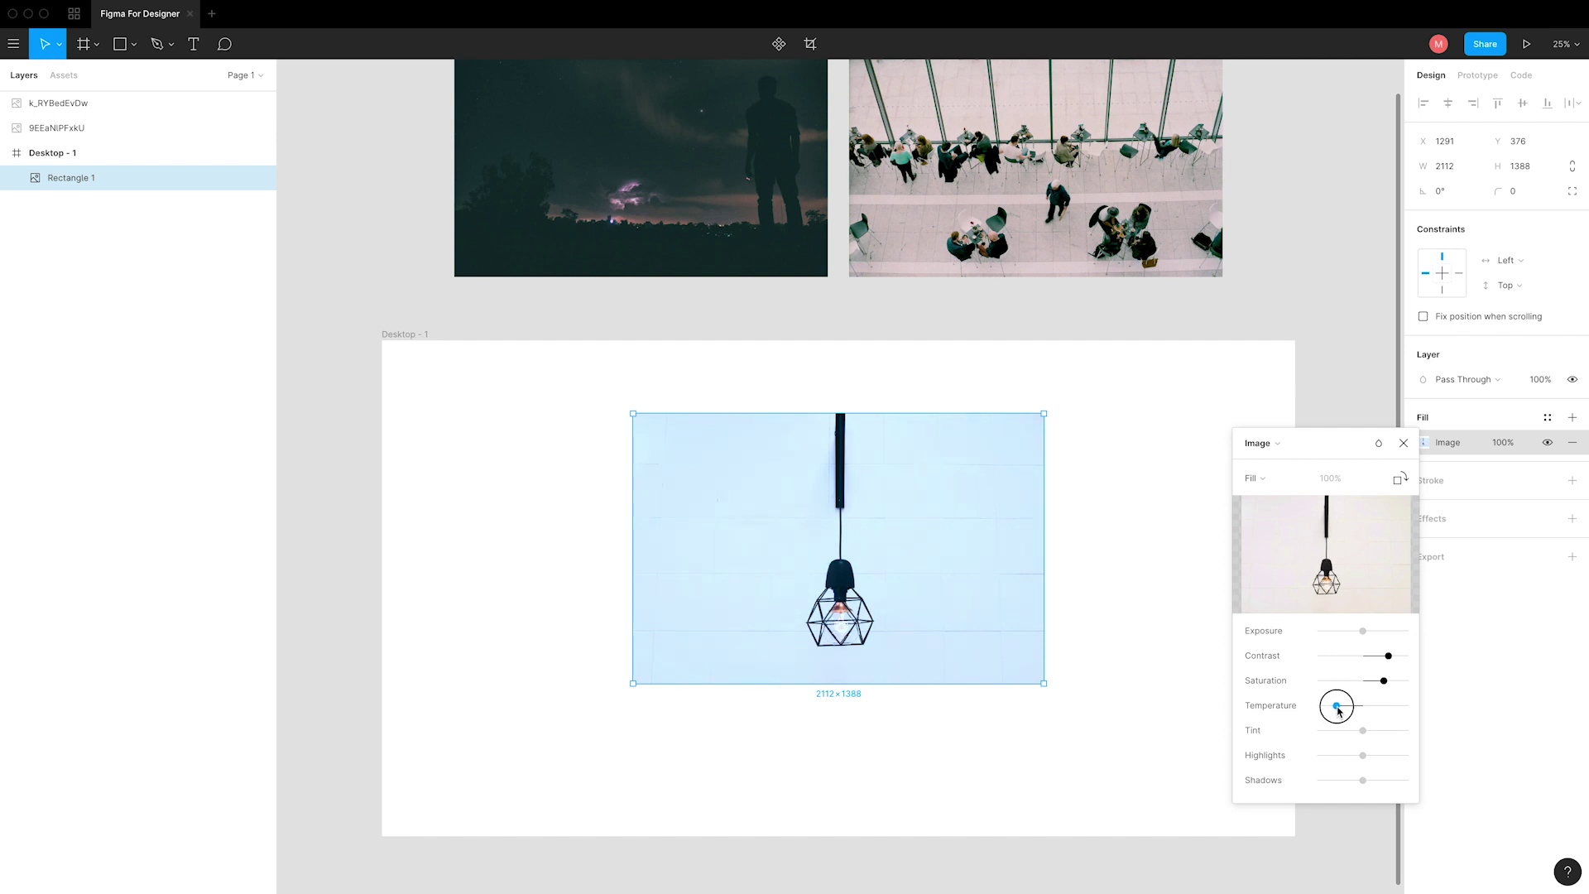
{"action": "left_click_drag", "start_coordinate": [1338, 709], "coordinate": [1326, 709]}
{"action": "left_click_drag", "start_coordinate": [1362, 730], "coordinate": [1385, 732]}
{"action": "left_click_drag", "start_coordinate": [1366, 759], "coordinate": [1345, 762]}
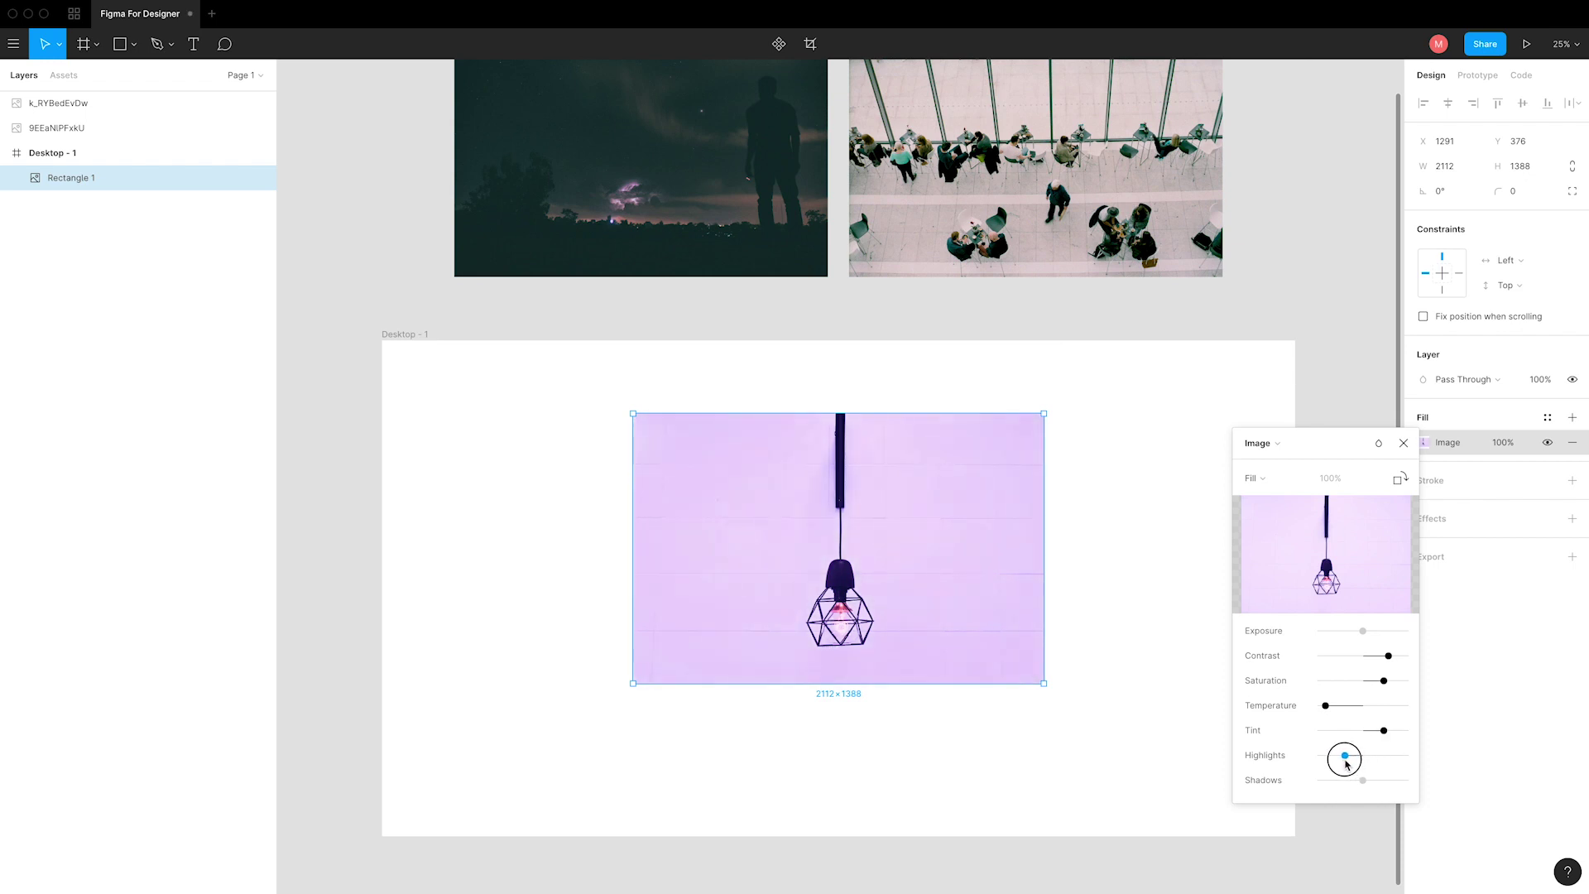
{"action": "mouse_move", "coordinate": [1363, 780]}
{"action": "left_mouse_down"}
{"action": "mouse_move", "coordinate": [1418, 778]}
{"action": "mouse_move", "coordinate": [1370, 781]}
{"action": "left_mouse_up"}
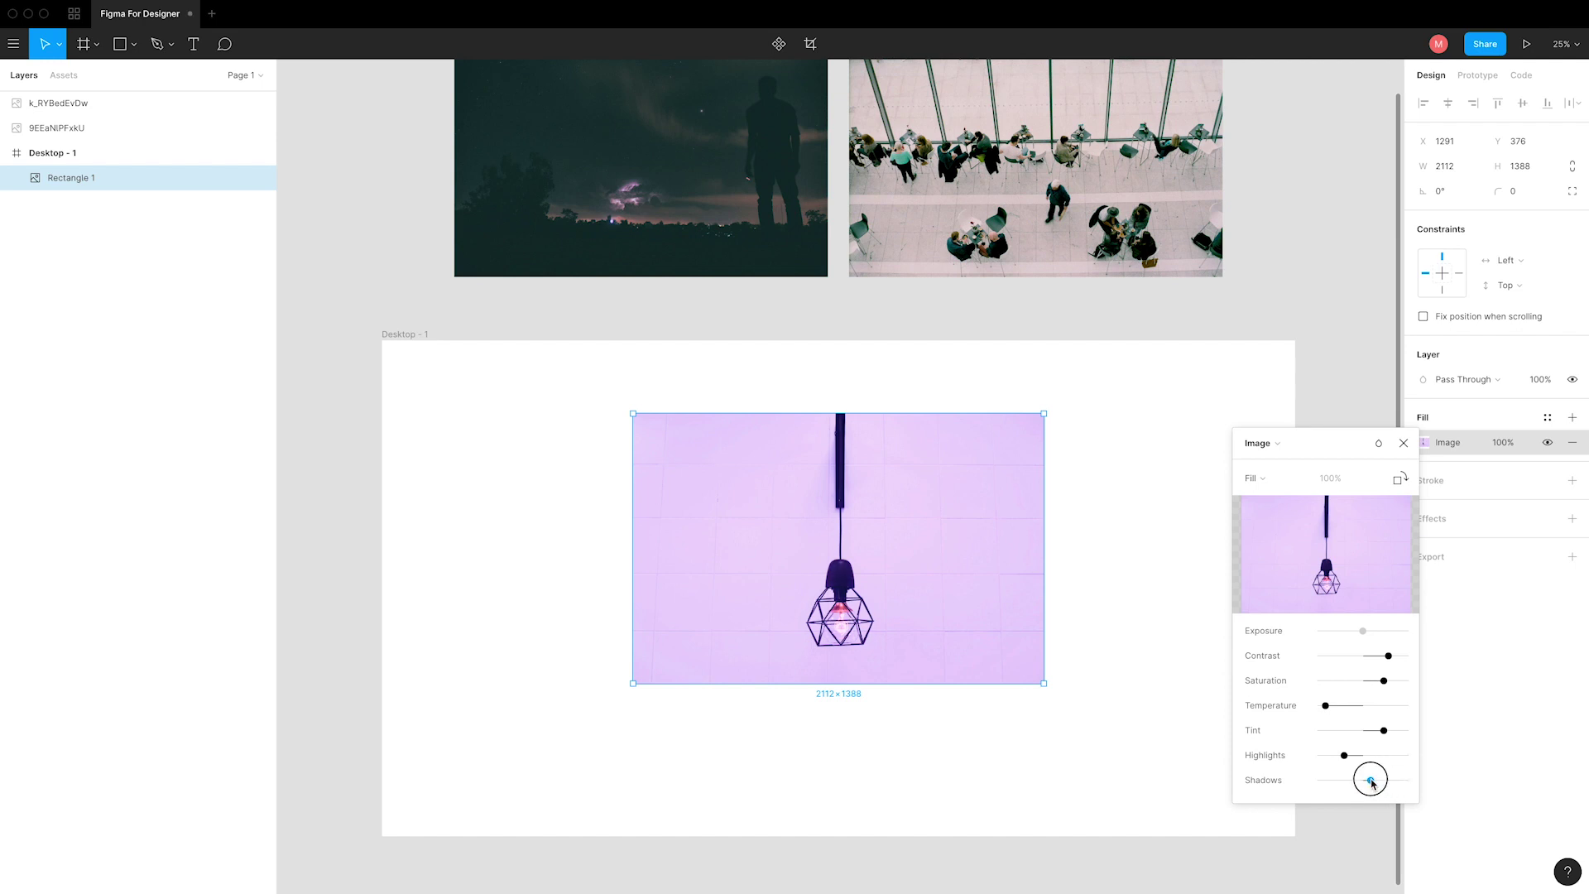
{"action": "mouse_move", "coordinate": [1325, 705]}
{"action": "left_mouse_down"}
{"action": "mouse_move", "coordinate": [1349, 705]}
{"action": "mouse_move", "coordinate": [1365, 734]}
{"action": "left_mouse_up"}
- Close the image adjustments, then reselect the lamp rectangle and move it slightly lower
{"action": "left_click", "coordinate": [1404, 445]}
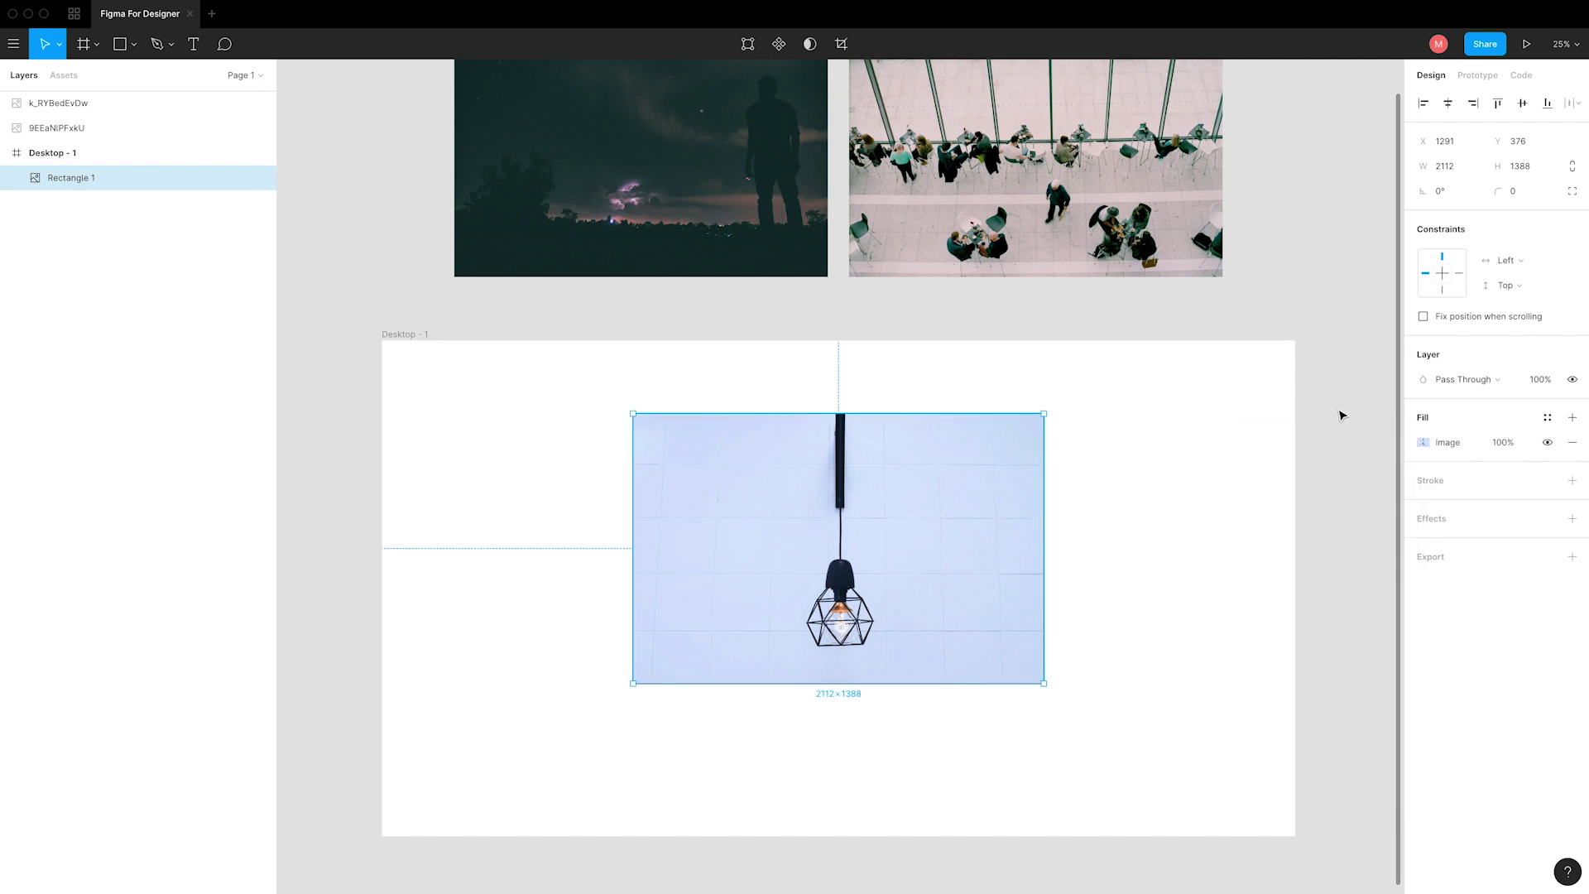
{"action": "left_click", "coordinate": [1342, 414]}
{"action": "scroll", "coordinate": [1342, 401], "scroll_direction": "down", "scroll_amount": 3}
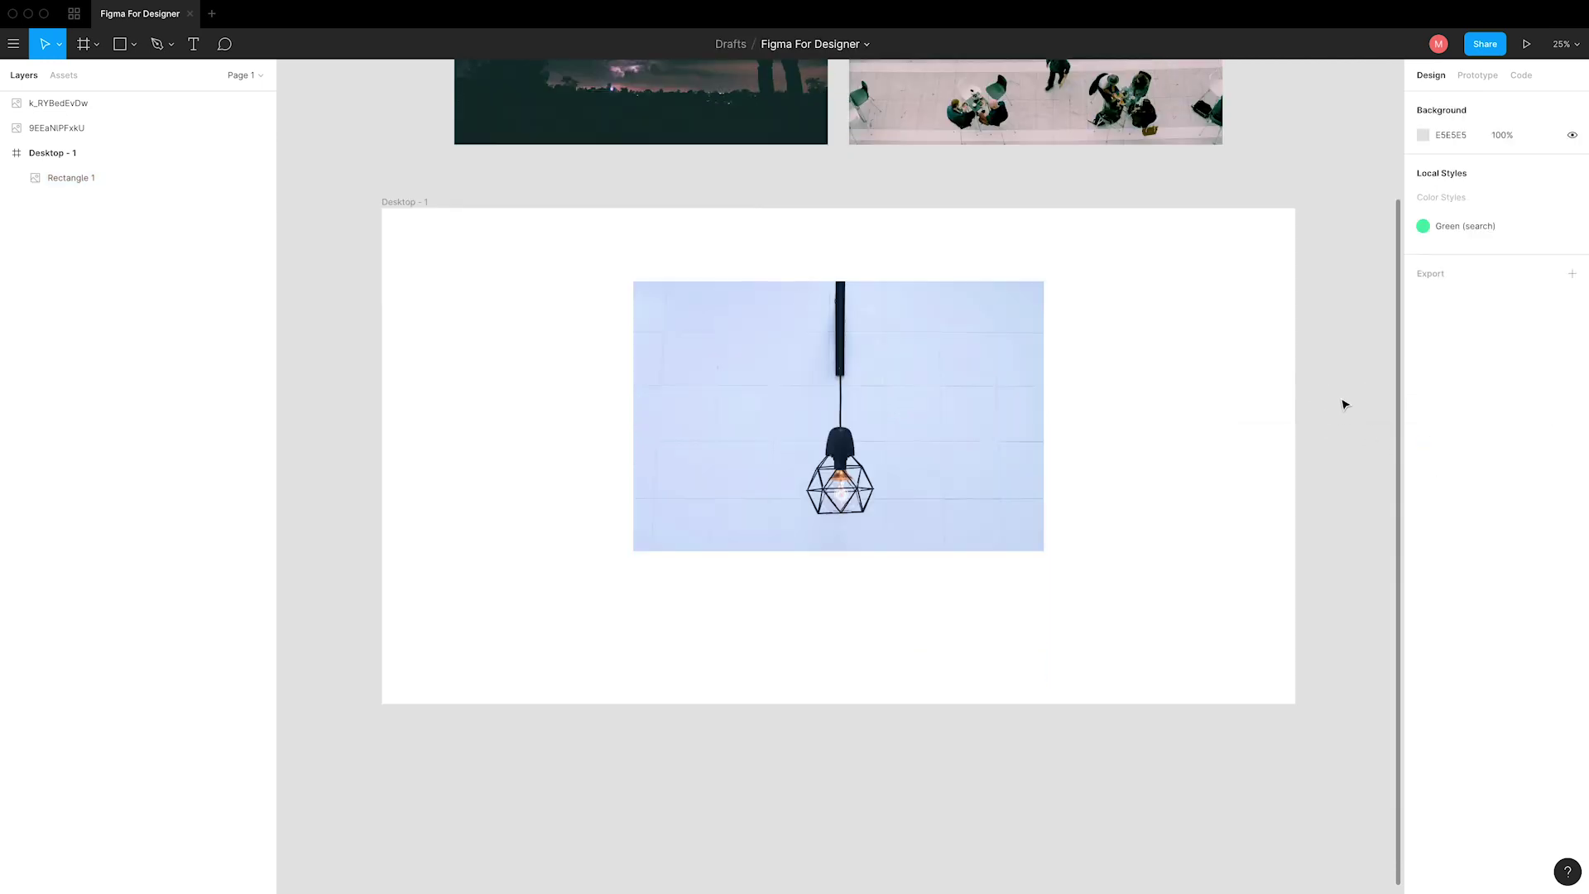
{"action": "scroll", "coordinate": [1342, 404], "scroll_direction": "up", "scroll_amount": 3}
{"action": "left_click", "coordinate": [936, 524]}
{"action": "left_click_drag", "start_coordinate": [877, 522], "coordinate": [875, 560]}
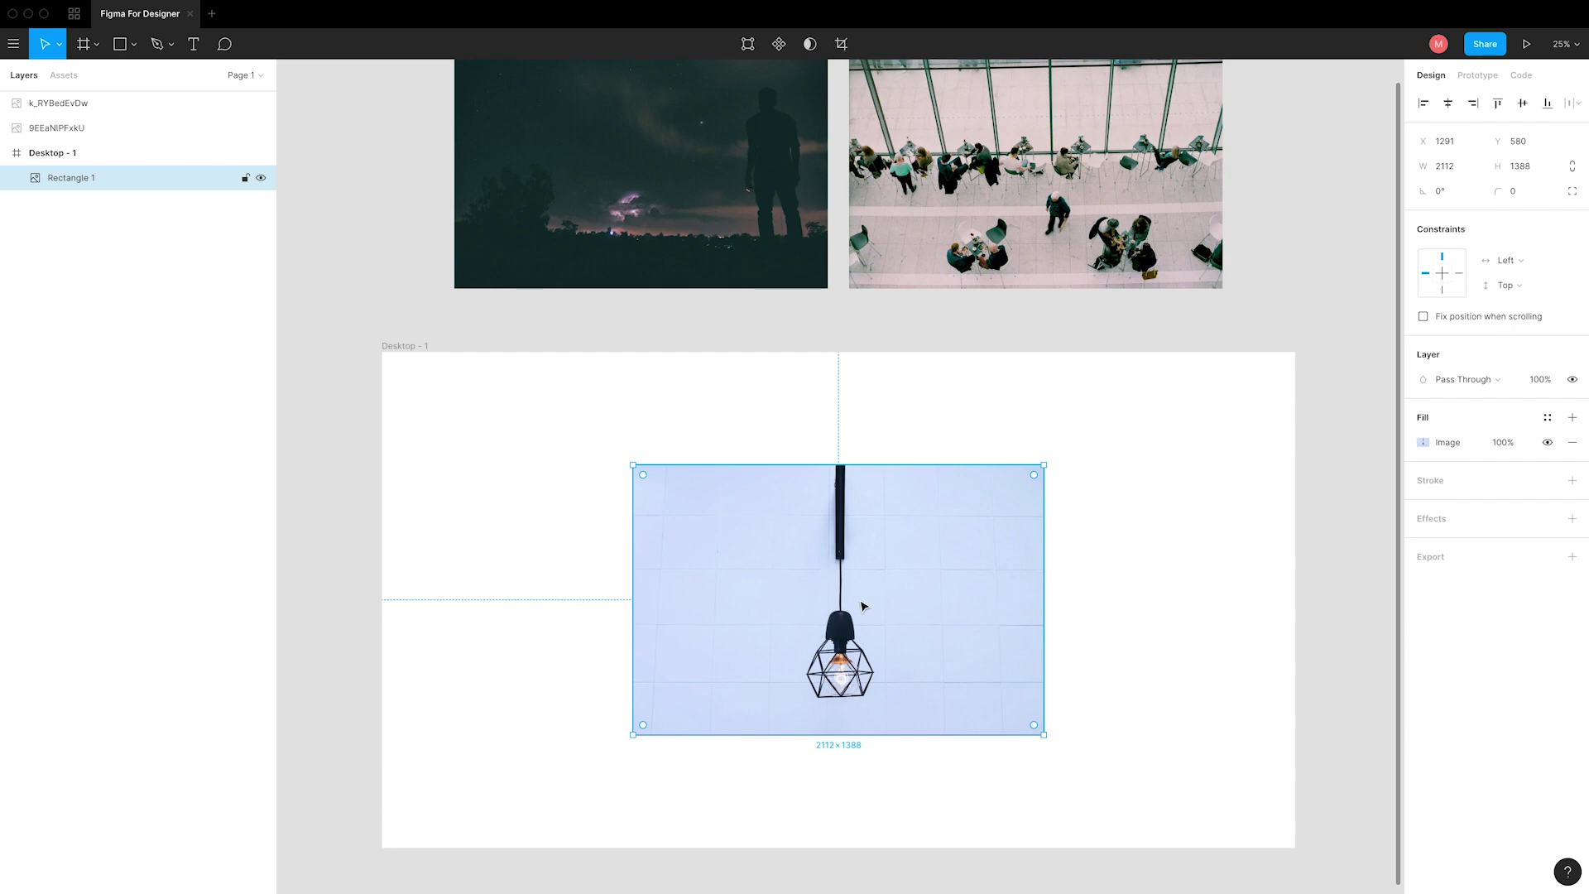
- Delete the lamp rectangle and draw a new rectangle from the frame's top-left corner to its bottom edge
{"action": "key", "text": "Delete"}
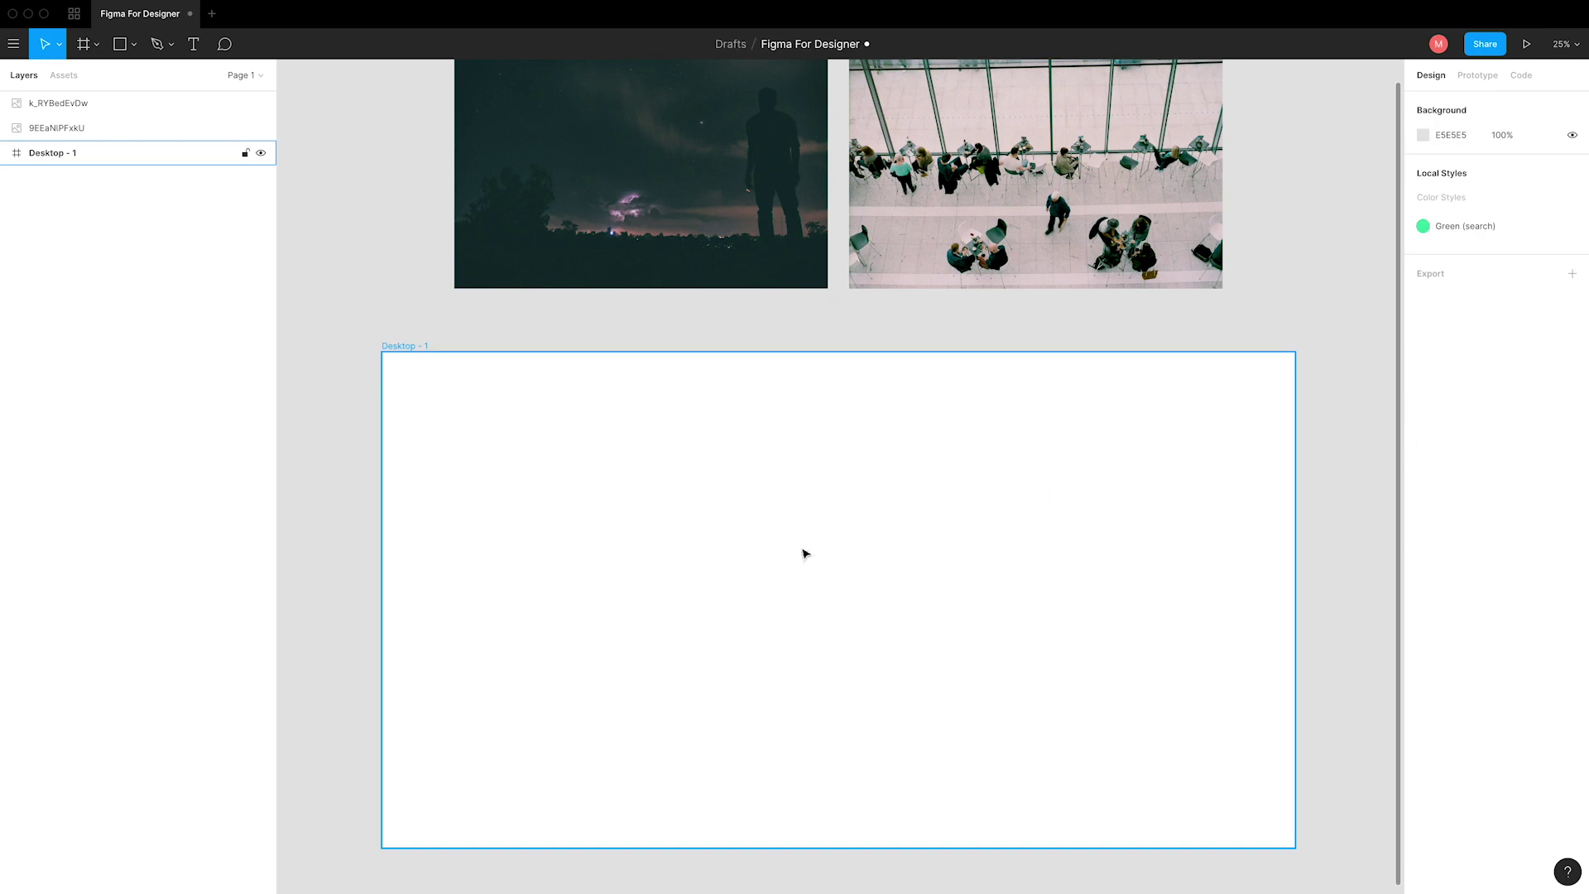
{"action": "left_click", "coordinate": [124, 43]}
{"action": "left_click", "coordinate": [119, 77]}
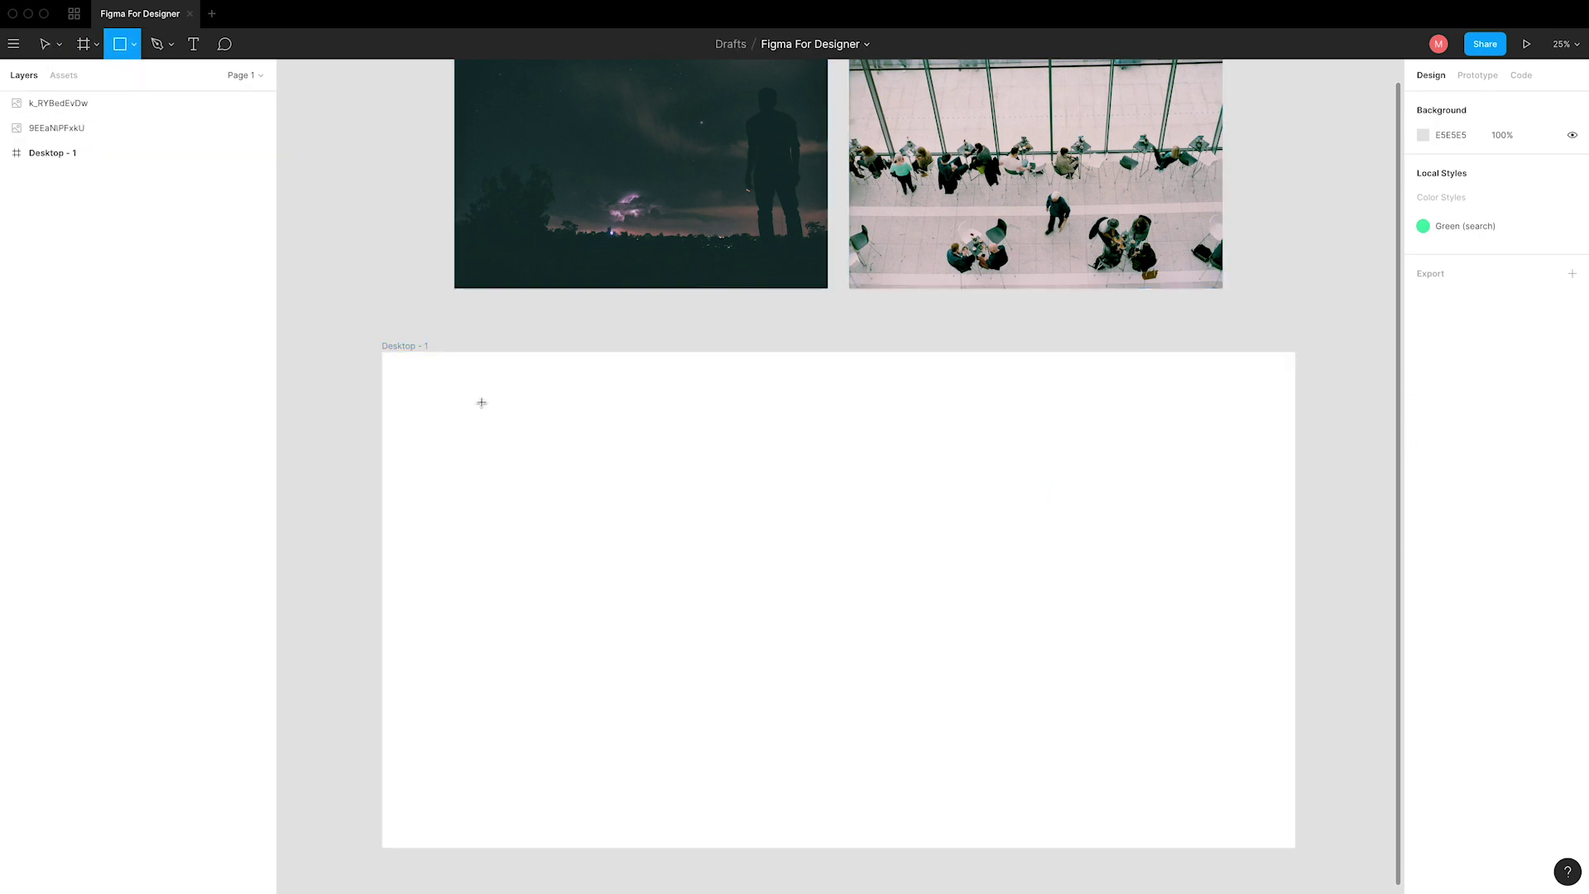
{"action": "left_click_drag", "start_coordinate": [381, 347], "coordinate": [868, 841]}
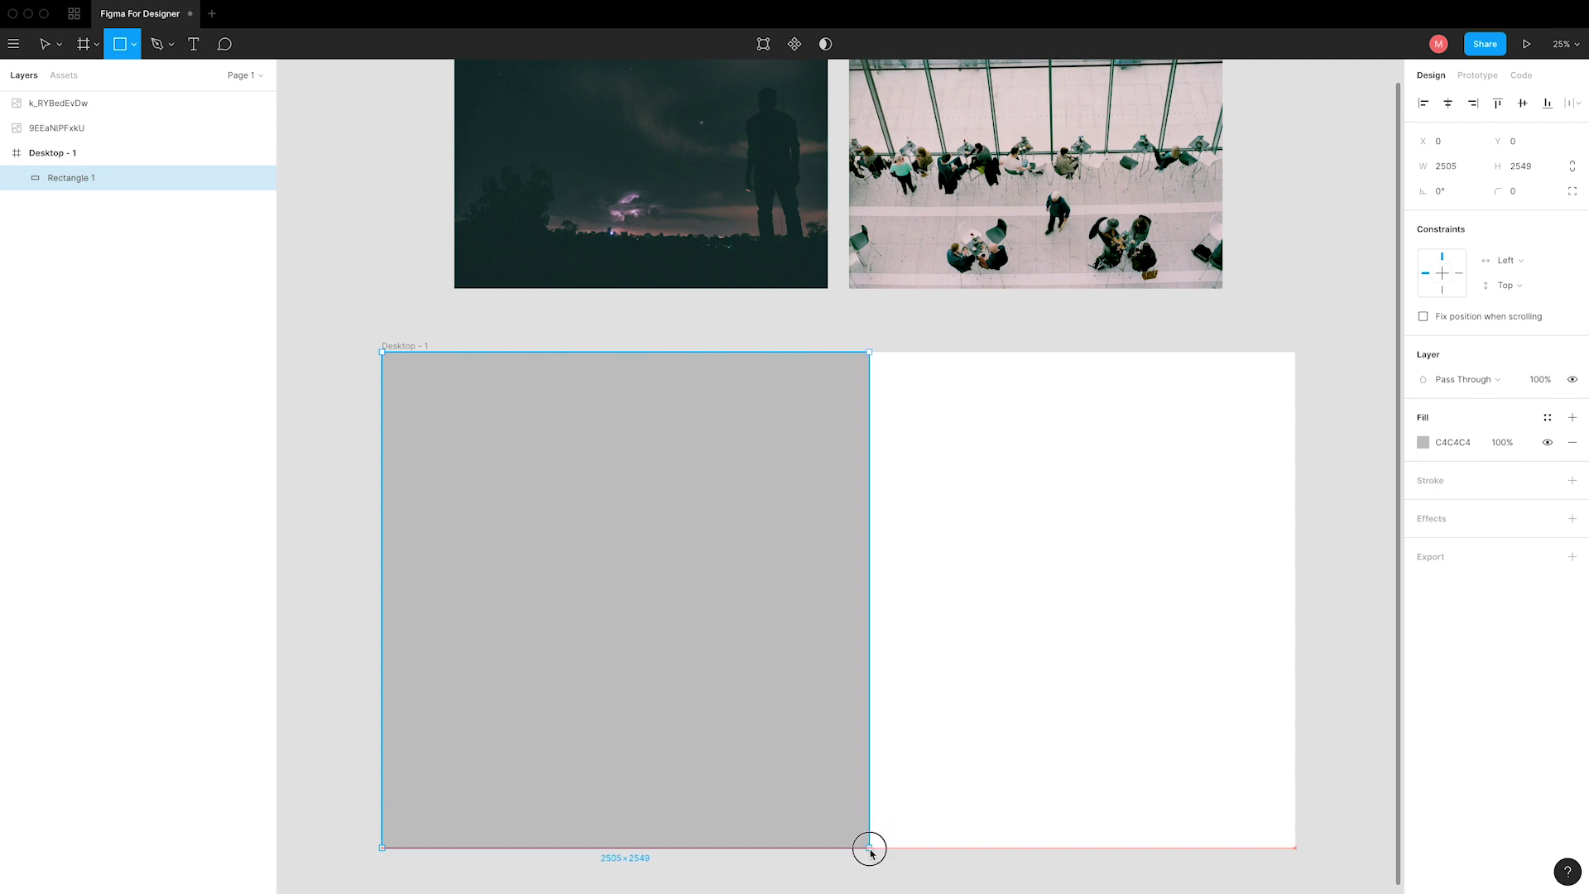
{"action": "left_click_drag", "start_coordinate": [869, 843], "coordinate": [869, 847]}
{"action": "left_click", "coordinate": [1341, 713]}
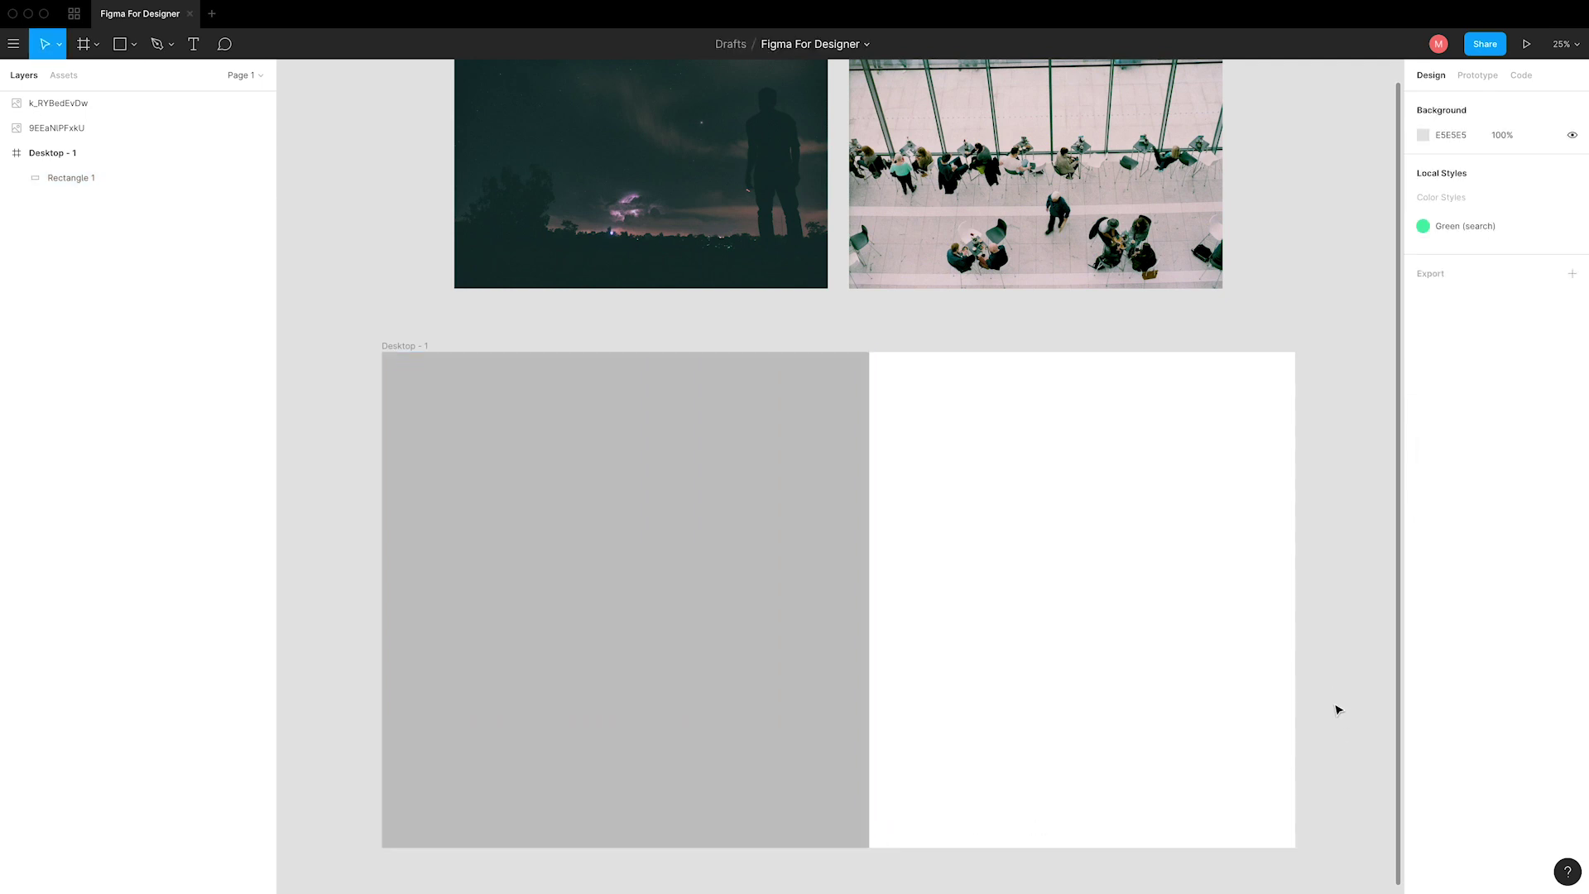
- Move the photo from above the frame down into Desktop - 1
{"action": "key", "text": "minus"}
{"action": "left_click", "coordinate": [793, 362]}
{"action": "left_click", "coordinate": [931, 343]}
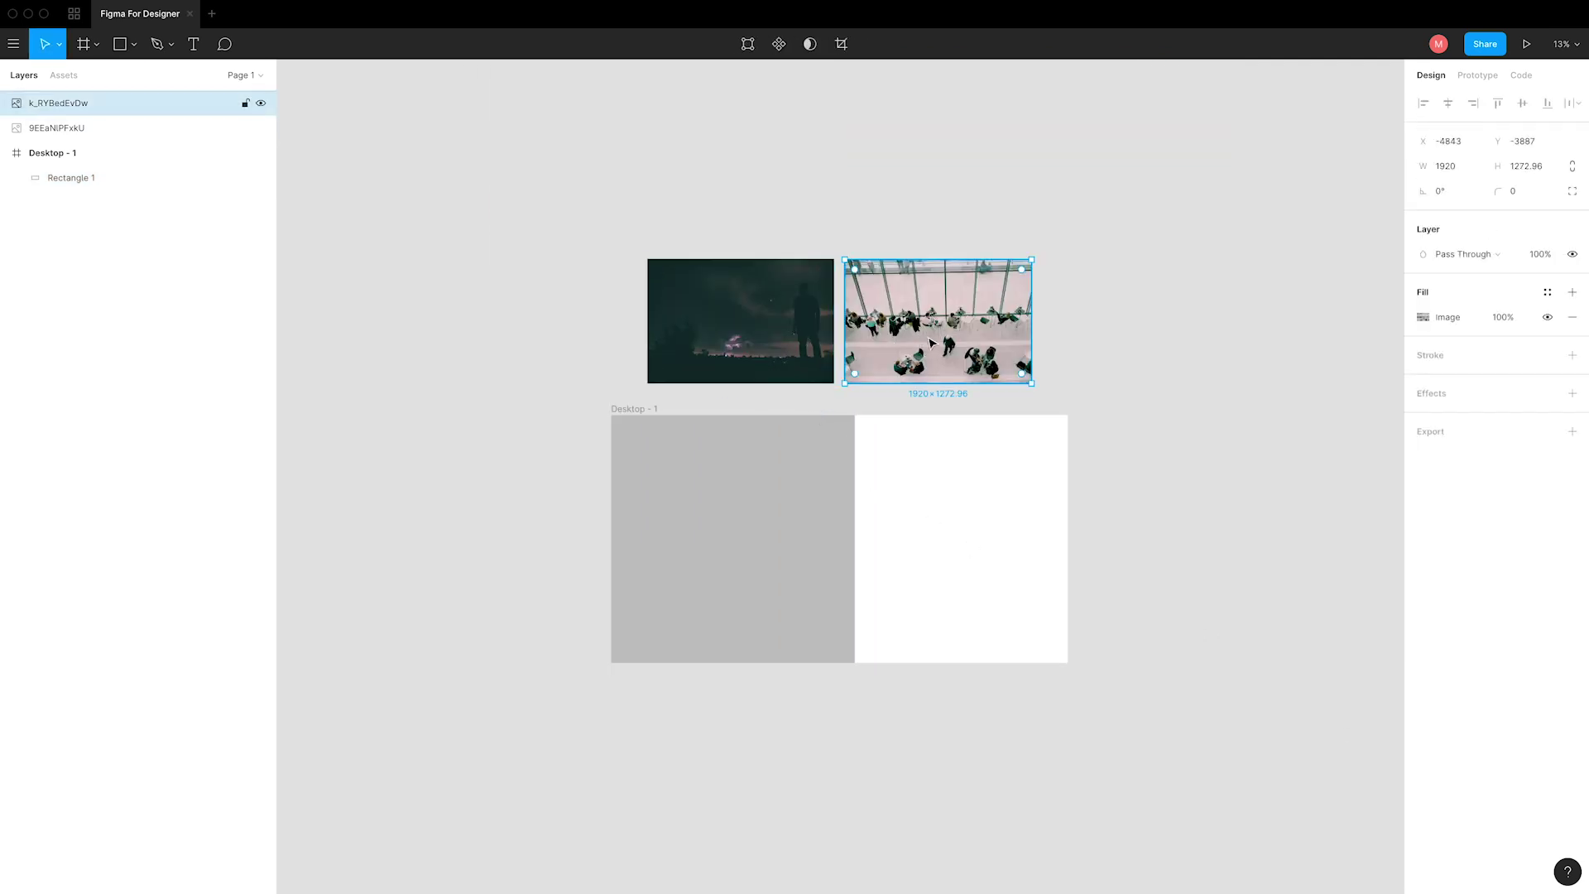
{"action": "left_click_drag", "start_coordinate": [931, 342], "coordinate": [788, 546]}
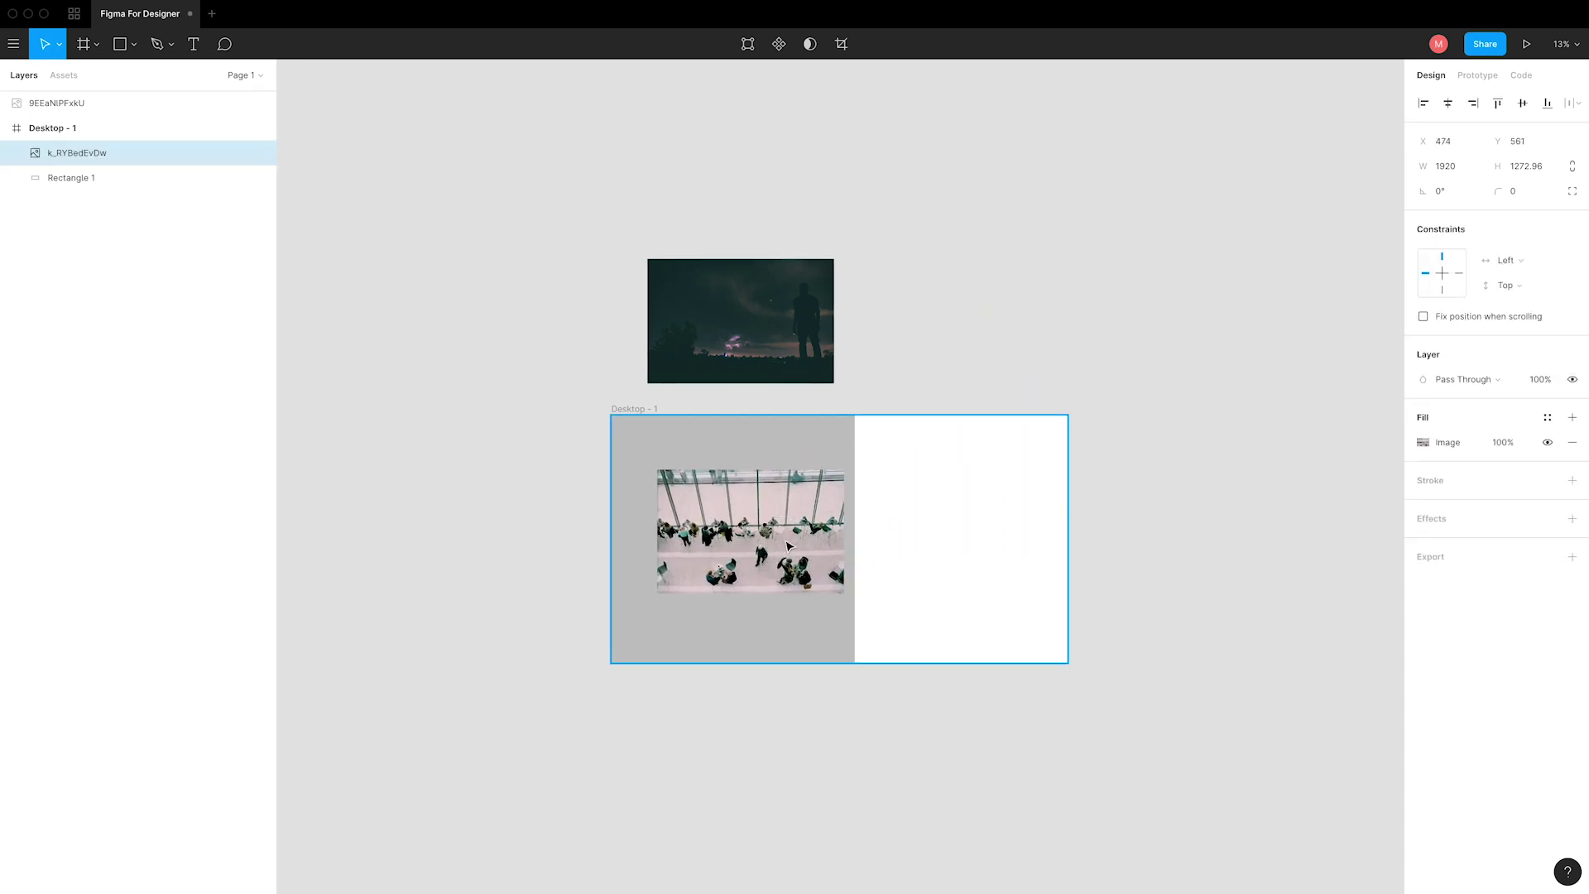
{"action": "left_click", "coordinate": [1203, 571]}
{"action": "key", "text": "plus"}
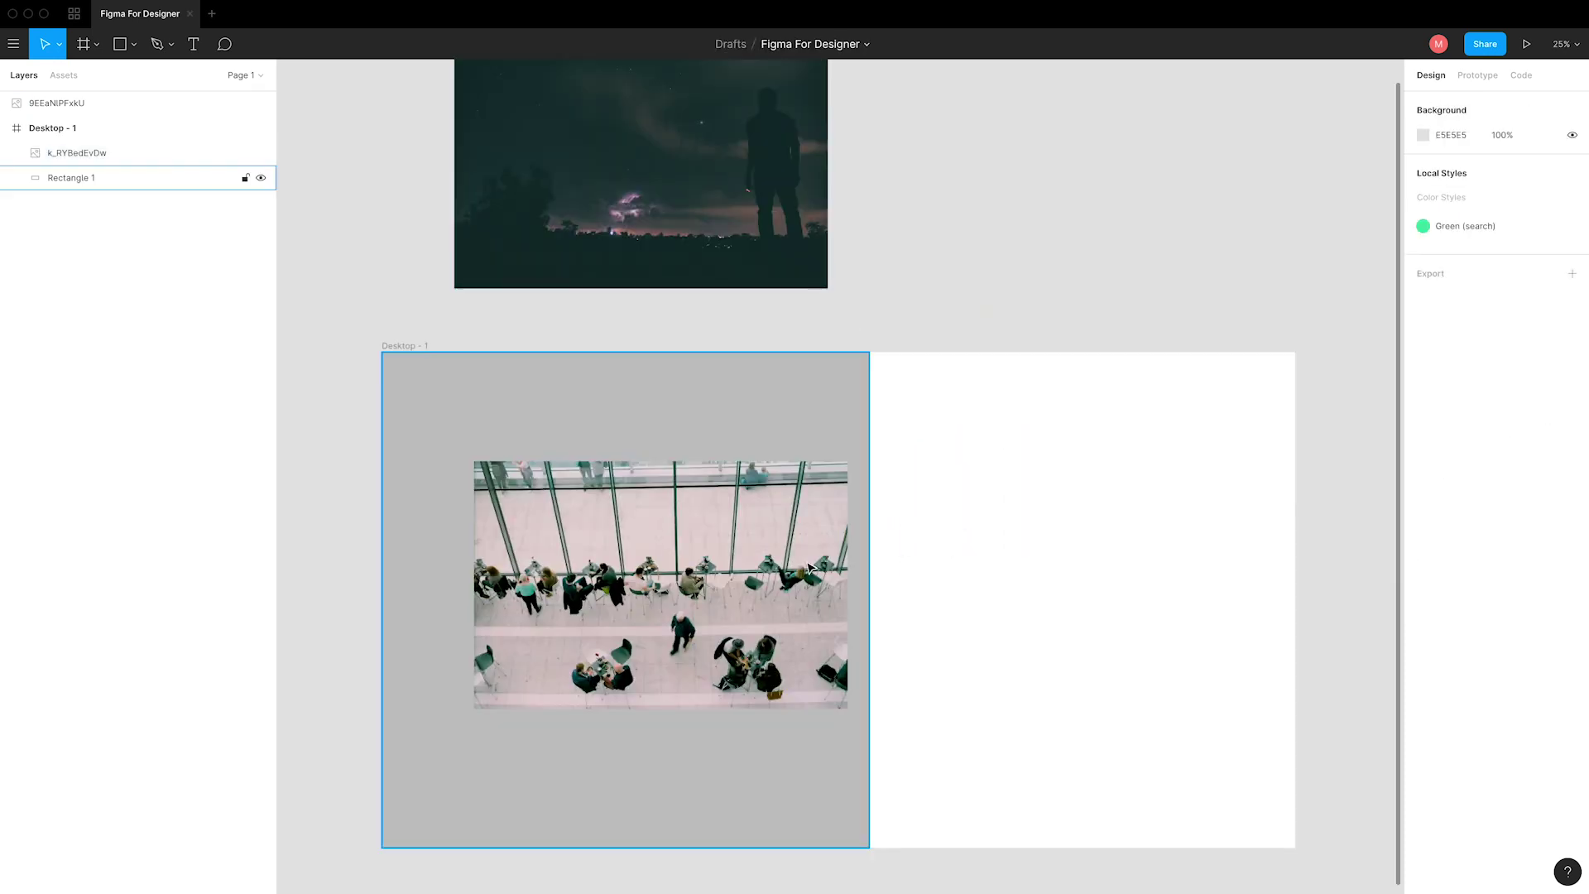
- Enlarge the photo to 3845×2549 so it covers the frame's full height
{"action": "left_click", "coordinate": [809, 567]}
{"action": "mouse_move", "coordinate": [847, 707]}
{"action": "left_mouse_down"}
{"action": "mouse_move", "coordinate": [1017, 886]}
{"action": "mouse_move", "coordinate": [1092, 675]}
{"action": "left_mouse_up"}
{"action": "mouse_move", "coordinate": [846, 577]}
{"action": "left_mouse_down"}
{"action": "mouse_move", "coordinate": [724, 506]}
{"action": "mouse_move", "coordinate": [736, 475]}
{"action": "left_mouse_up"}
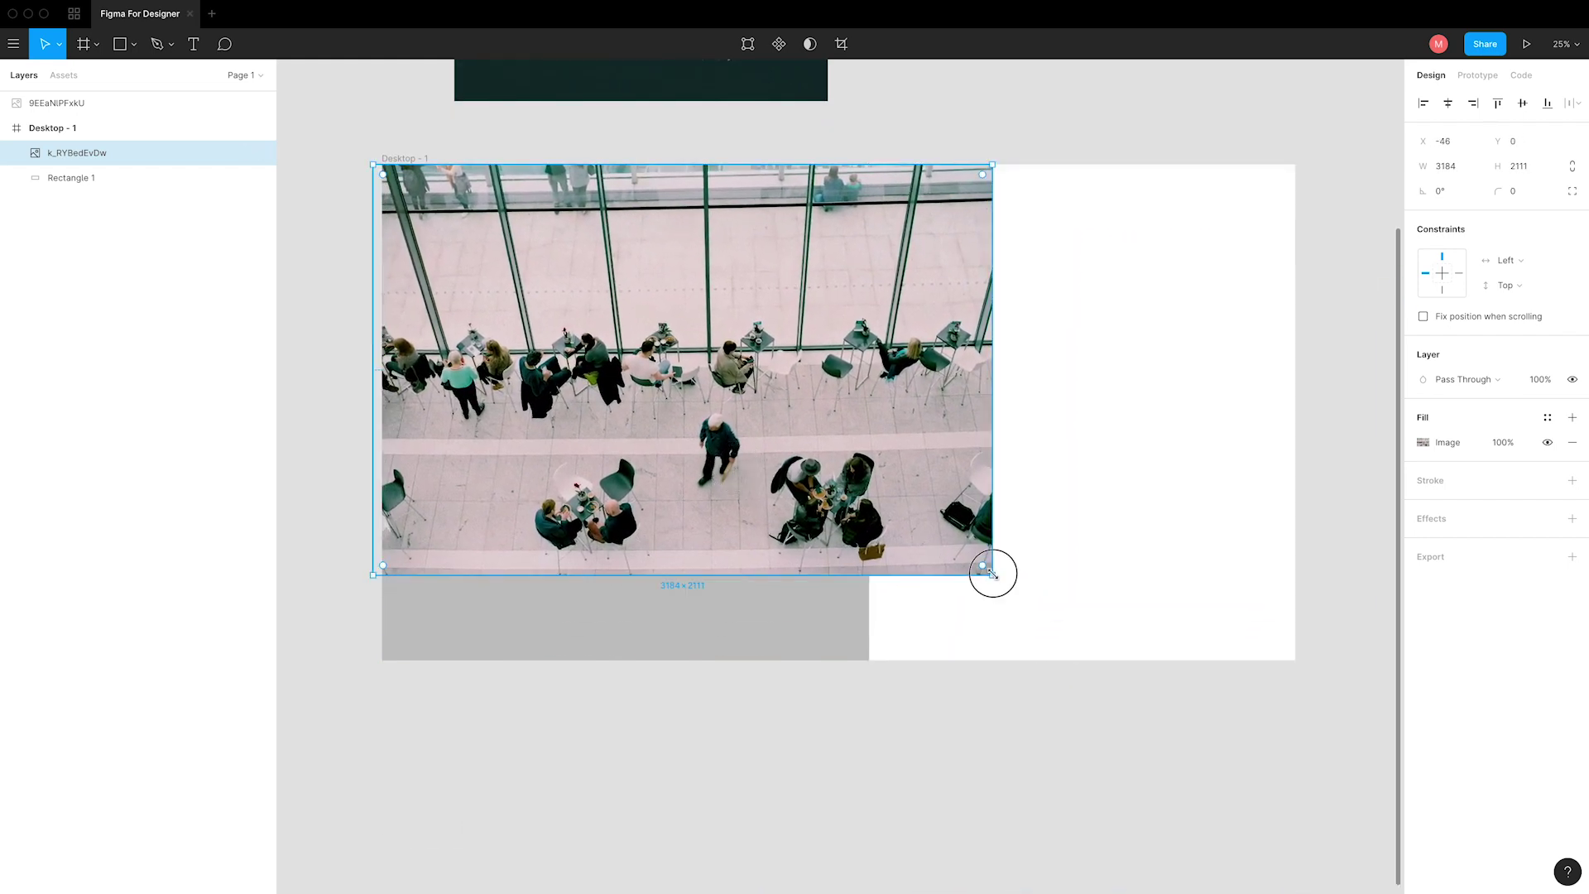
{"action": "left_click_drag", "start_coordinate": [992, 573], "coordinate": [1070, 662]}
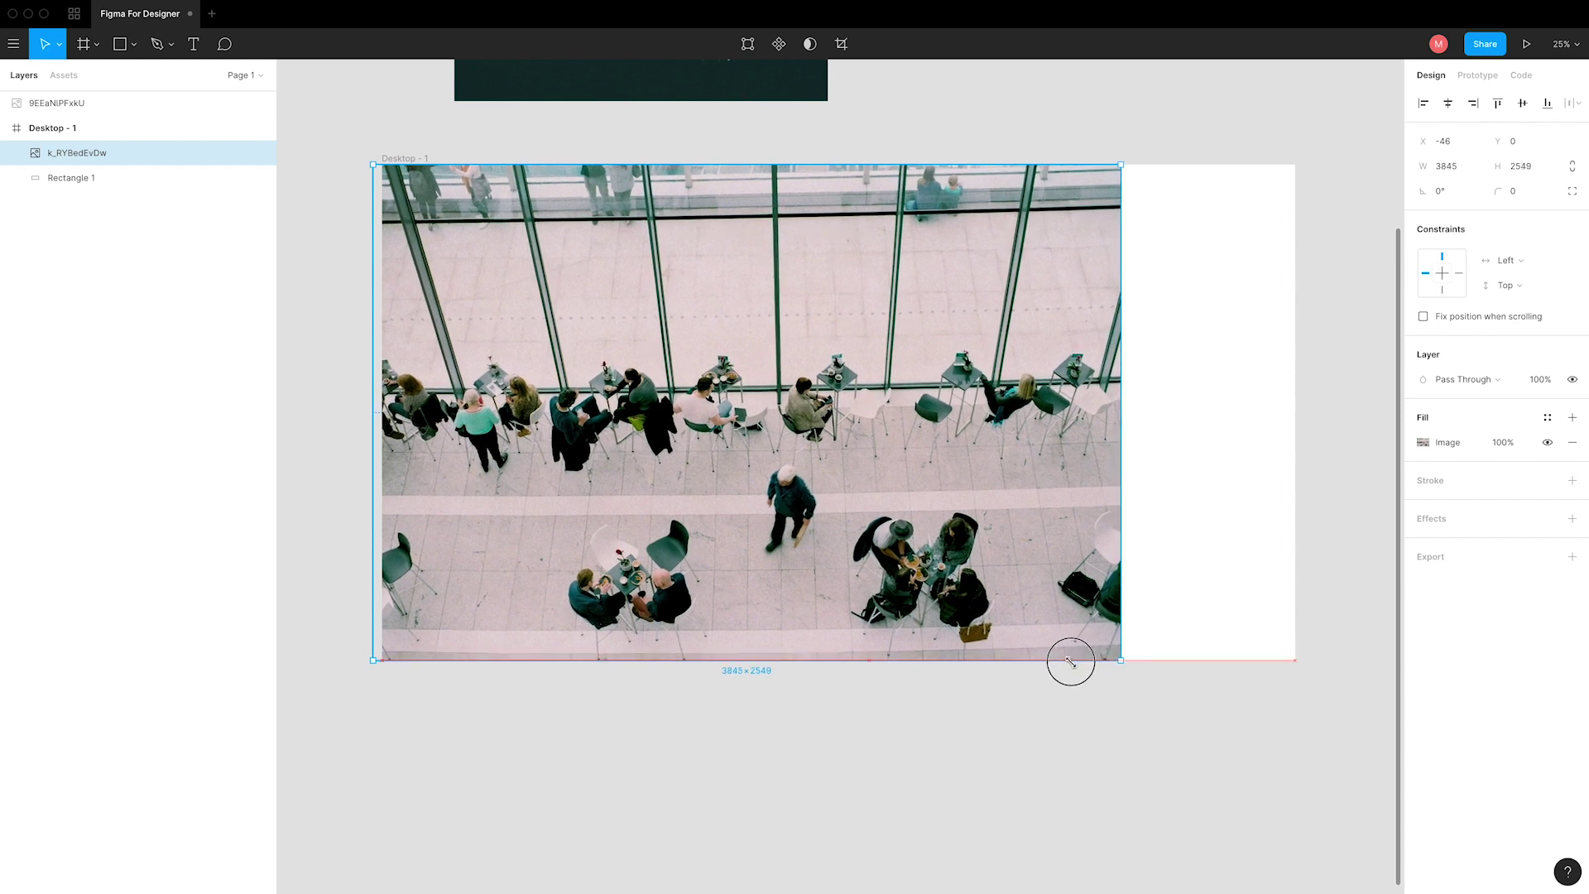
{"action": "left_click_drag", "start_coordinate": [726, 490], "coordinate": [703, 474]}
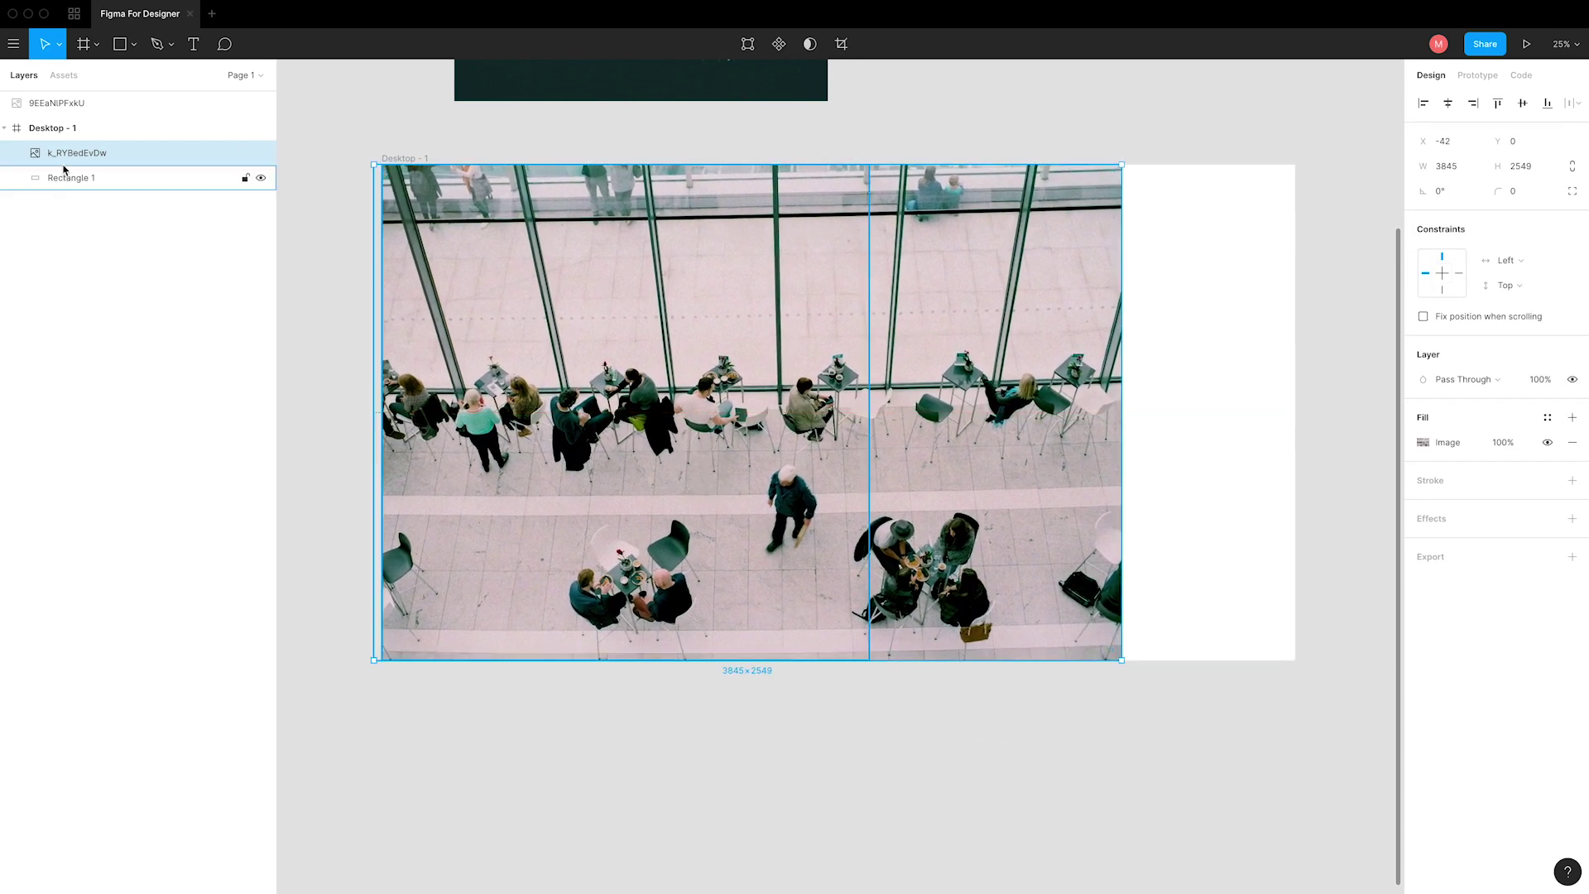
- Toggle the photo layer's visibility to check the grey rectangle beneath it
{"action": "mouse_move", "coordinate": [149, 152]}
{"action": "left_click", "coordinate": [261, 155]}
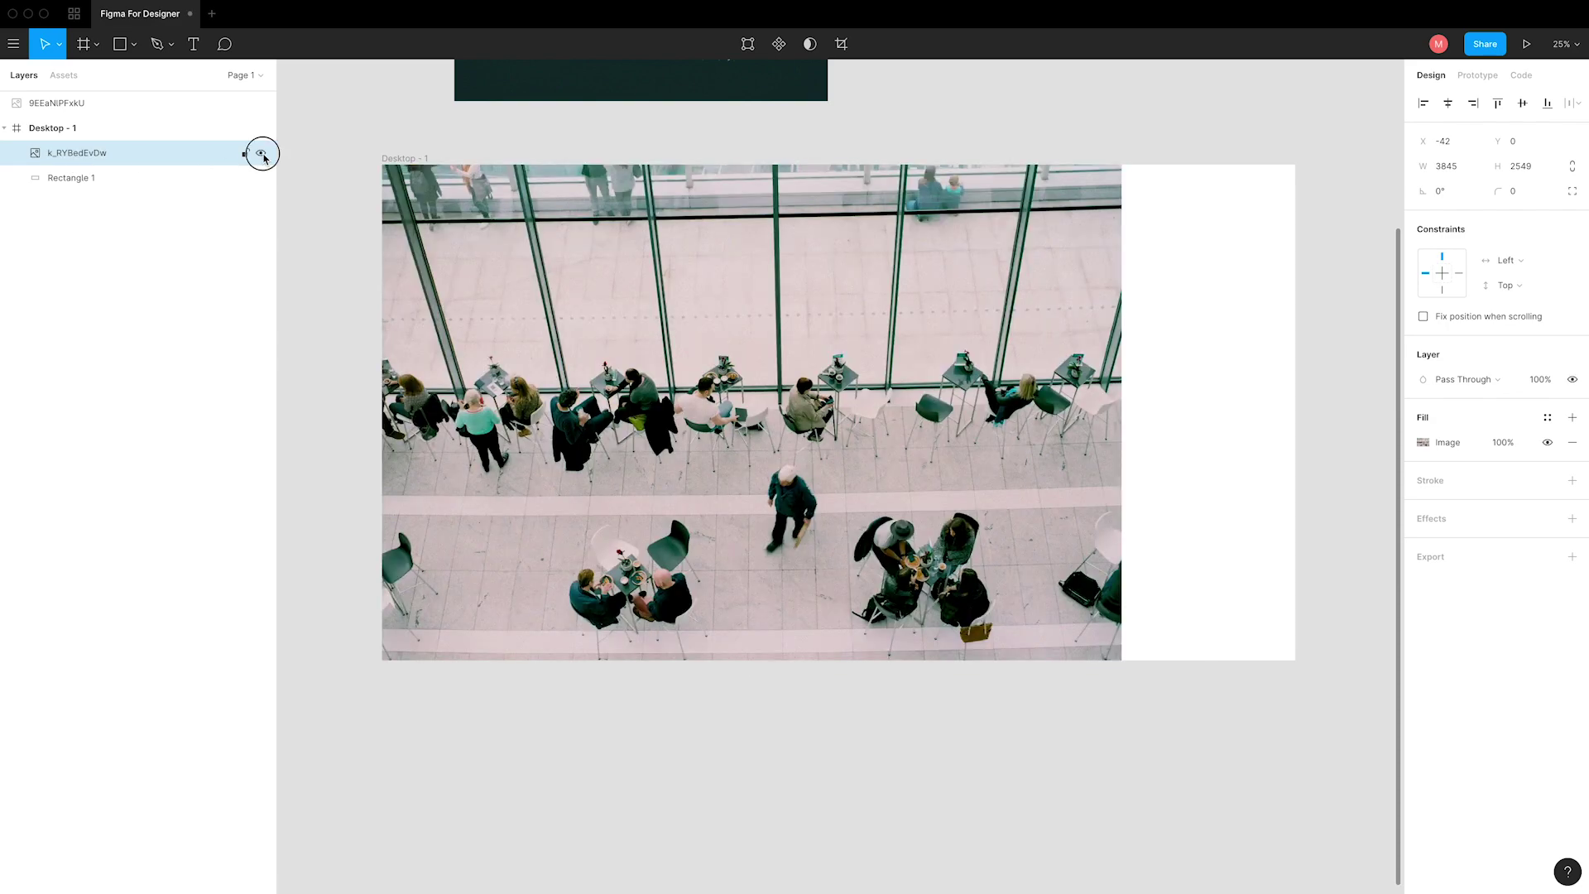
{"action": "left_click", "coordinate": [262, 156]}
{"action": "left_click", "coordinate": [263, 156]}
{"action": "left_click", "coordinate": [124, 182]}
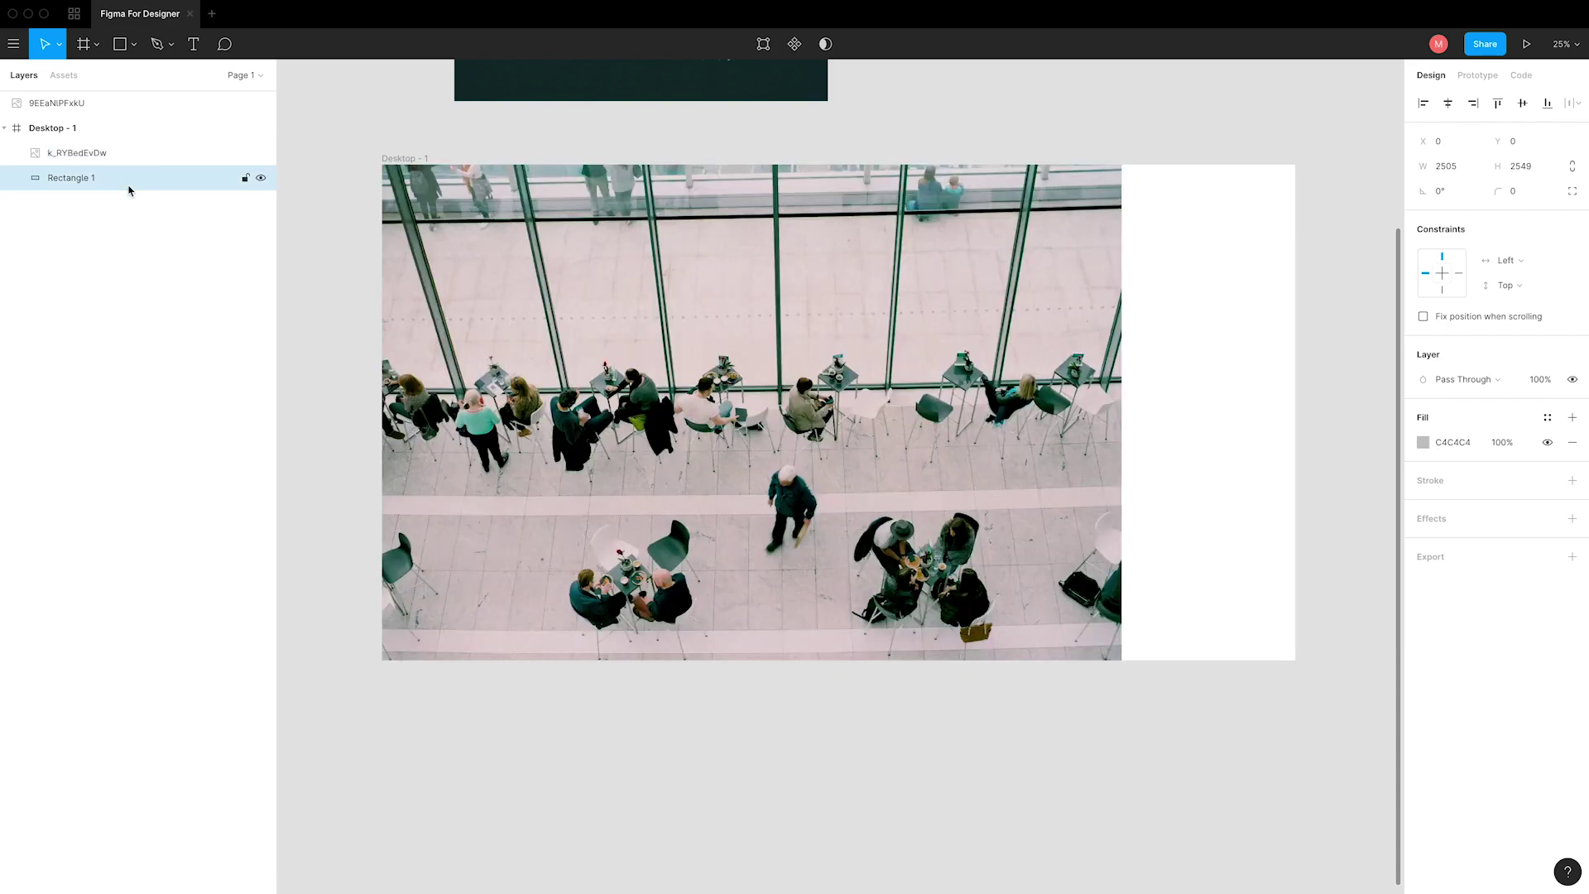
{"action": "left_click", "coordinate": [261, 154]}
{"action": "left_click", "coordinate": [262, 179]}
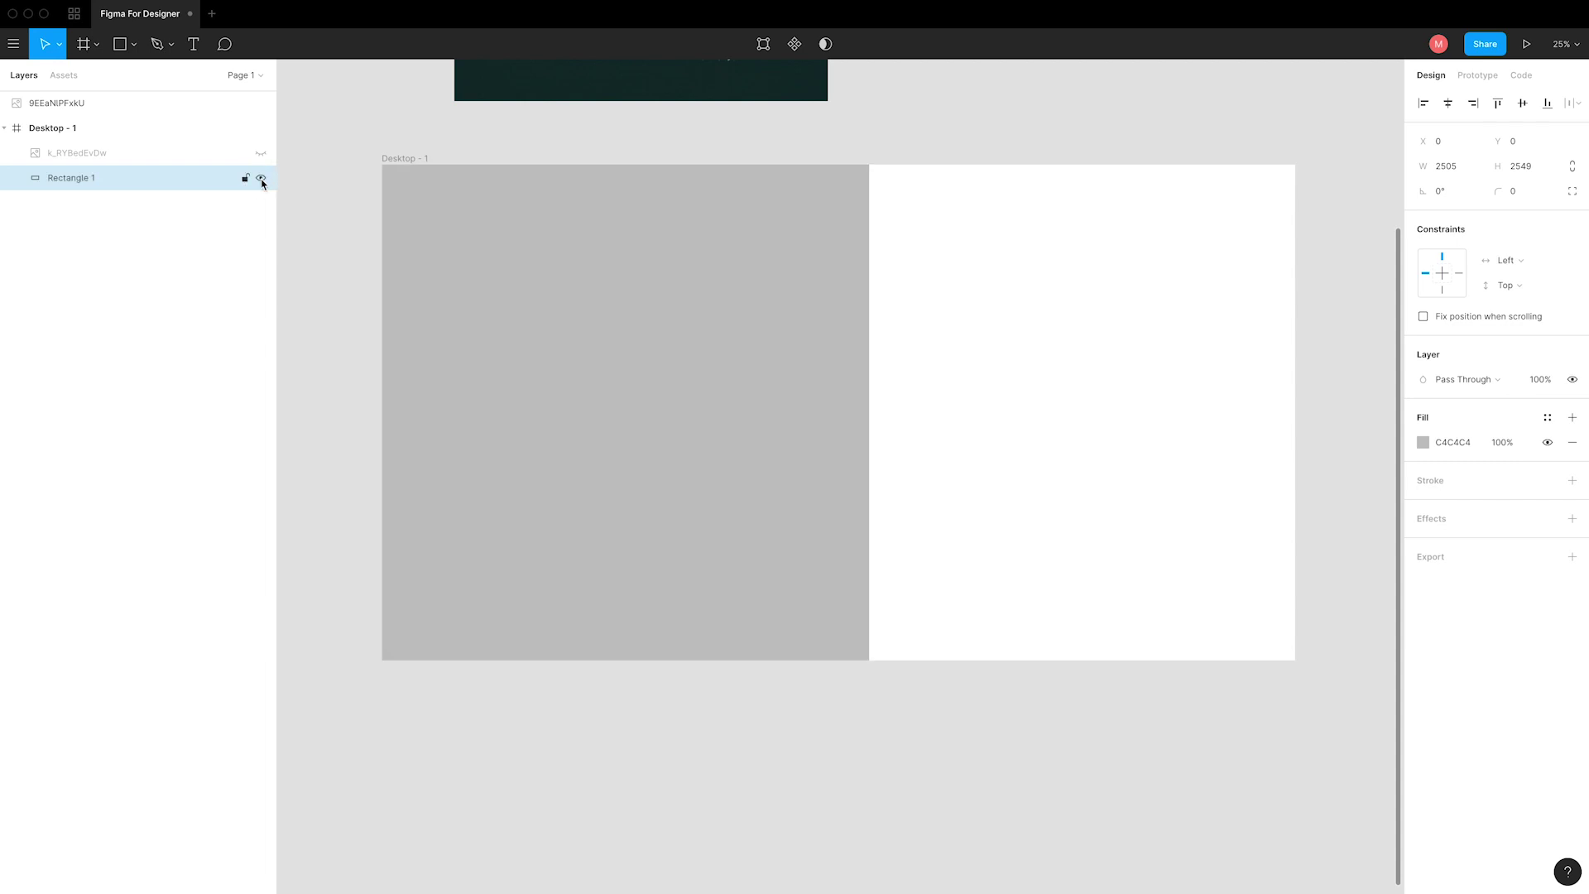
{"action": "left_click", "coordinate": [178, 162]}
{"action": "left_click", "coordinate": [260, 153]}
{"action": "left_click", "coordinate": [188, 182]}
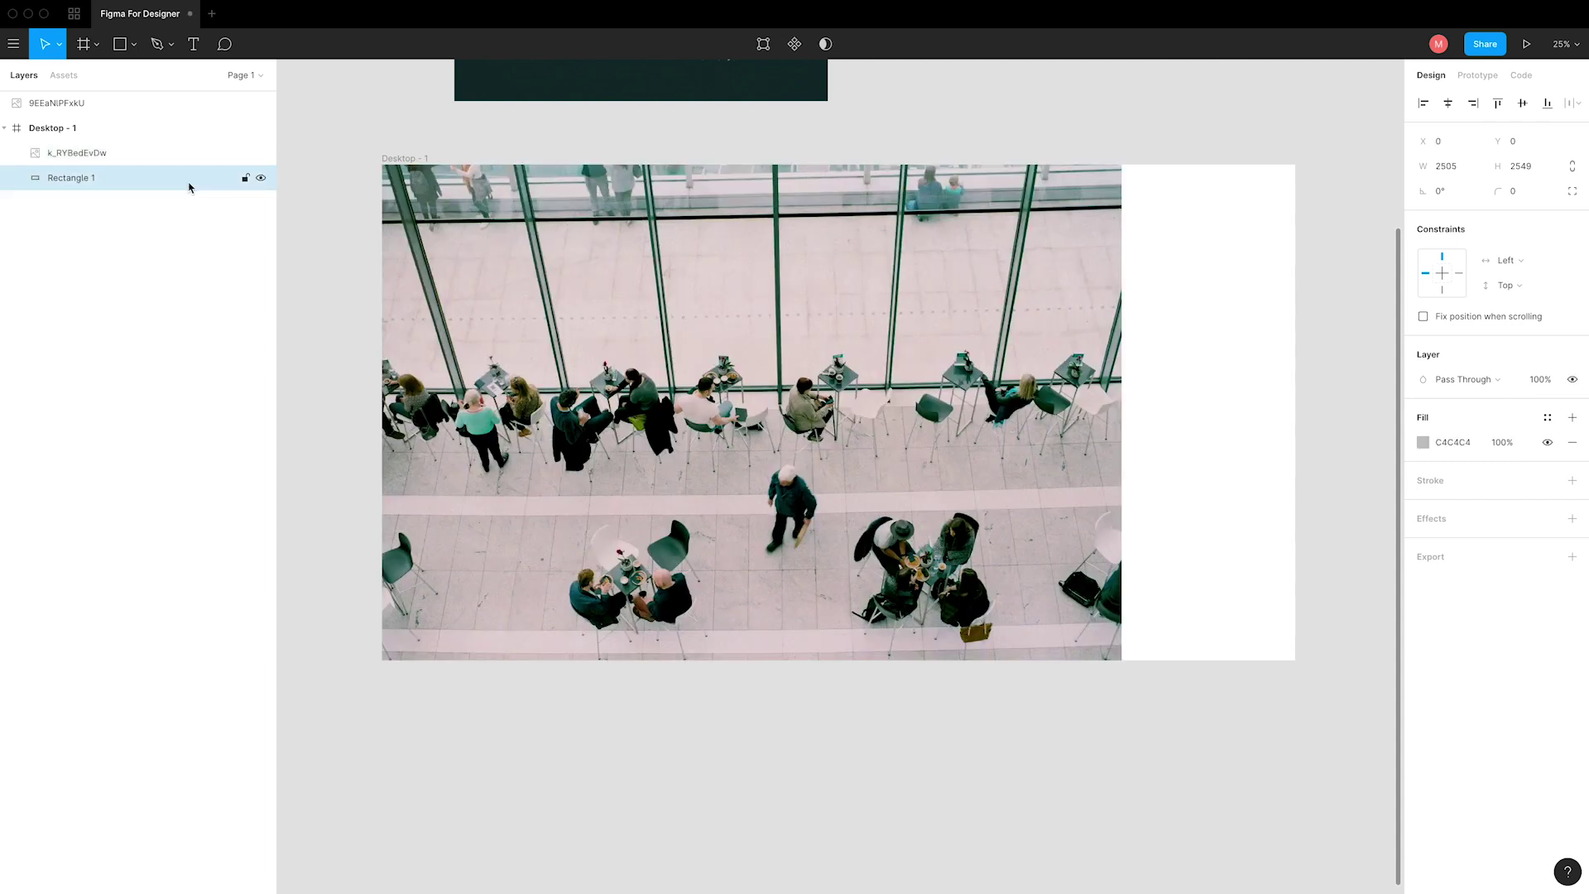
- Toggle the grey rectangle's visibility, then move the photo flush with the frame's left edge (X 0)
{"action": "left_click", "coordinate": [262, 179]}
{"action": "left_click", "coordinate": [259, 177]}
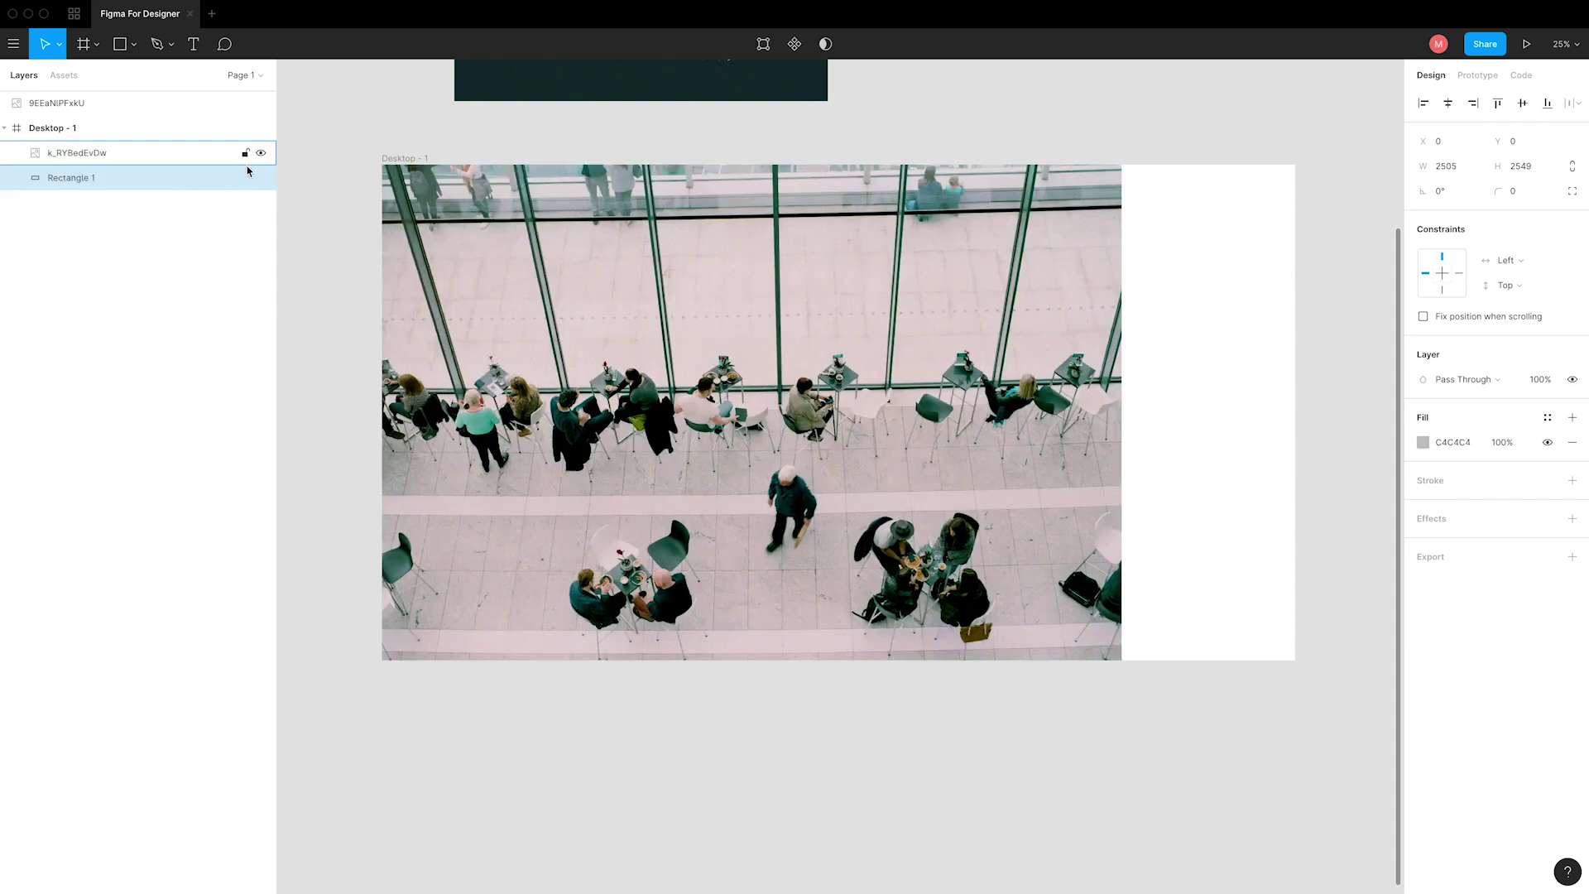
{"action": "left_click", "coordinate": [261, 177]}
{"action": "left_click", "coordinate": [188, 306]}
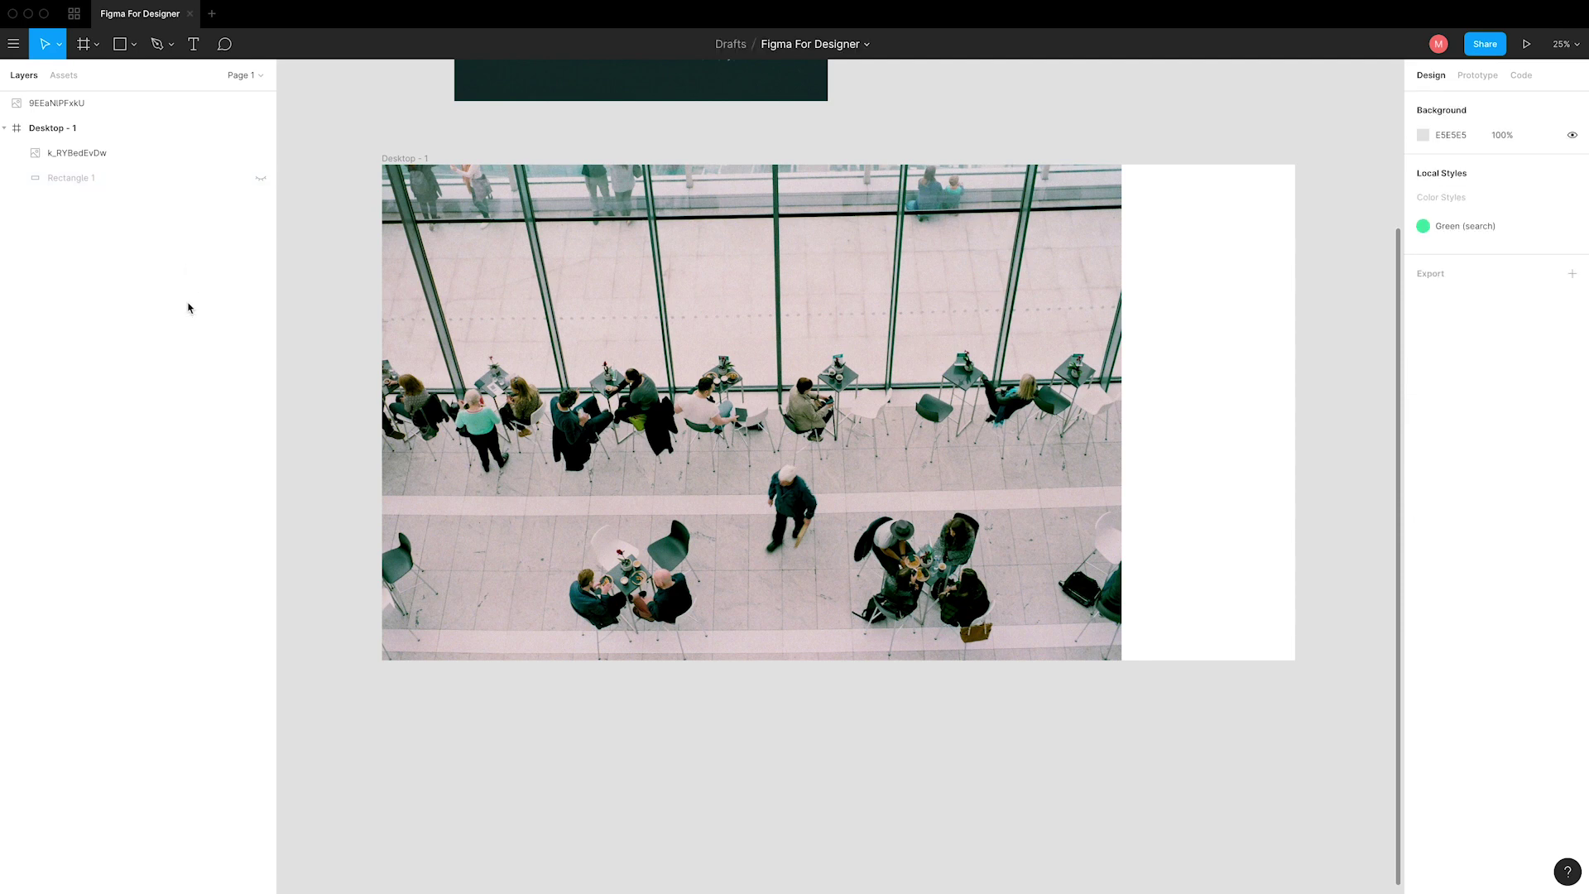
{"action": "left_click", "coordinate": [258, 180]}
{"action": "left_click", "coordinate": [179, 154]}
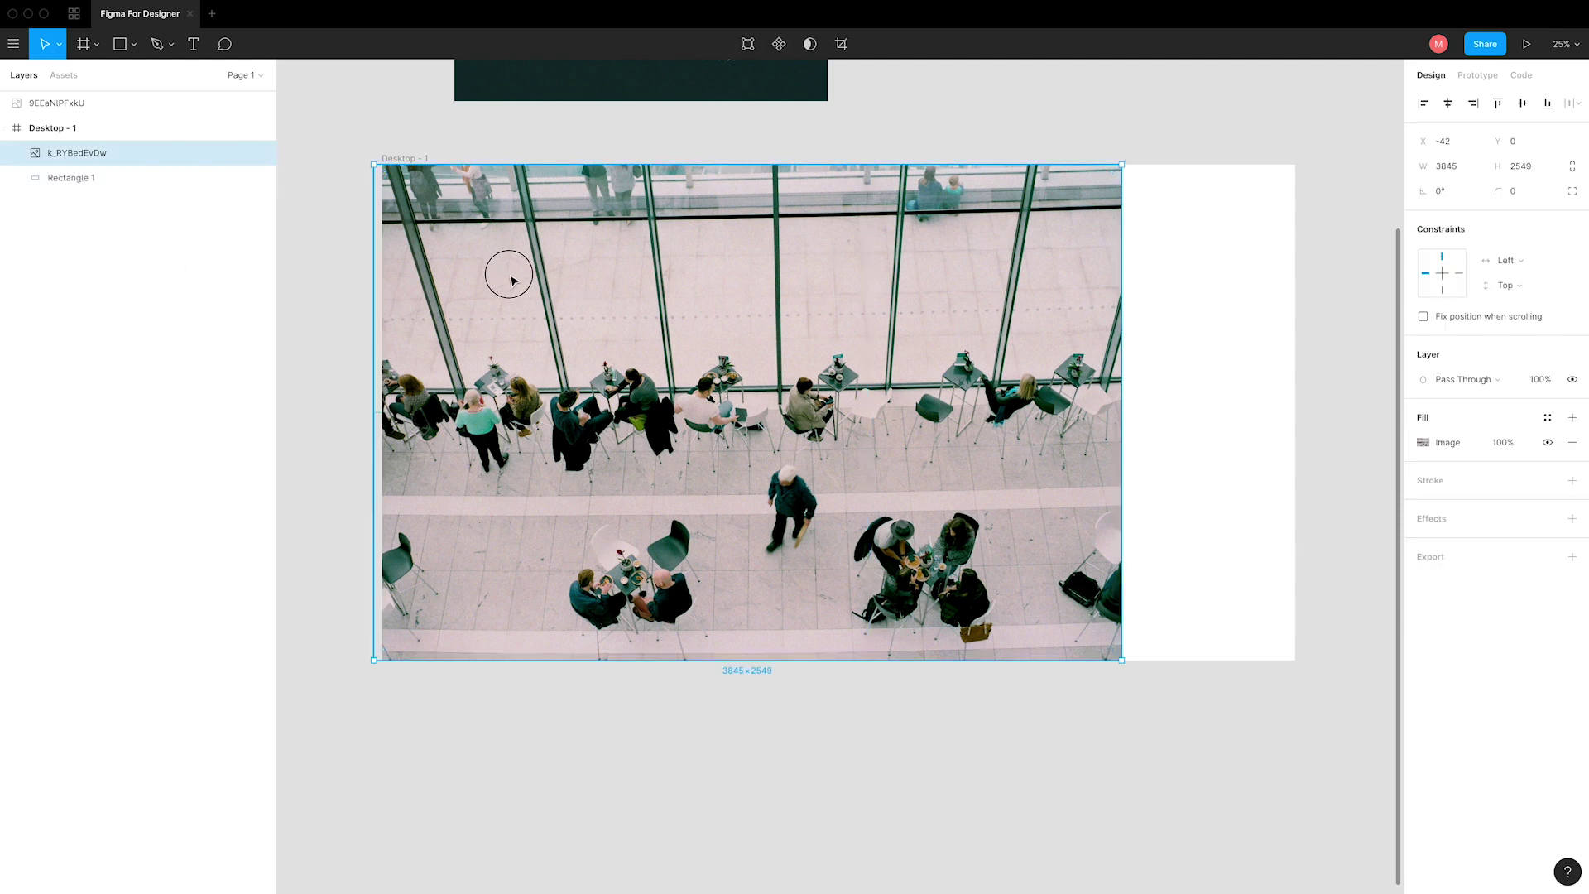
{"action": "left_click_drag", "start_coordinate": [508, 273], "coordinate": [512, 279]}
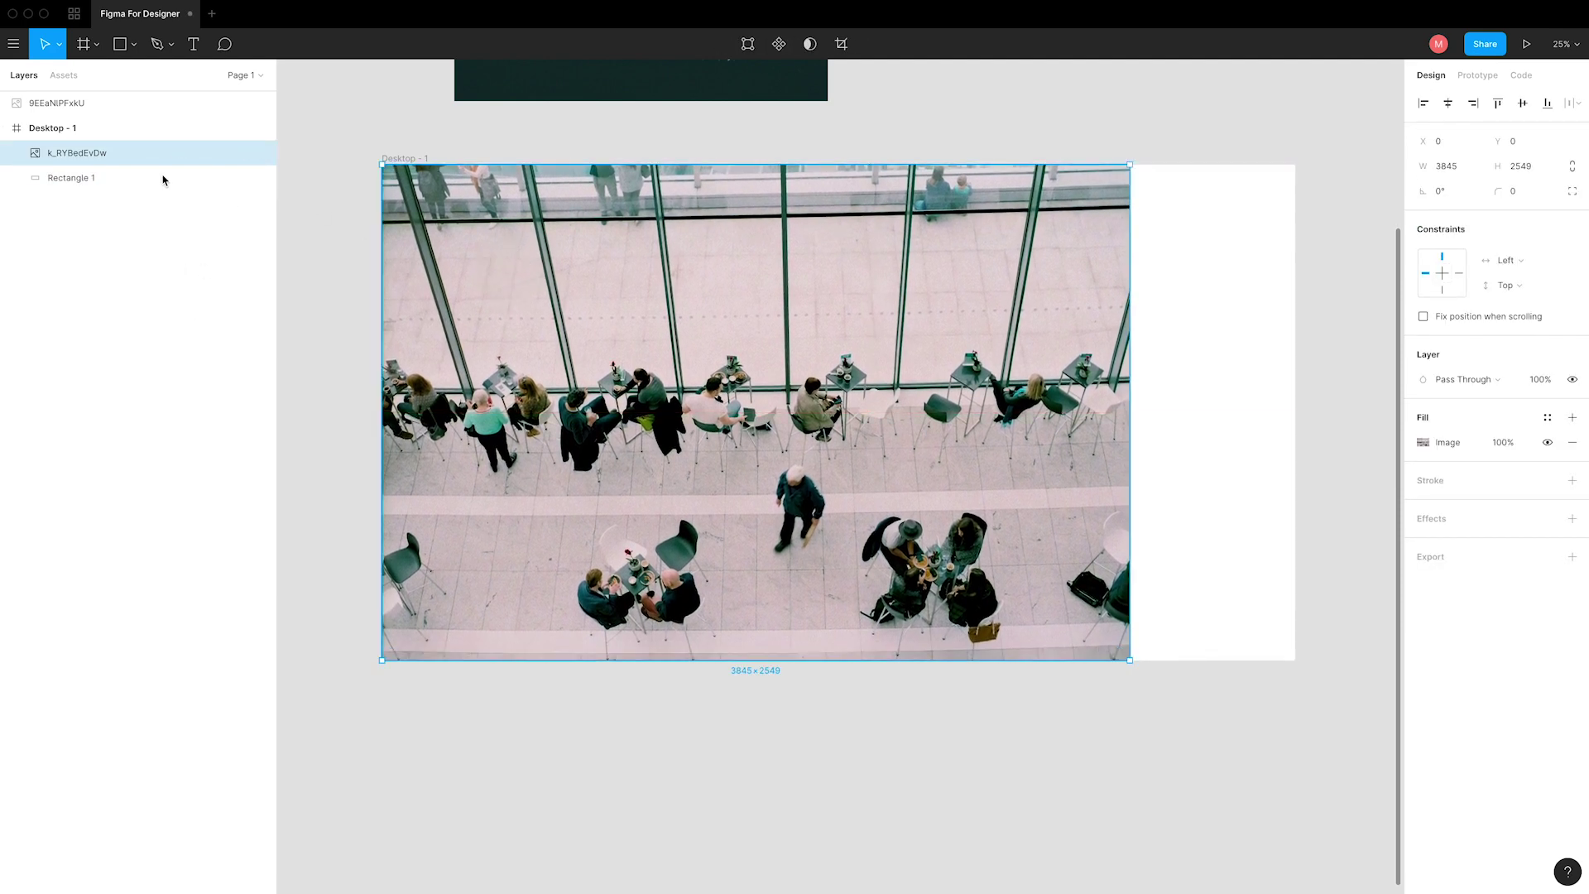
- Select the photo and grey rectangle layers and use the rectangle as a mask
{"action": "mouse_move", "coordinate": [113, 177]}
{"action": "left_click", "coordinate": [113, 181], "text": "shift"}
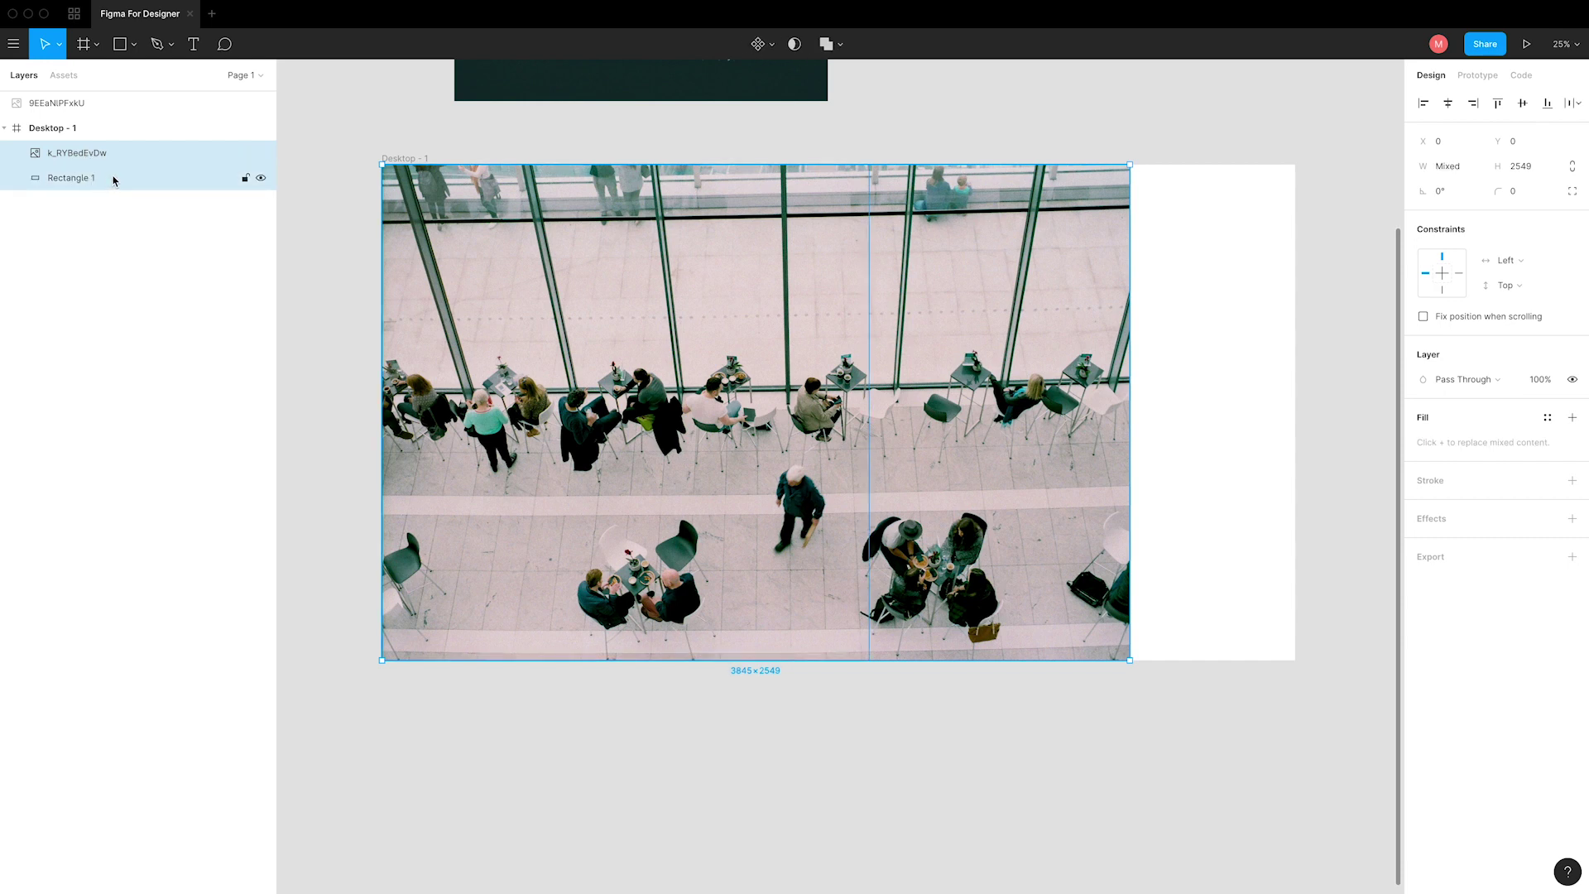
{"action": "right_click", "coordinate": [114, 179]}
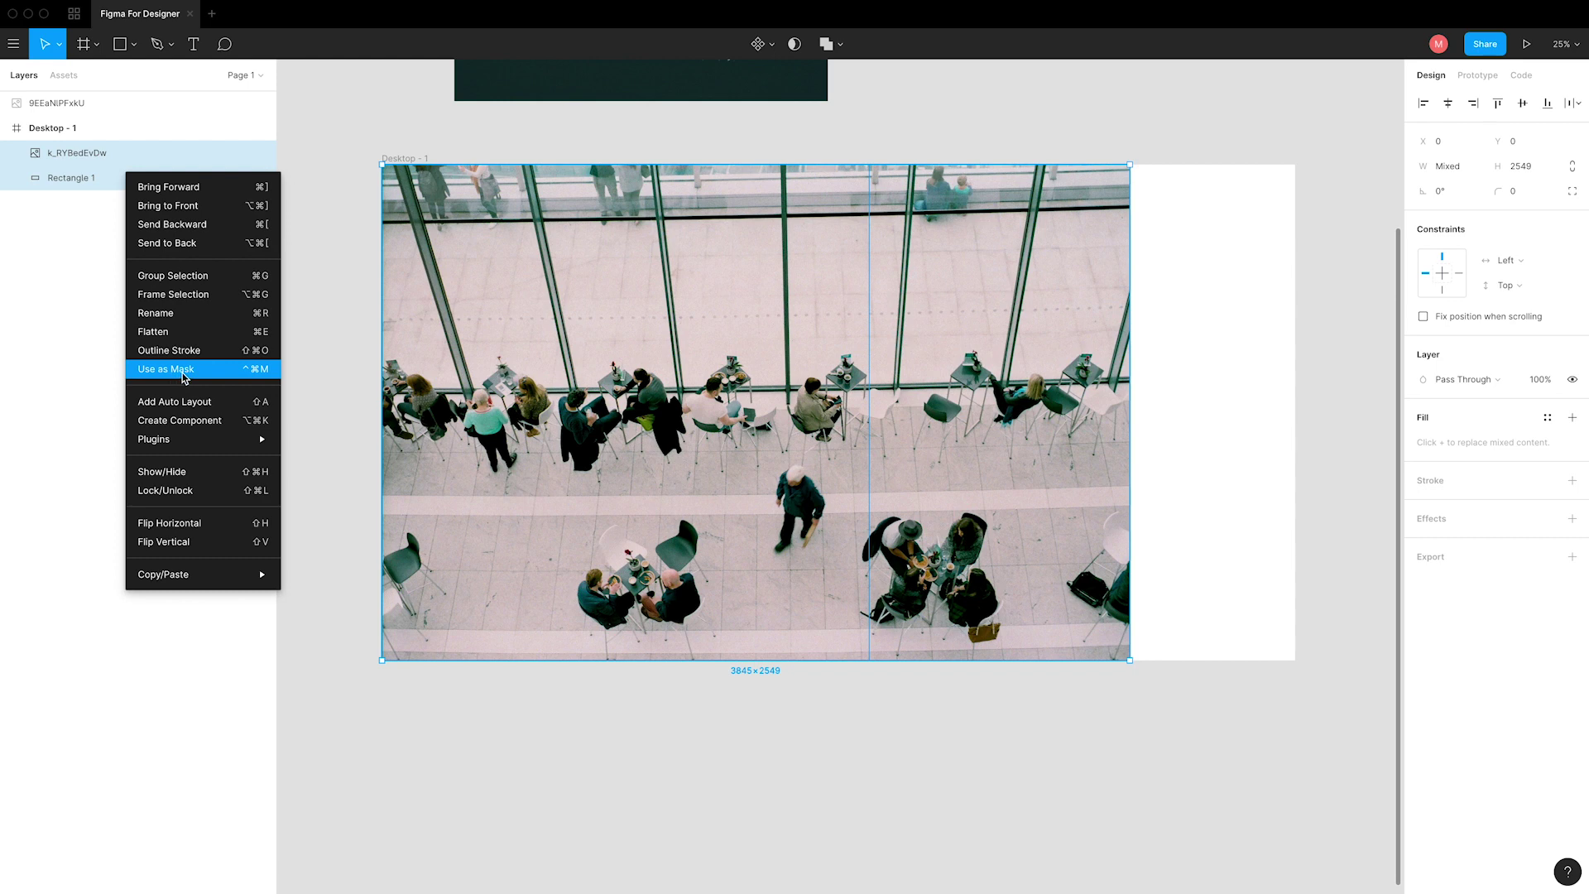
{"action": "left_click", "coordinate": [183, 379]}
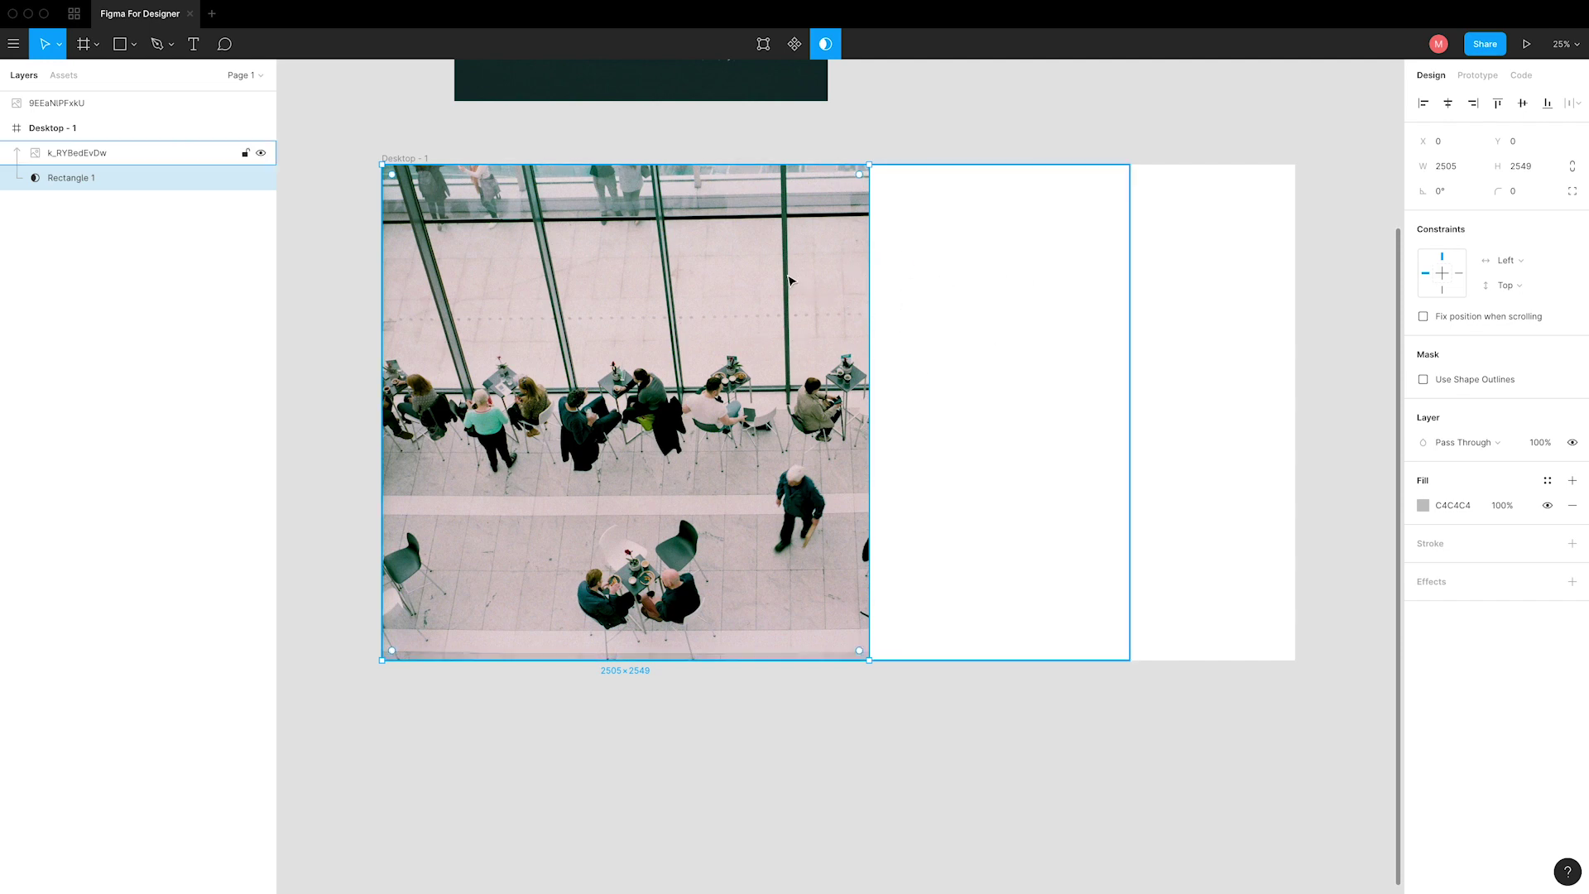
- Reposition the photo inside the mask, lining its left edge back up with the frame
{"action": "left_click", "coordinate": [71, 156]}
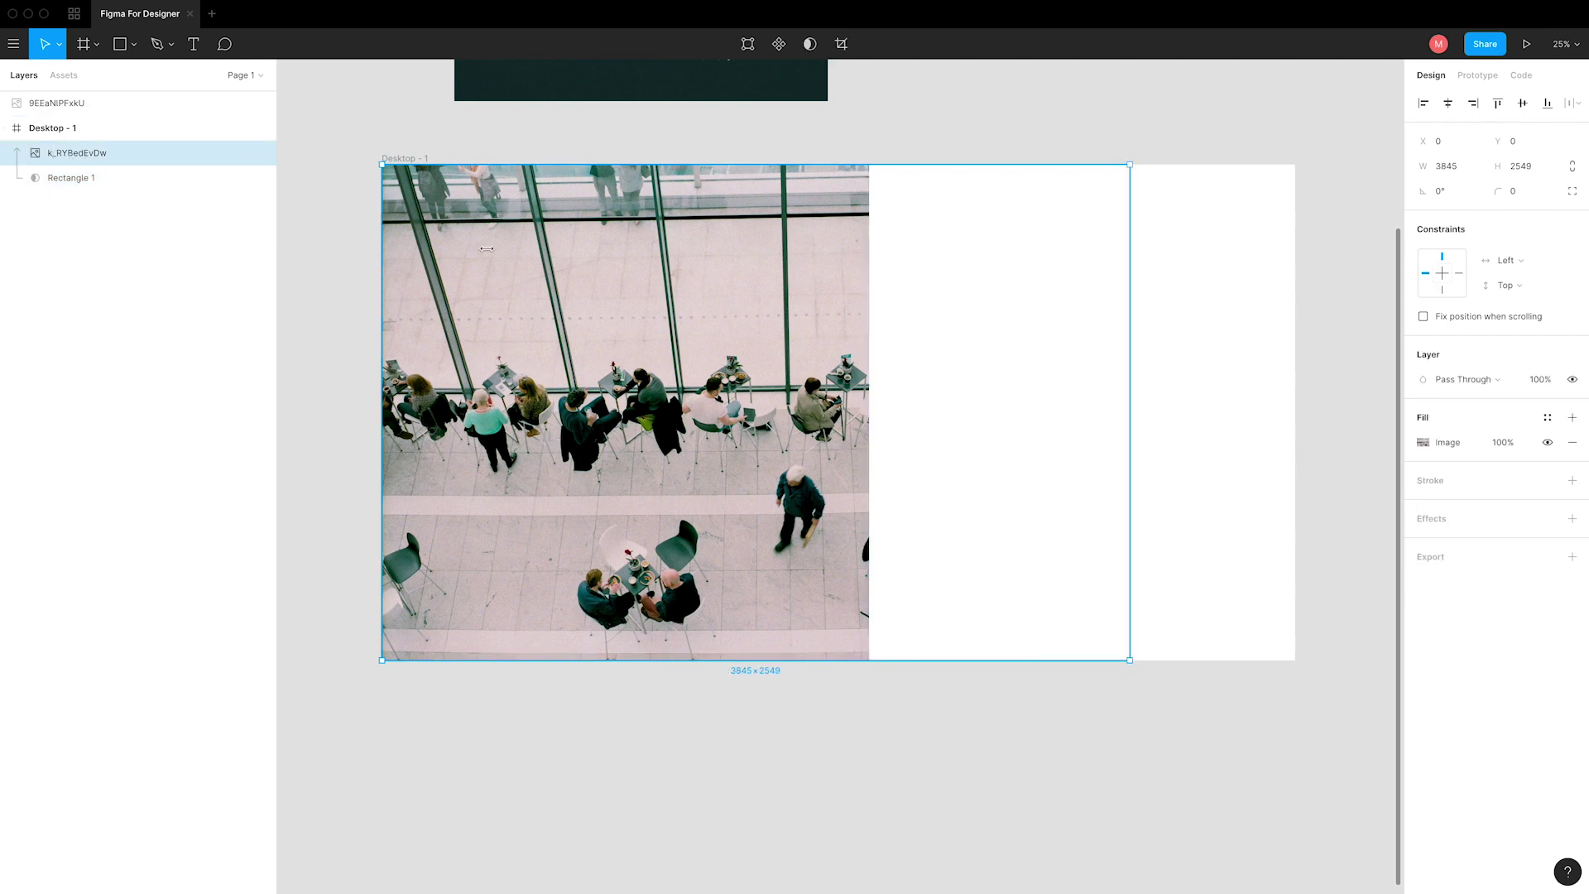
{"action": "mouse_move", "coordinate": [671, 358]}
{"action": "mouse_move", "coordinate": [664, 361]}
{"action": "left_mouse_down"}
{"action": "mouse_move", "coordinate": [583, 355]}
{"action": "mouse_move", "coordinate": [694, 365]}
{"action": "mouse_move", "coordinate": [509, 344]}
{"action": "mouse_move", "coordinate": [604, 370]}
{"action": "mouse_move", "coordinate": [586, 369]}
{"action": "mouse_move", "coordinate": [589, 383]}
{"action": "mouse_move", "coordinate": [596, 365]}
{"action": "mouse_move", "coordinate": [745, 358]}
{"action": "mouse_move", "coordinate": [604, 355]}
{"action": "left_mouse_up"}
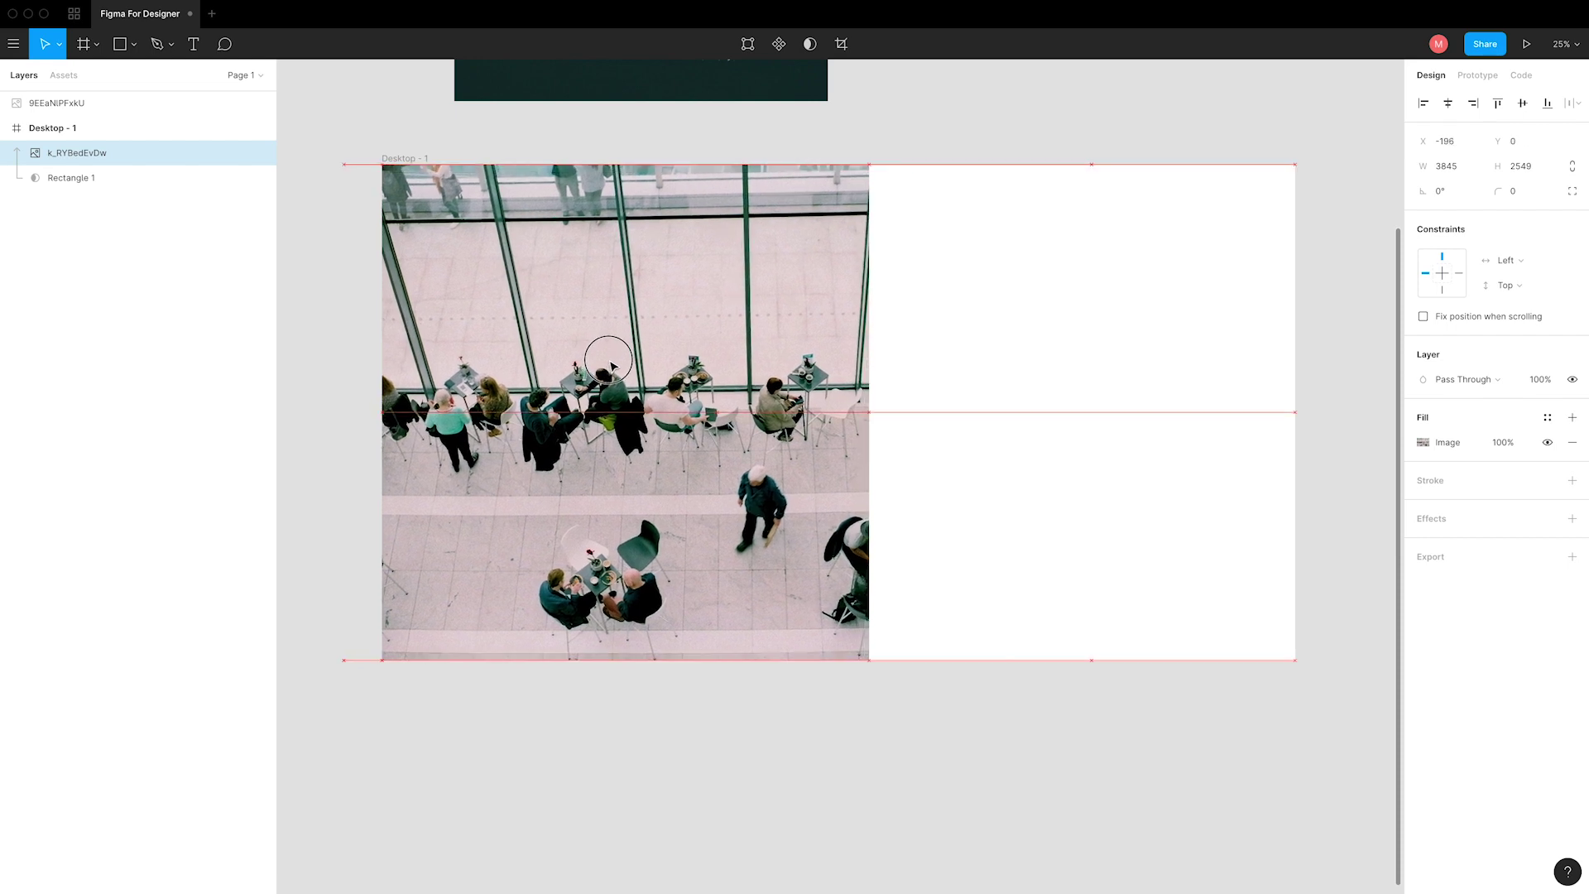
{"action": "left_click", "coordinate": [71, 179]}
{"action": "mouse_move", "coordinate": [475, 319]}
{"action": "left_mouse_down"}
{"action": "mouse_move", "coordinate": [539, 308]}
{"action": "mouse_move", "coordinate": [518, 308]}
{"action": "left_mouse_up"}
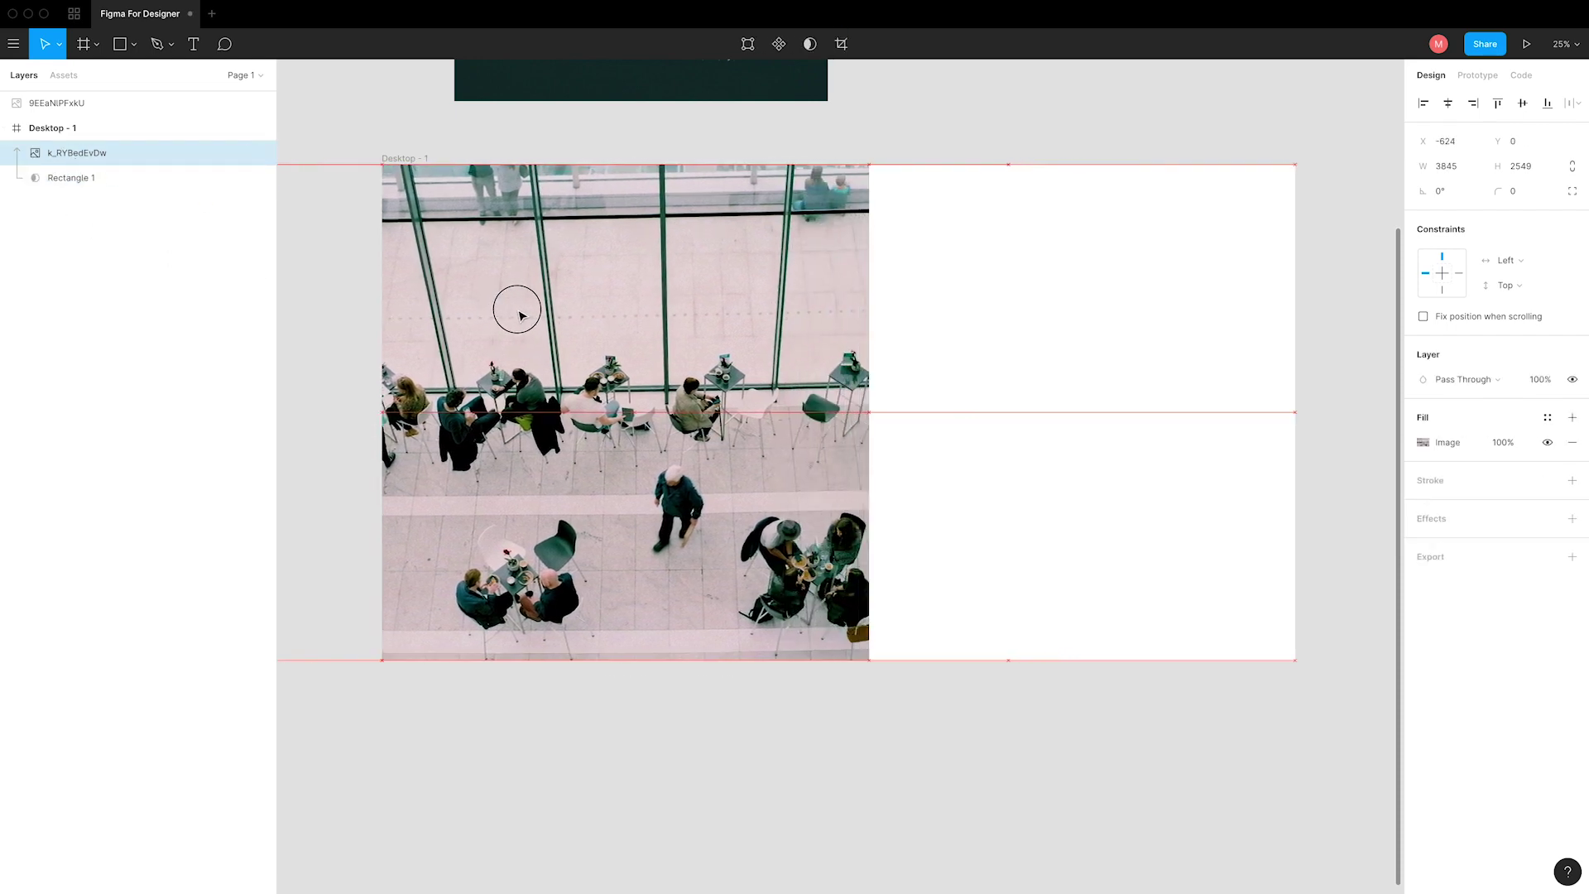
{"action": "mouse_move", "coordinate": [694, 317]}
{"action": "left_mouse_down"}
{"action": "mouse_move", "coordinate": [606, 305]}
{"action": "mouse_move", "coordinate": [773, 309]}
{"action": "left_mouse_up"}
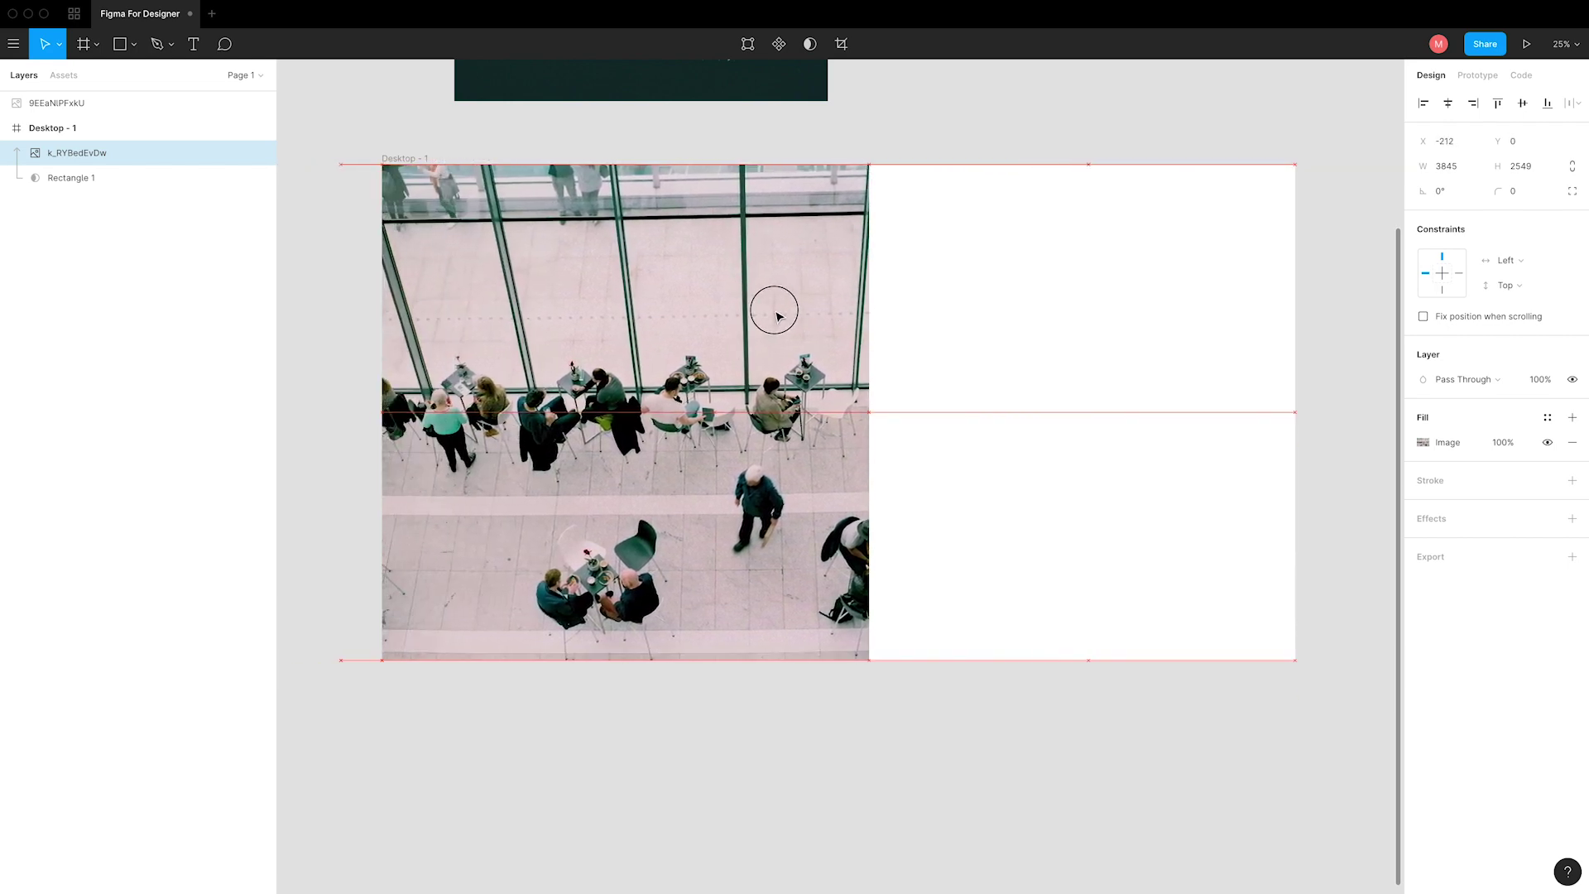
{"action": "mouse_move", "coordinate": [566, 300]}
{"action": "left_mouse_down"}
{"action": "mouse_move", "coordinate": [656, 291]}
{"action": "mouse_move", "coordinate": [607, 294]}
{"action": "left_mouse_up"}
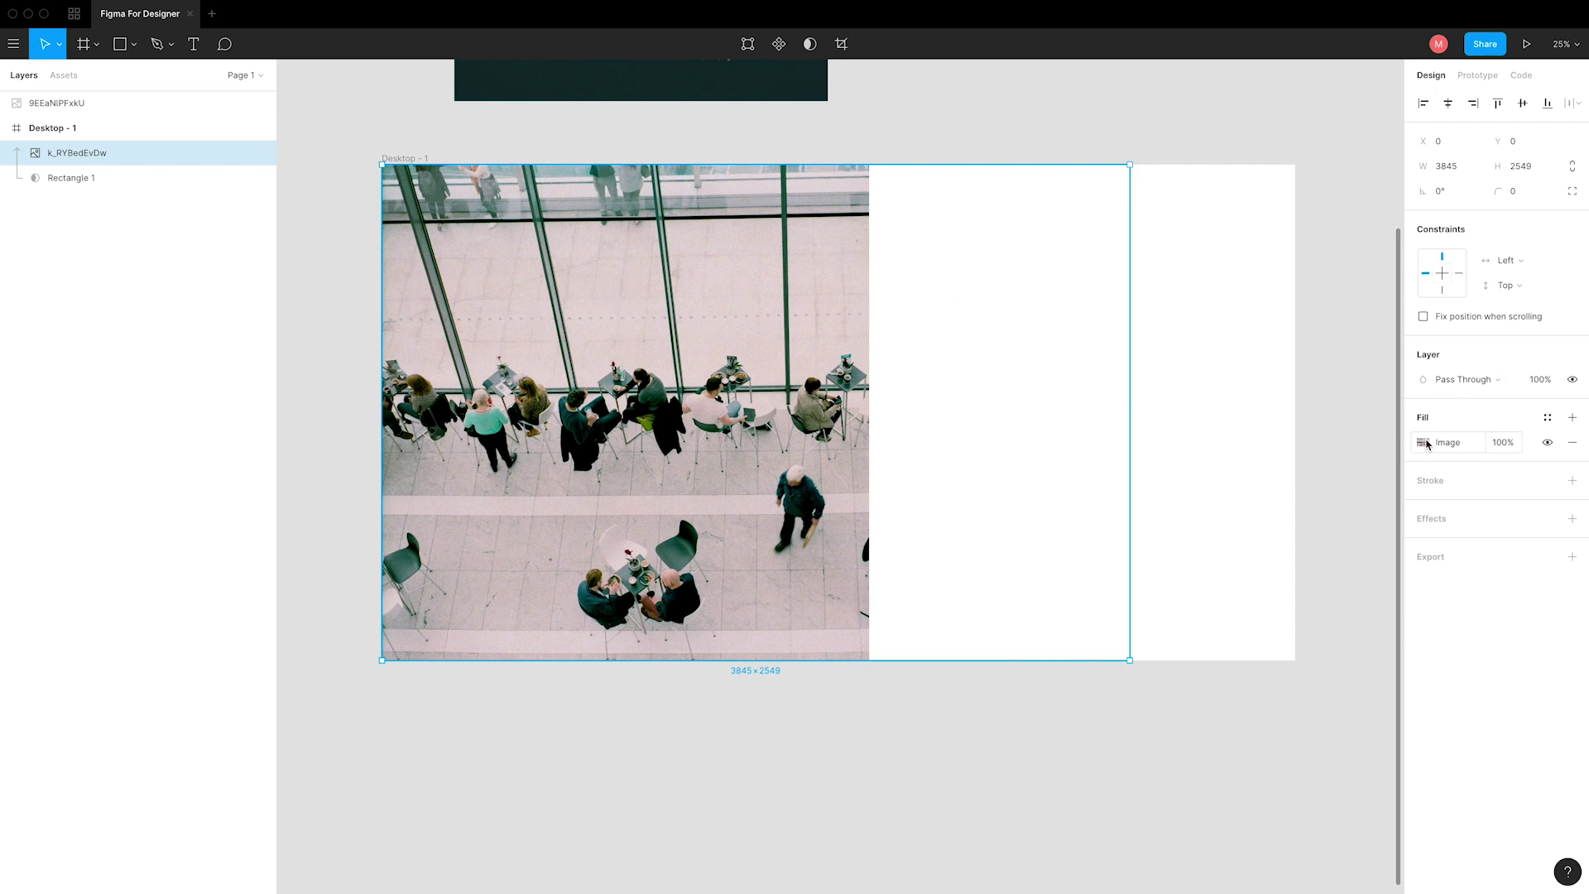
- Select both the photo and the mask rectangle layers in Layers
{"action": "scroll", "coordinate": [820, 205], "scroll_direction": "up", "scroll_amount": 2}
{"action": "left_click", "coordinate": [819, 206]}
{"action": "scroll", "coordinate": [795, 215], "scroll_direction": "up", "scroll_amount": 2}
{"action": "scroll", "coordinate": [794, 215], "scroll_direction": "right", "scroll_amount": 2}
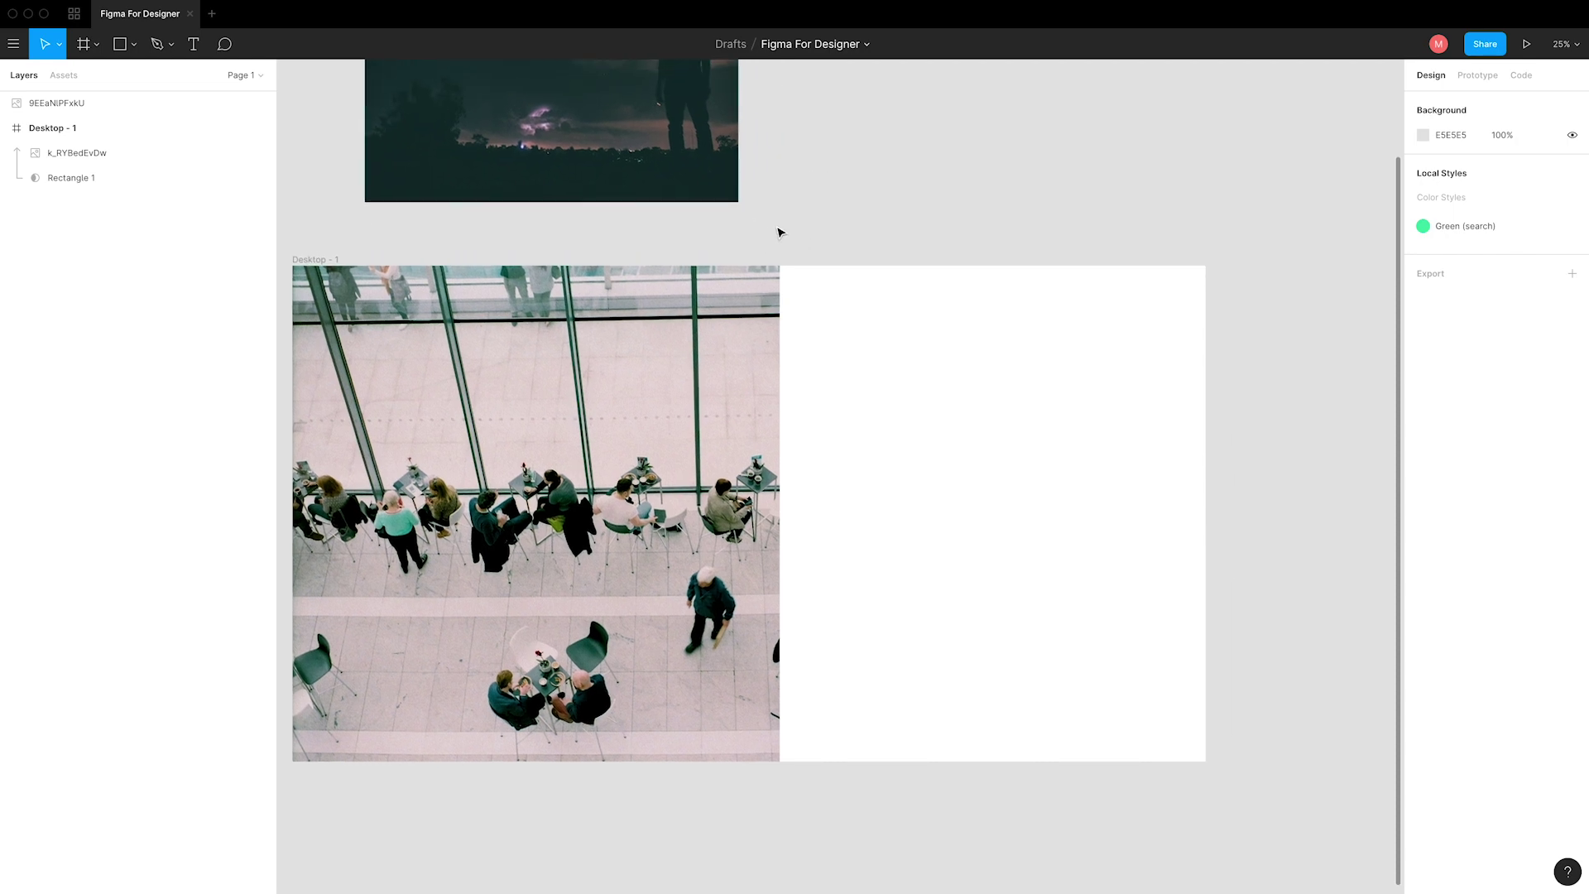
{"action": "left_click", "coordinate": [73, 154]}
{"action": "left_click", "coordinate": [71, 177], "text": "shift"}
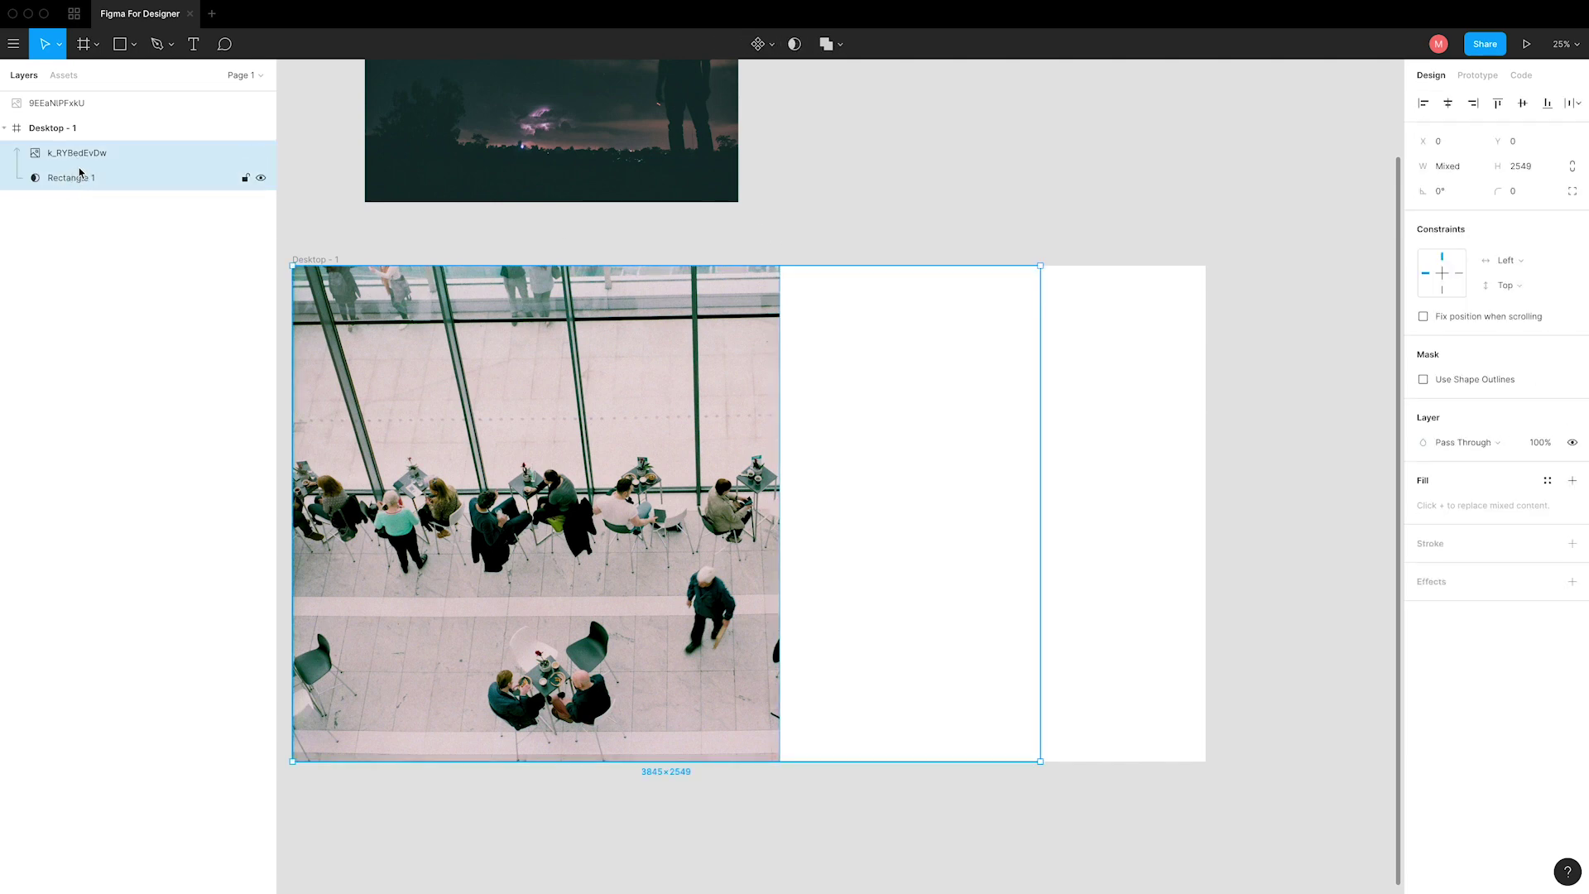
- Delete the masked photo and draw a red square inside Desktop - 1
{"action": "key", "text": "Delete"}
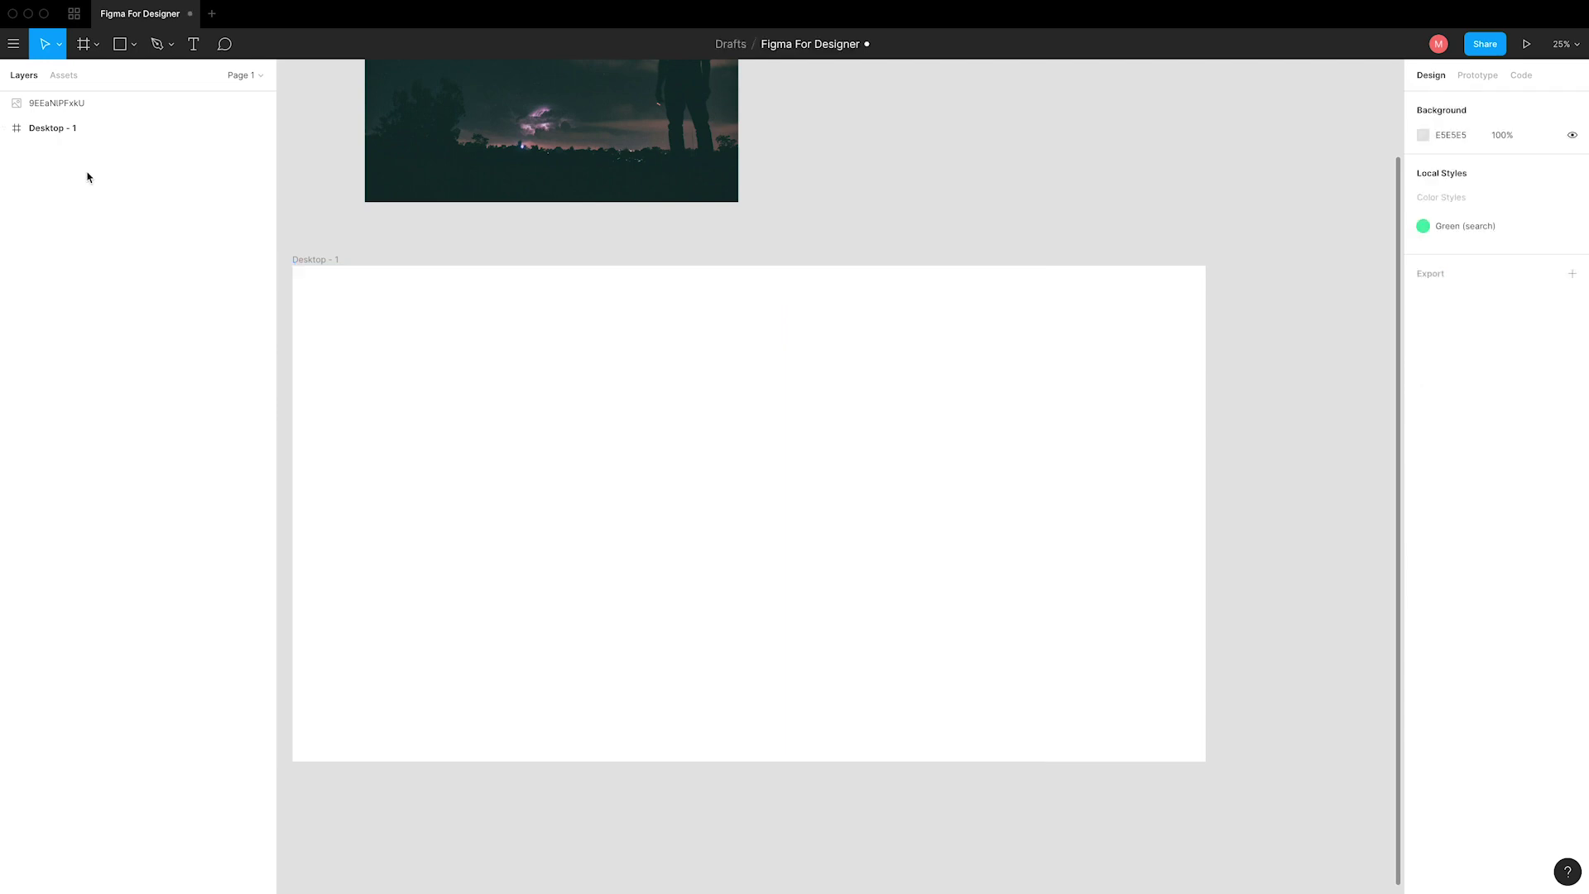
{"action": "left_click", "coordinate": [133, 44]}
{"action": "left_click", "coordinate": [125, 80]}
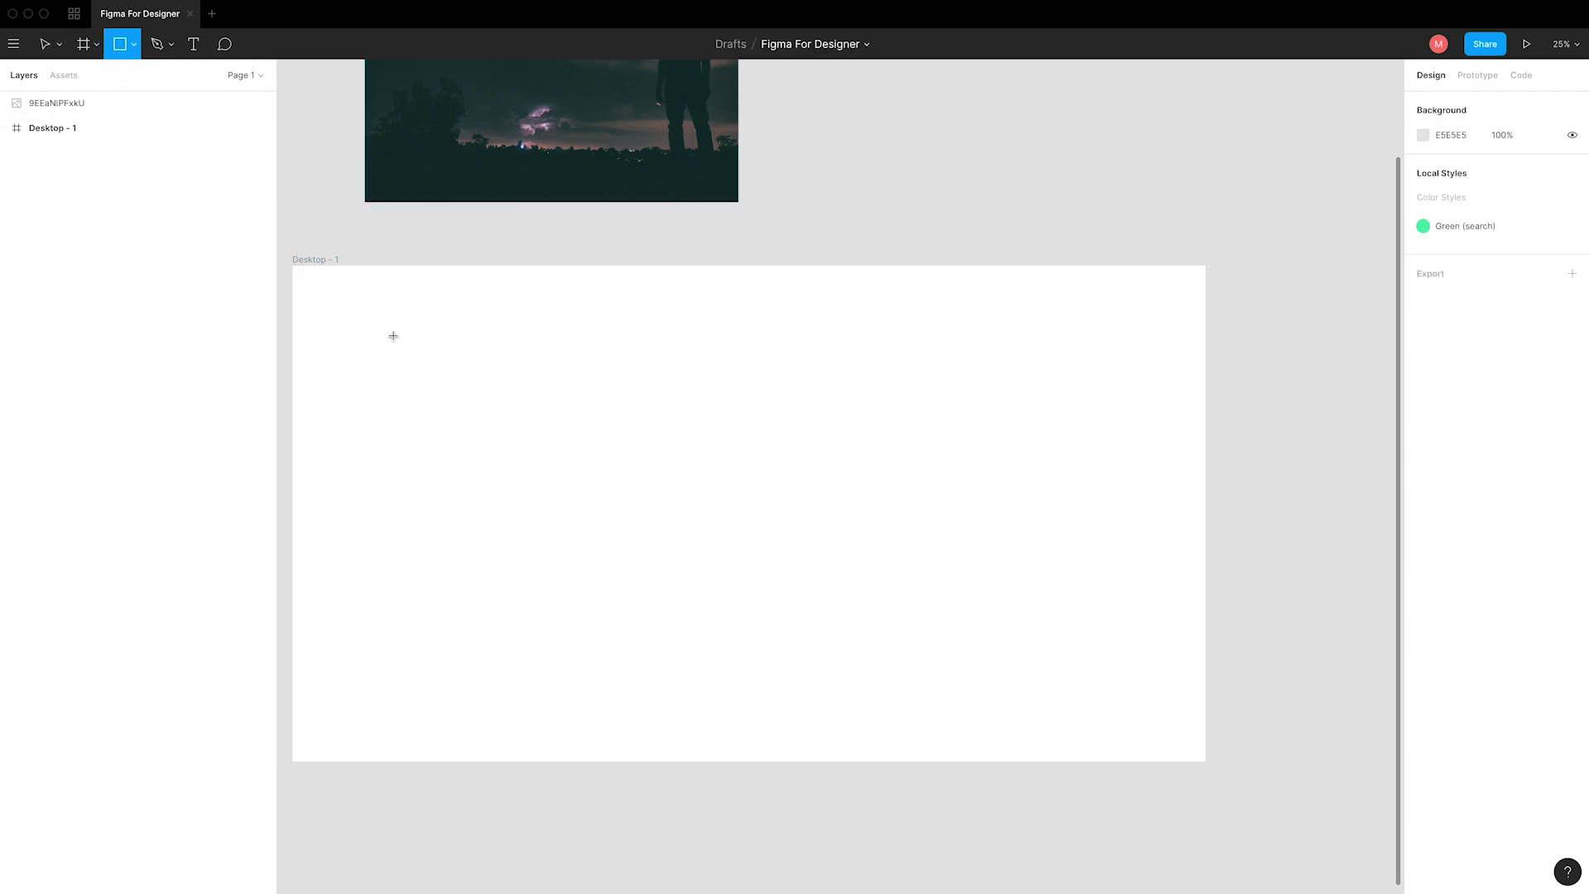
{"action": "left_click_drag", "start_coordinate": [391, 334], "coordinate": [476, 419]}
{"action": "left_click", "coordinate": [1422, 442]}
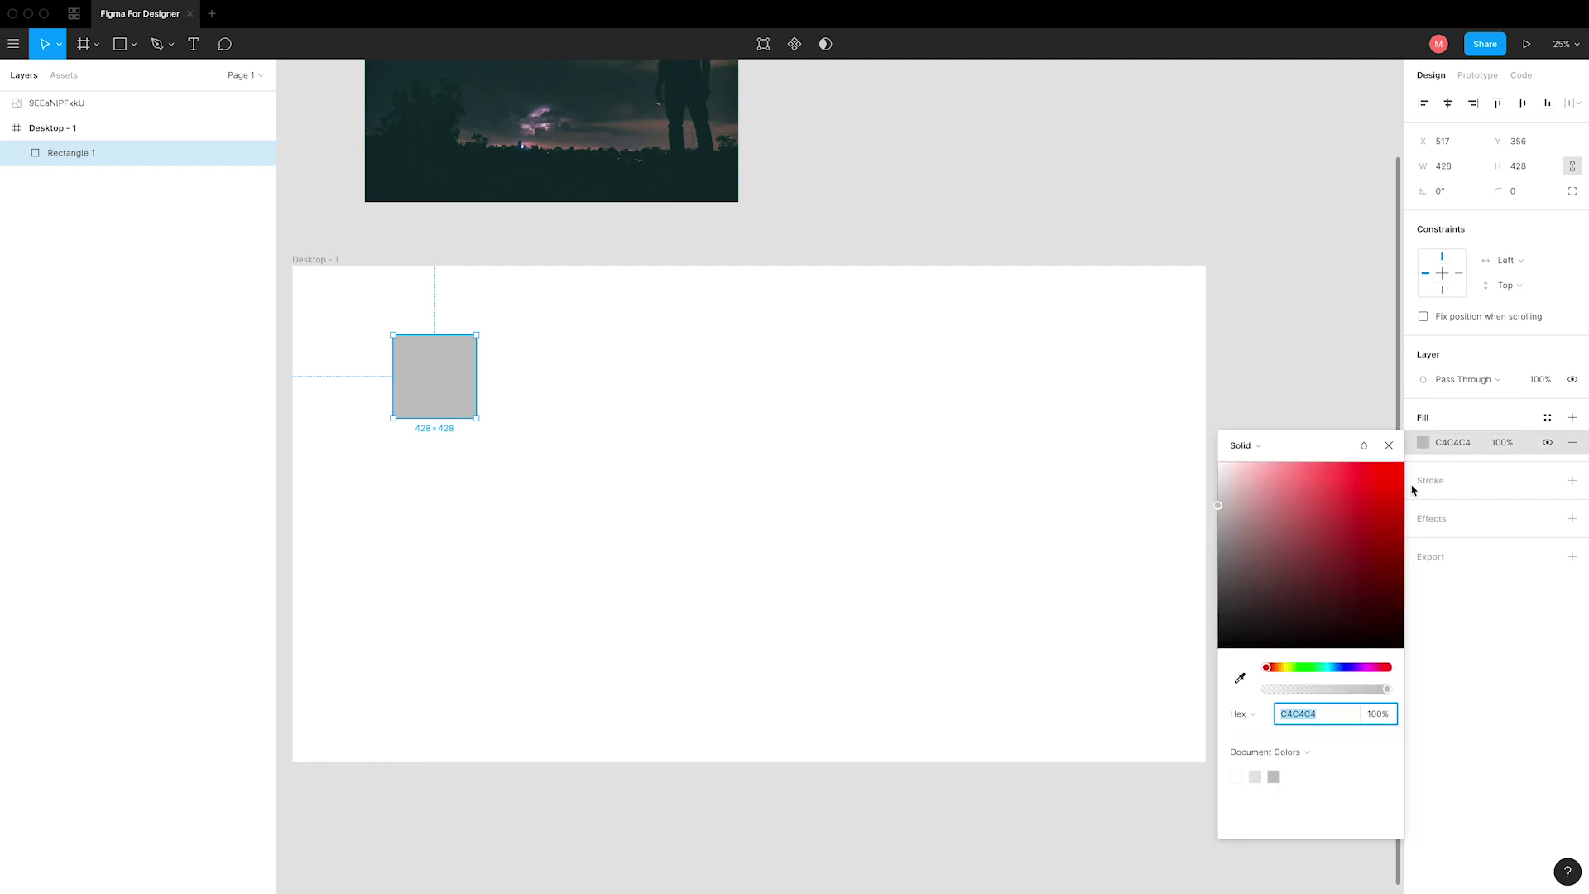
{"action": "left_click", "coordinate": [1374, 474]}
{"action": "left_click", "coordinate": [865, 240]}
- Duplicate the red square down and right and colour the copy green
{"action": "left_click", "coordinate": [430, 379]}
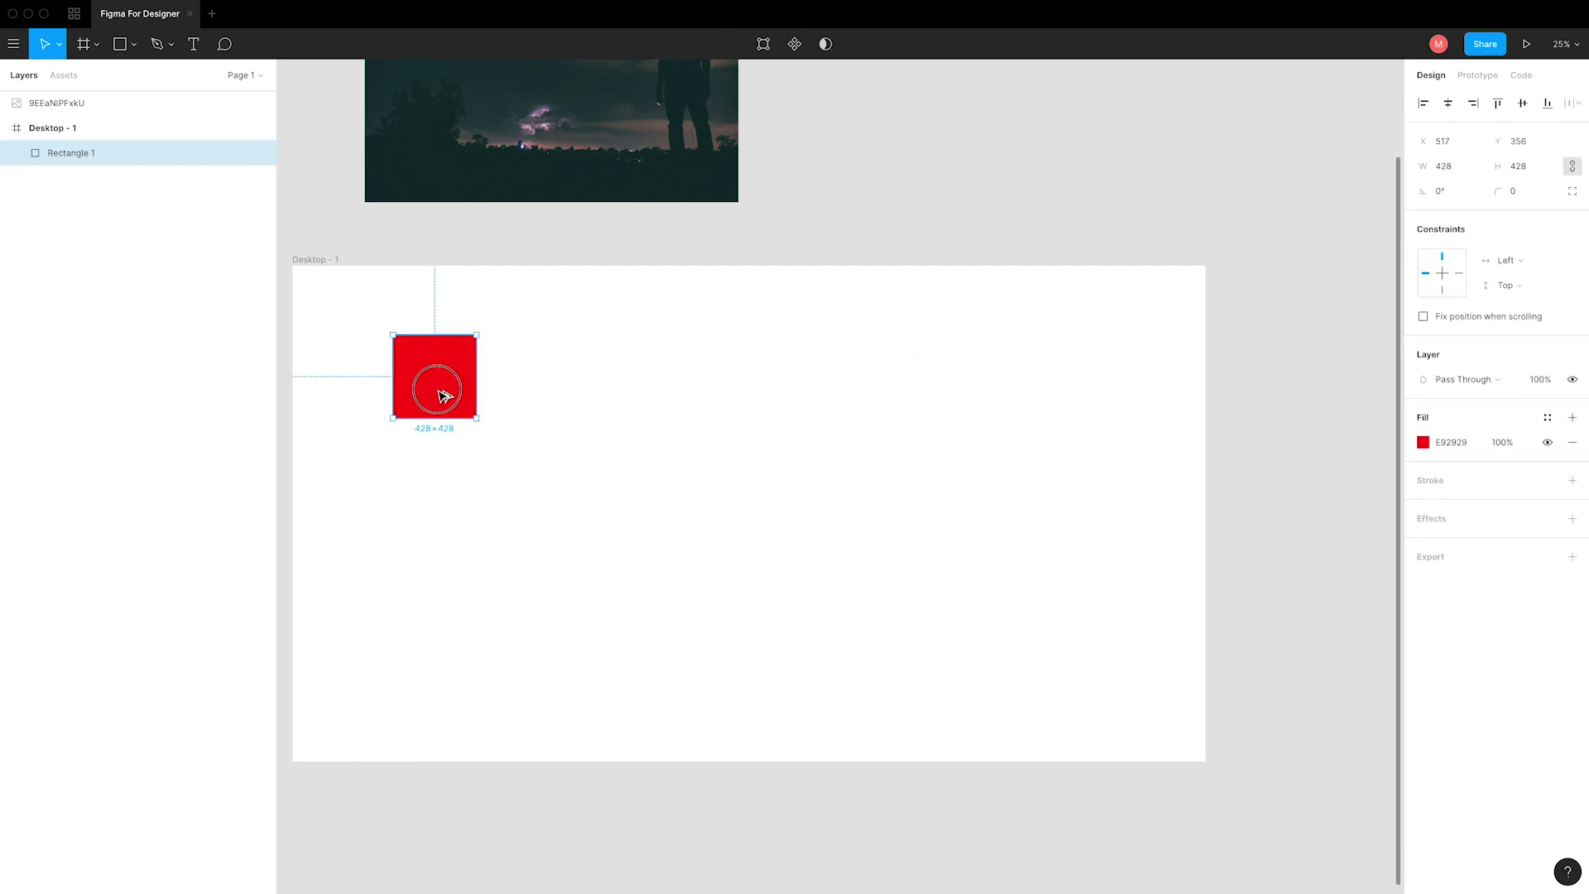
{"action": "left_click_drag", "start_coordinate": [437, 389], "coordinate": [603, 472]}
{"action": "left_click", "coordinate": [1423, 441]}
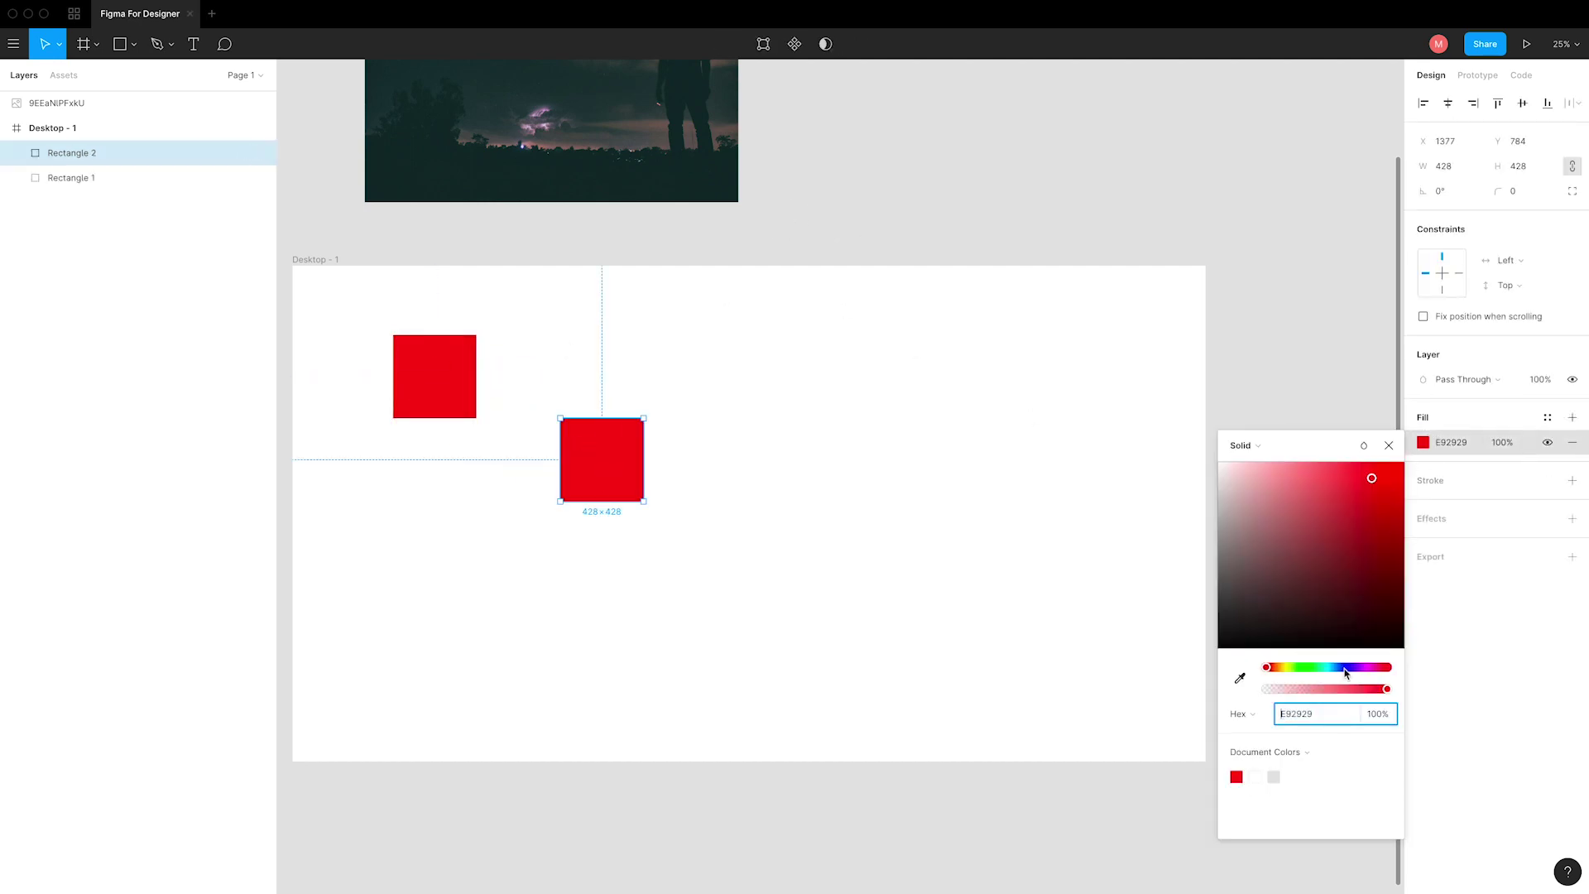
{"action": "left_click", "coordinate": [1305, 667]}
{"action": "left_click_drag", "start_coordinate": [1332, 496], "coordinate": [1338, 482]}
{"action": "left_click", "coordinate": [1043, 226]}
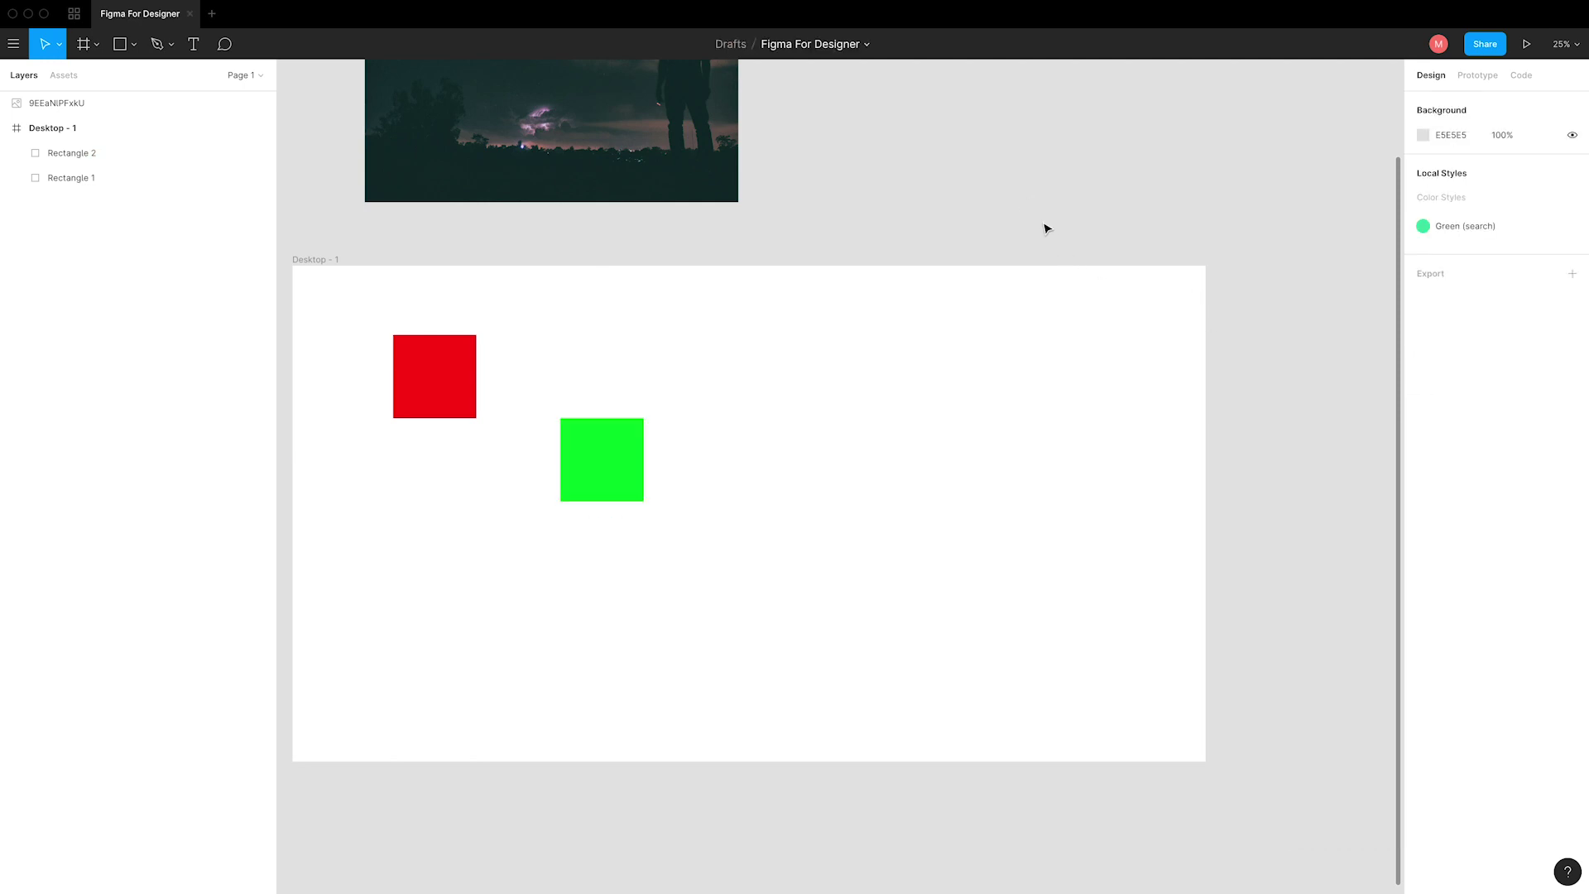
- Duplicate the green square further down-right and change its fill to yellow F1C62D
{"action": "mouse_move", "coordinate": [610, 475]}
{"action": "left_mouse_down"}
{"action": "mouse_move", "coordinate": [712, 529]}
{"action": "mouse_move", "coordinate": [760, 583]}
{"action": "left_mouse_up"}
{"action": "left_click", "coordinate": [1422, 442]}
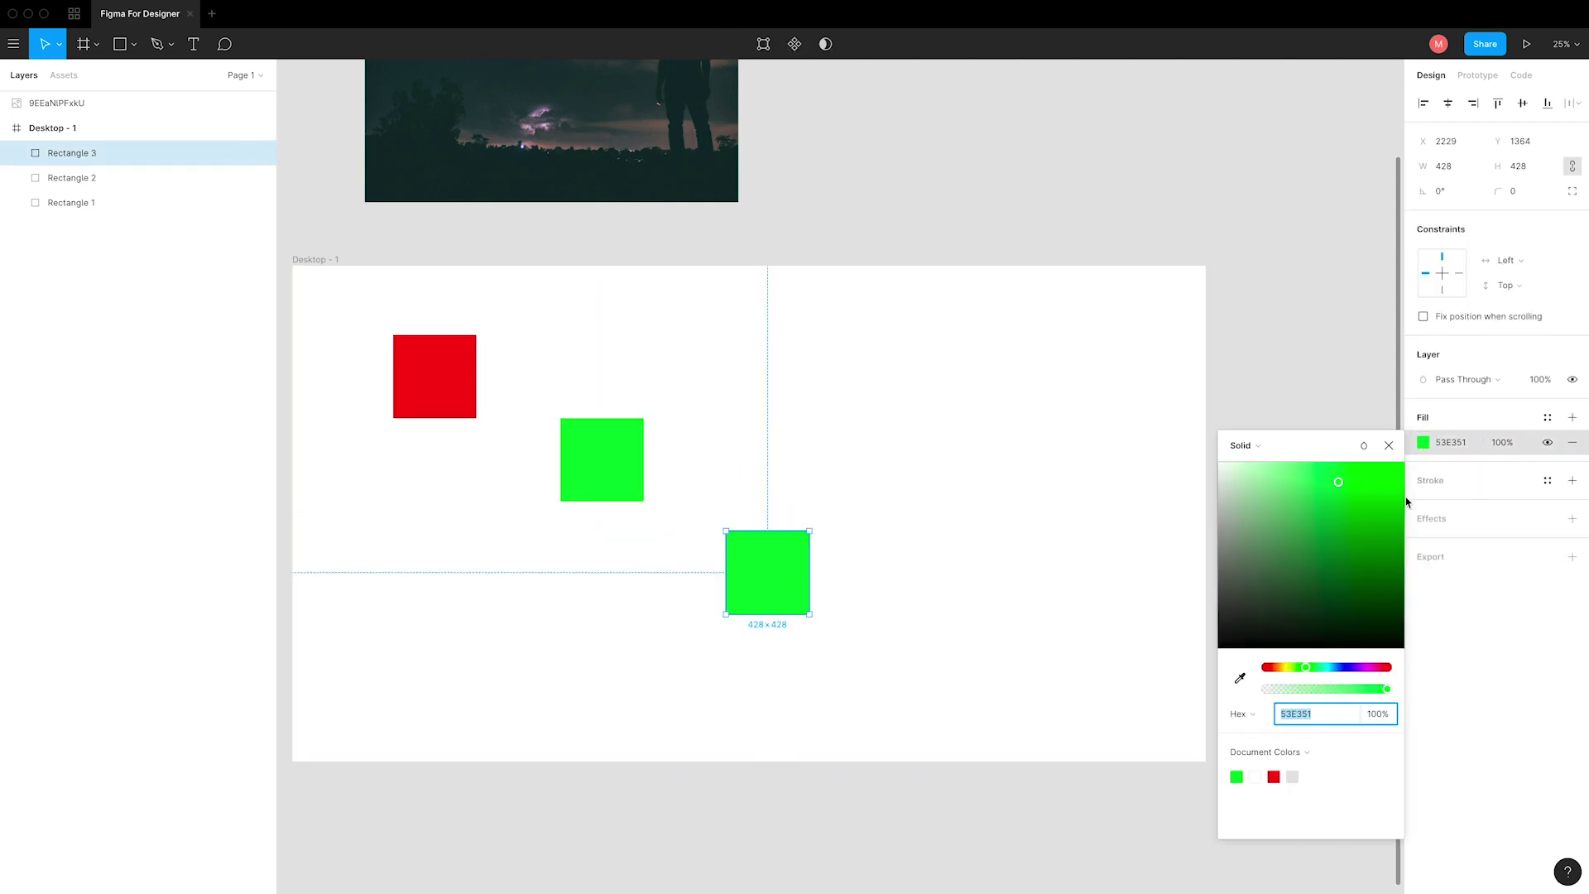
{"action": "left_click", "coordinate": [1281, 667]}
{"action": "left_click_drag", "start_coordinate": [1330, 496], "coordinate": [1369, 471]}
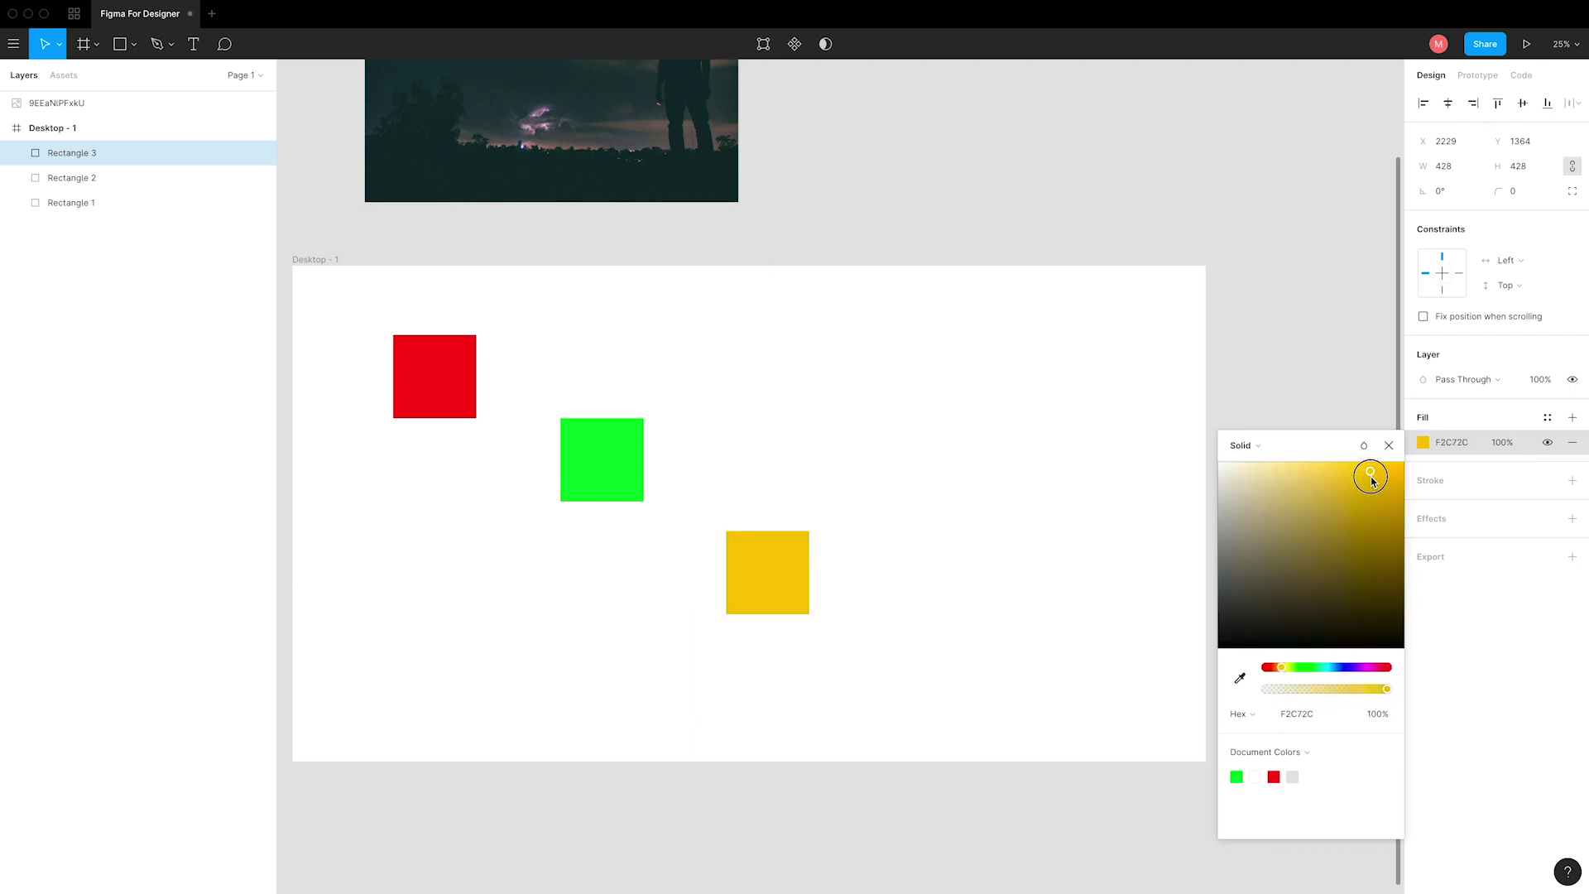
{"action": "left_click", "coordinate": [1308, 355]}
{"action": "left_click", "coordinate": [767, 578]}
- Move the green and yellow squares up level with the red square
{"action": "left_click", "coordinate": [617, 466], "text": "shift"}
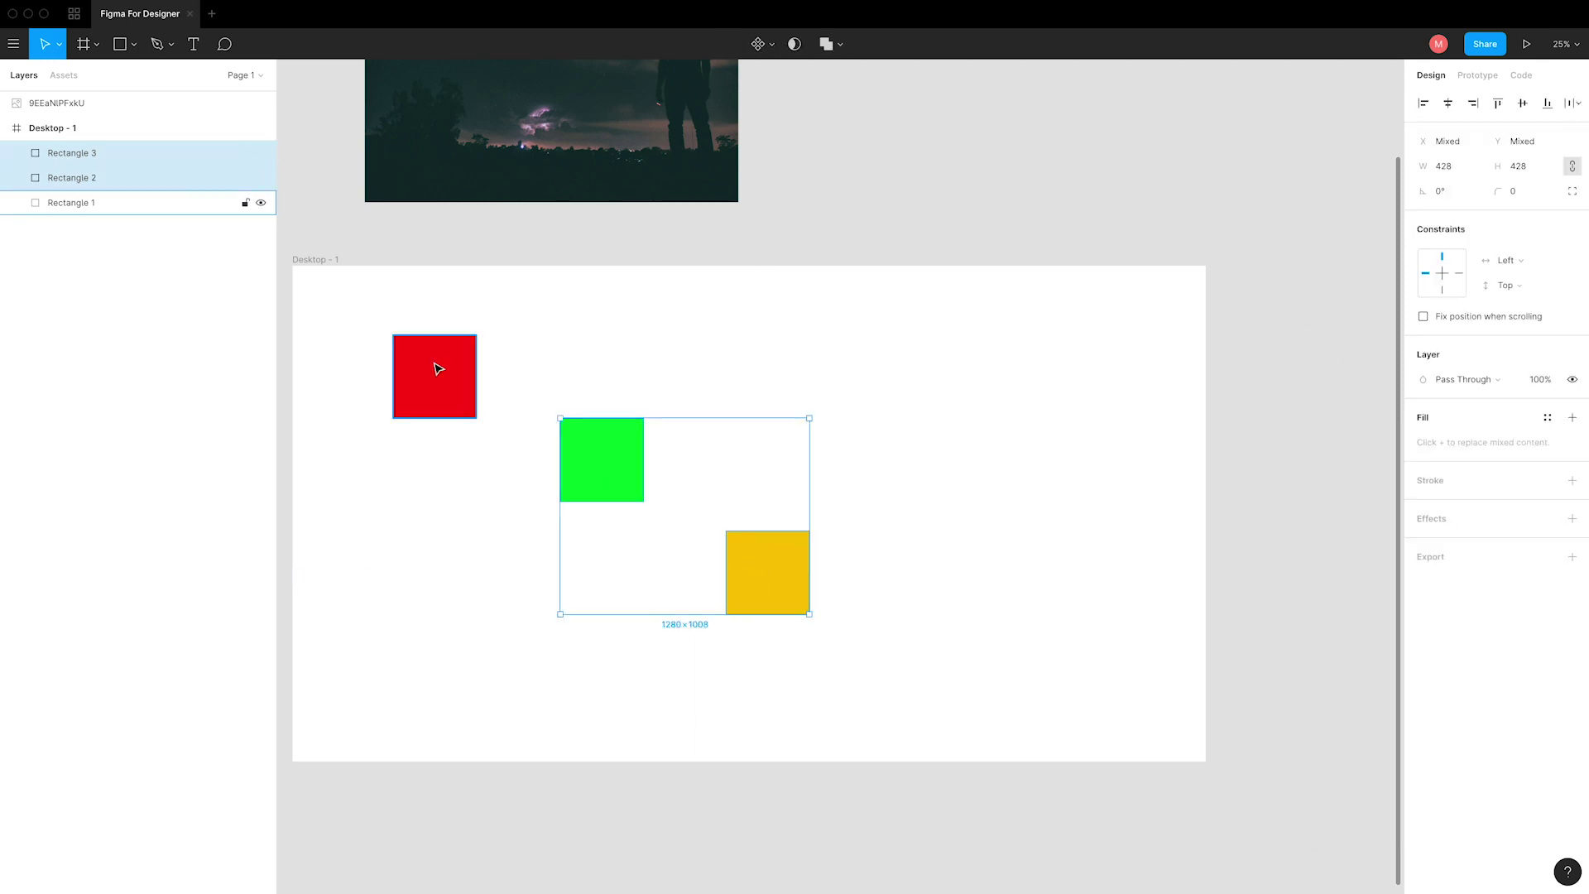
{"action": "left_click", "coordinate": [435, 366], "text": "shift"}
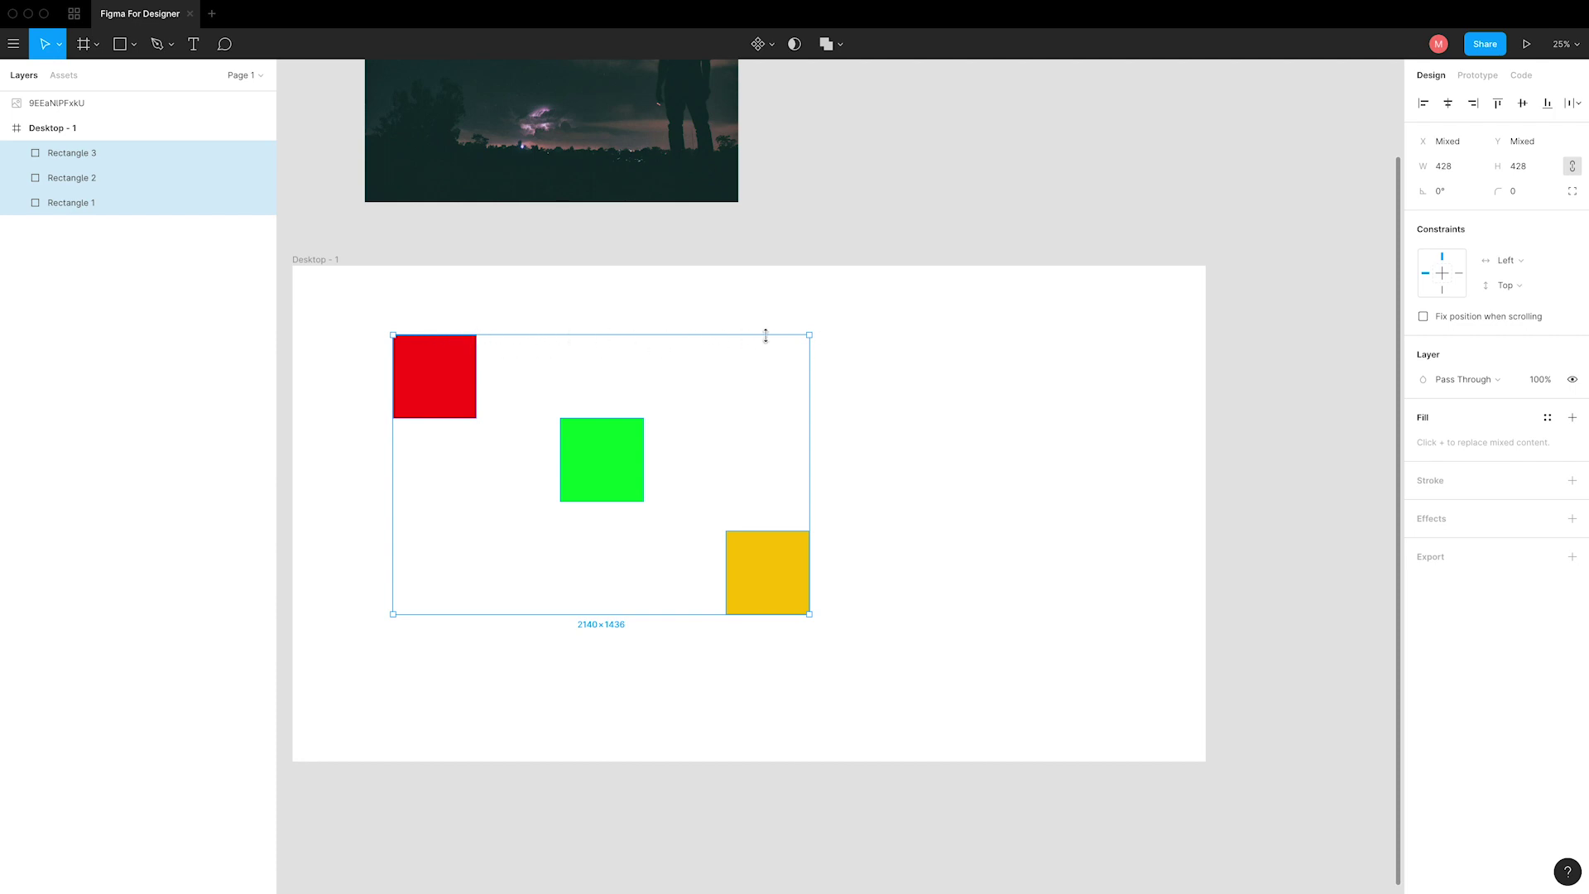
{"action": "left_click", "coordinate": [1269, 344]}
{"action": "left_click", "coordinate": [629, 461]}
{"action": "left_click_drag", "start_coordinate": [588, 480], "coordinate": [587, 396]}
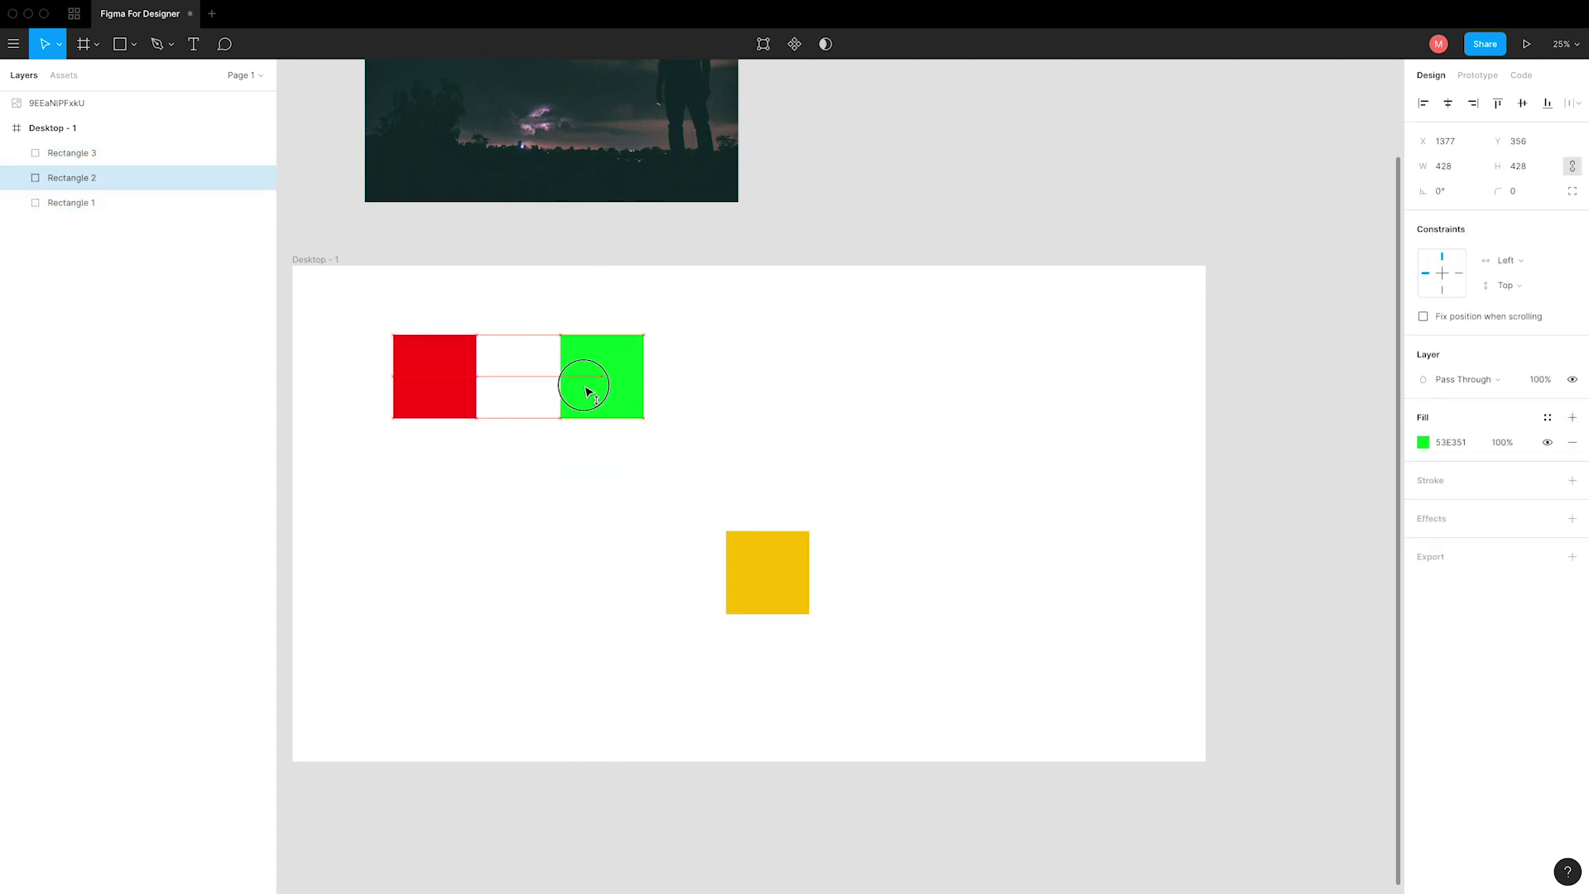
{"action": "left_click", "coordinate": [739, 534]}
{"action": "left_click_drag", "start_coordinate": [756, 593], "coordinate": [742, 398]}
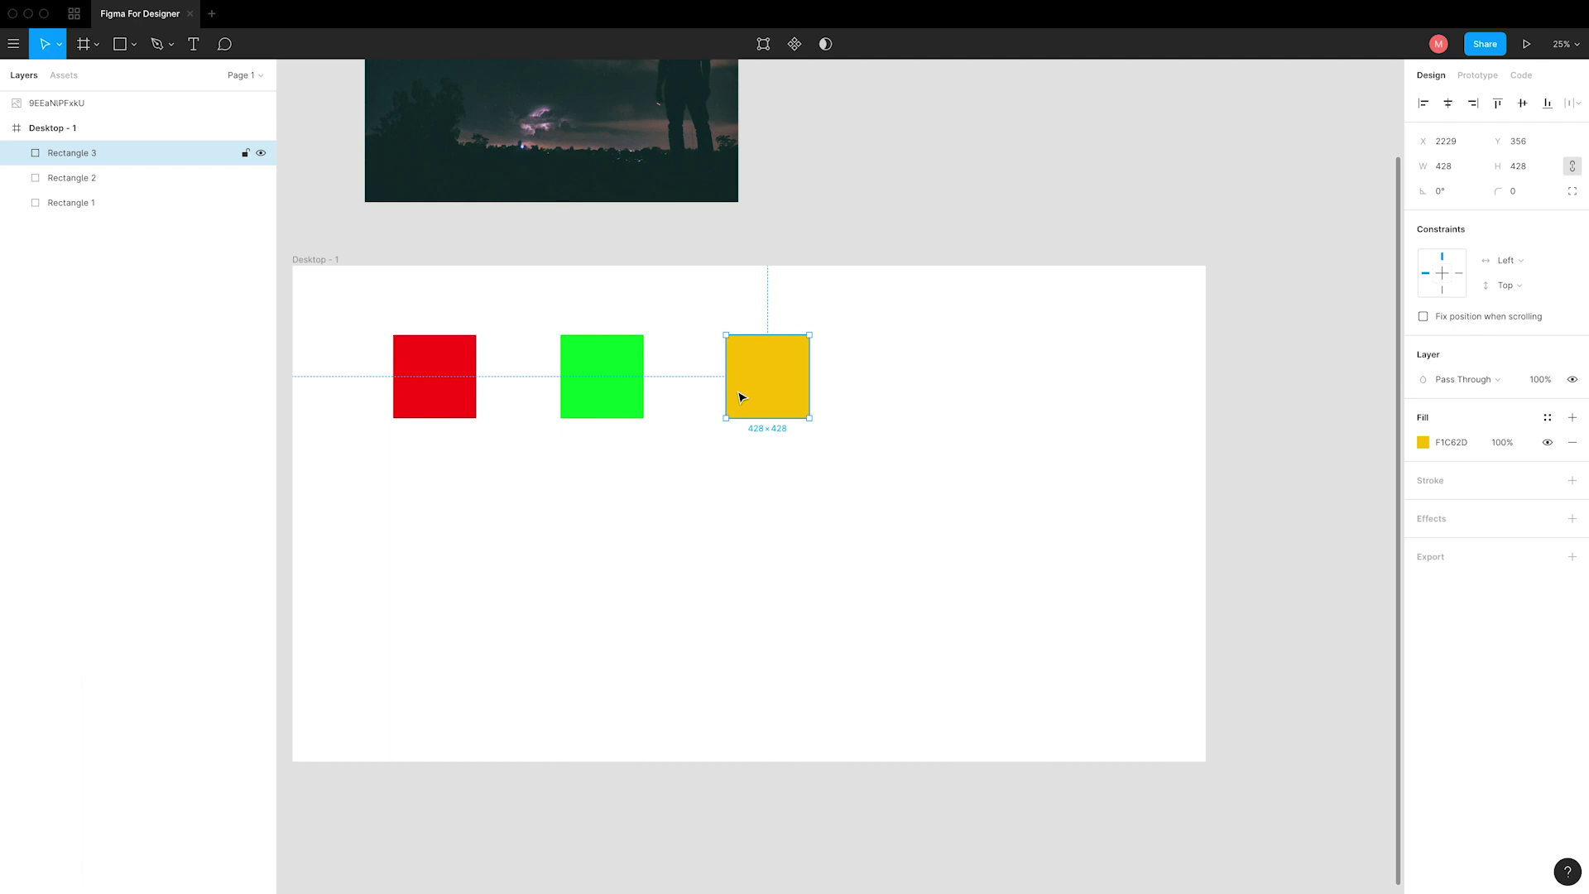
- Push the yellow square down-right and the green square lower to stagger them
{"action": "left_click_drag", "start_coordinate": [769, 397], "coordinate": [786, 537]}
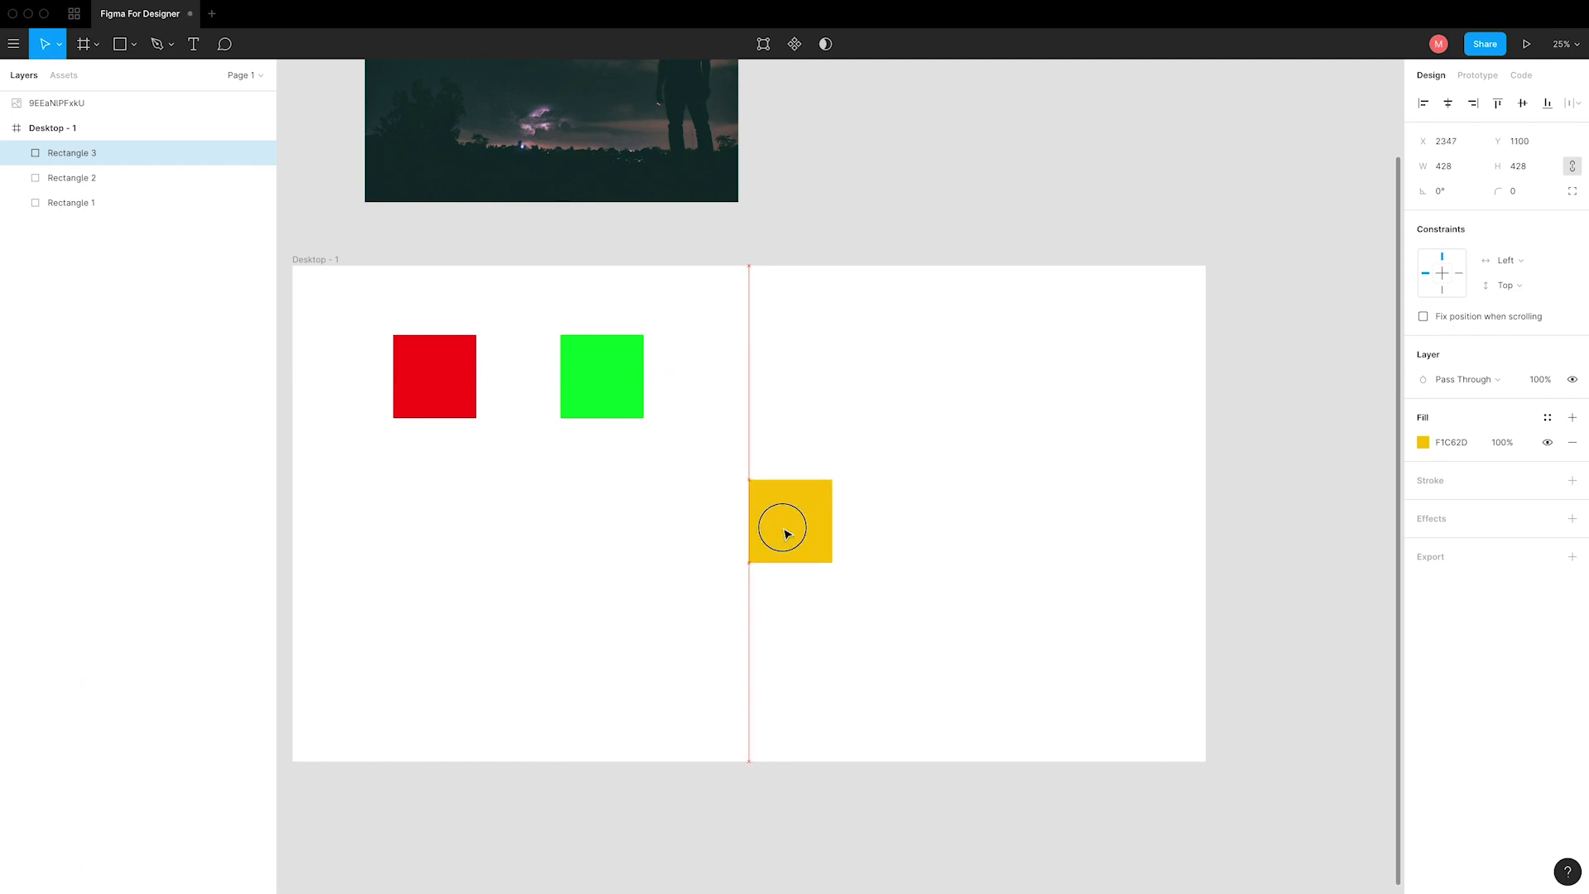
{"action": "left_click_drag", "start_coordinate": [610, 397], "coordinate": [609, 496]}
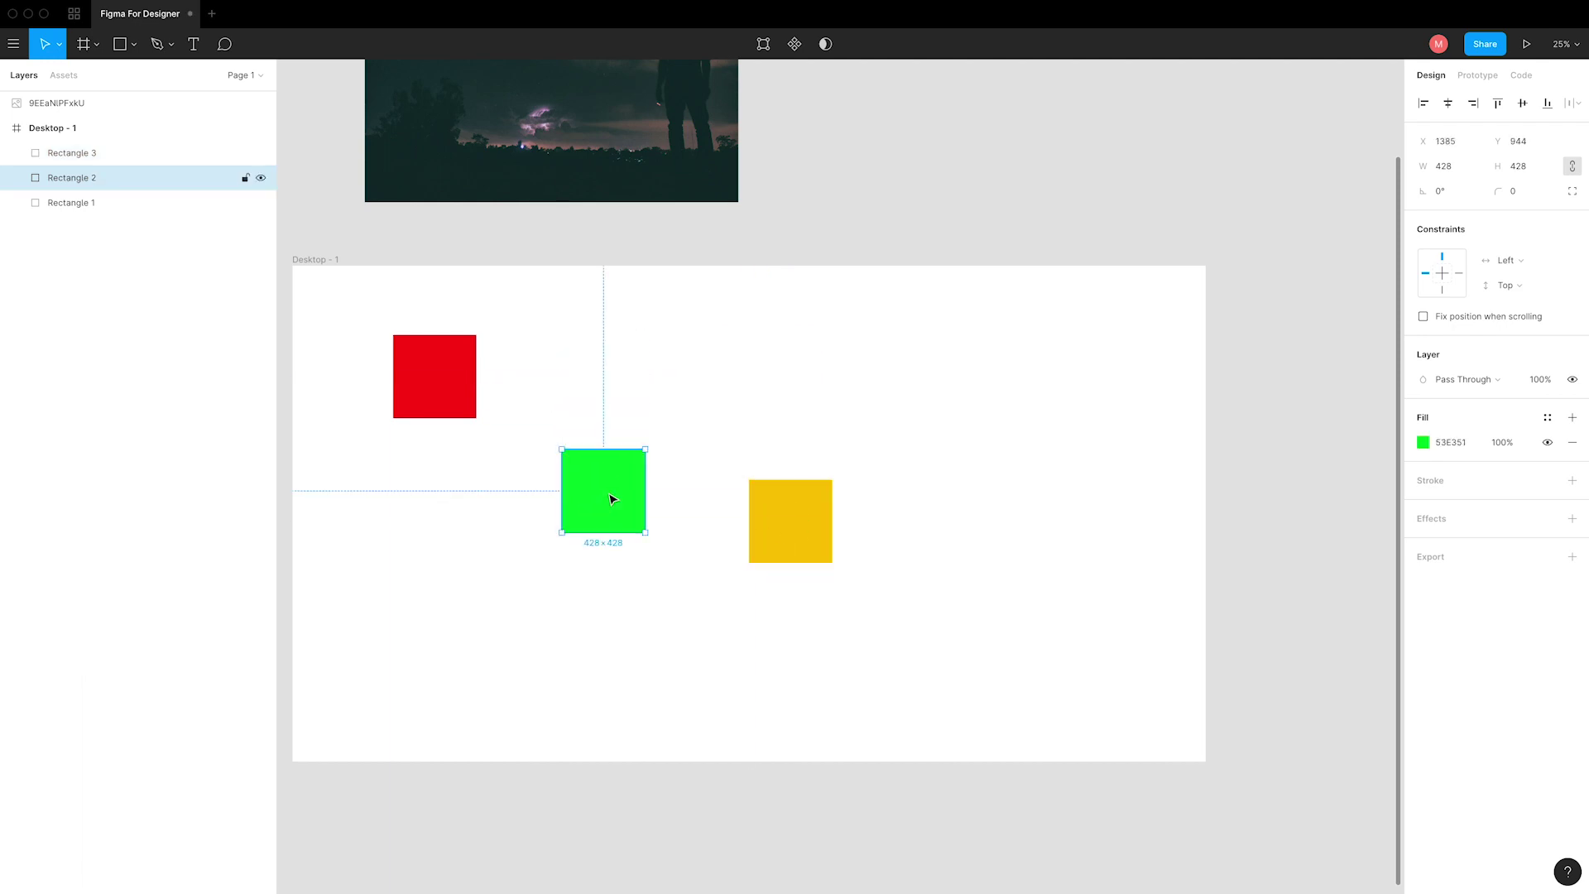
{"action": "left_click", "coordinate": [808, 504]}
{"action": "left_click", "coordinate": [589, 476], "text": "shift"}
{"action": "left_click", "coordinate": [440, 377], "text": "shift"}
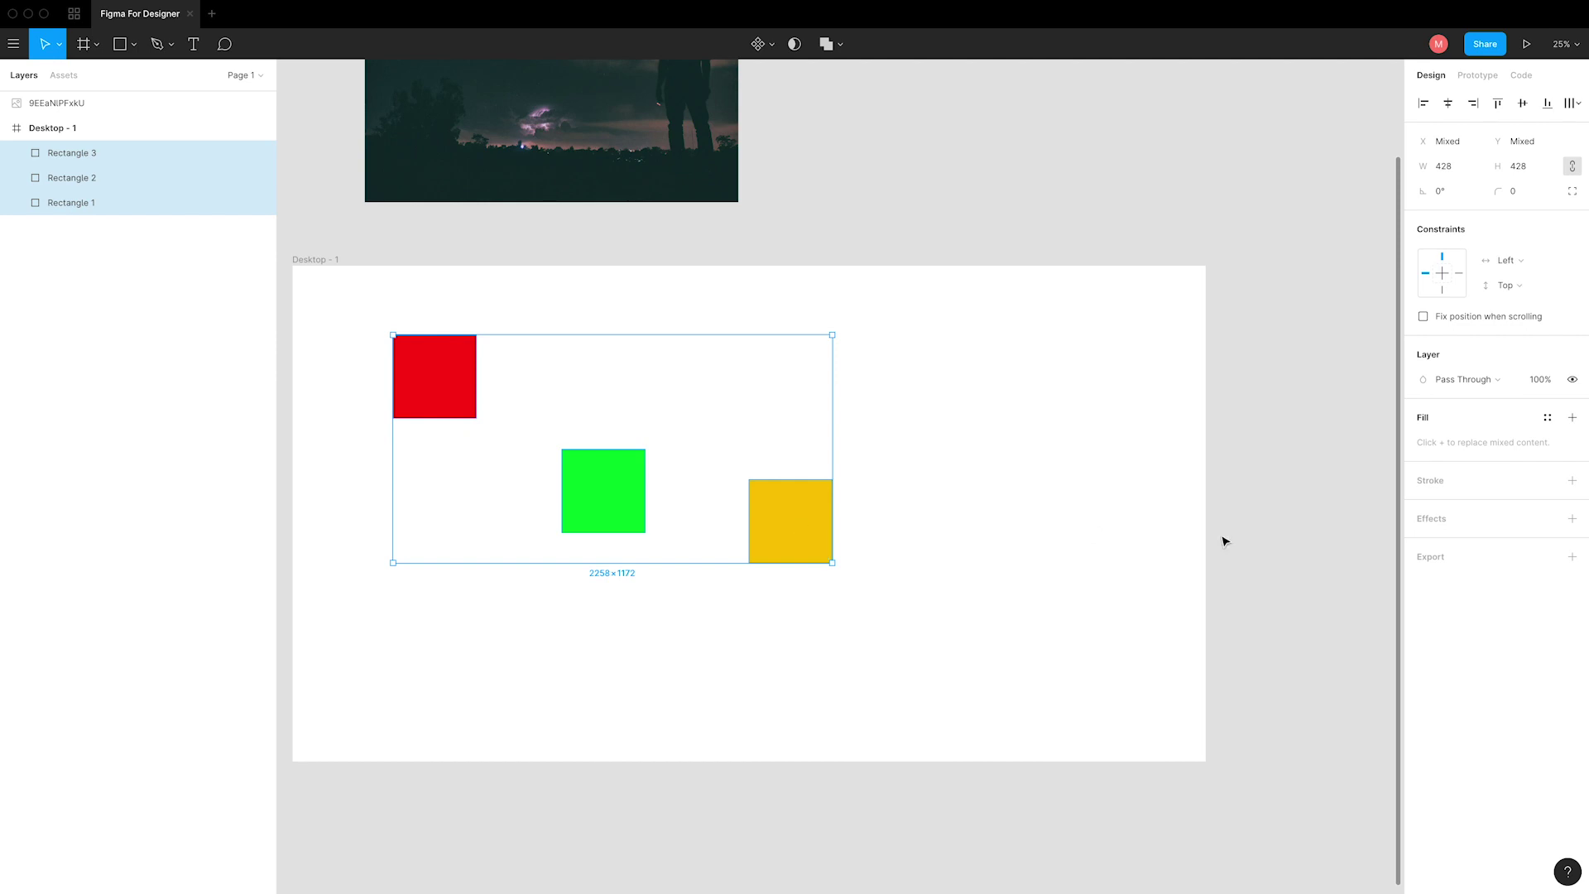
{"action": "left_click", "coordinate": [1259, 529]}
- Move the yellow square further down-right, then select all three squares
{"action": "left_click", "coordinate": [787, 533]}
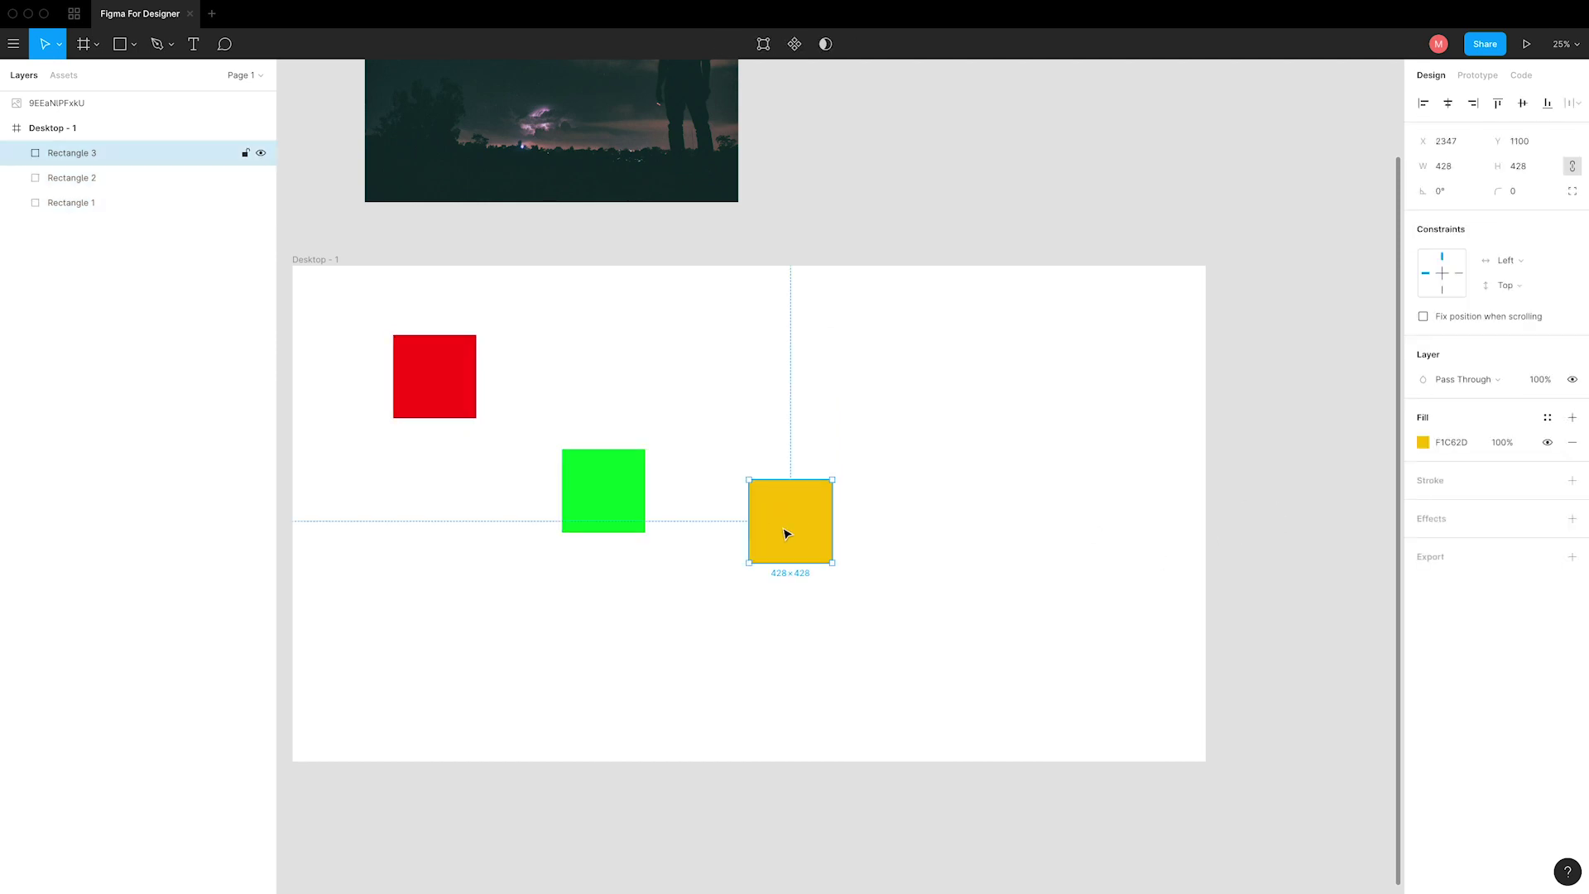
{"action": "left_click_drag", "start_coordinate": [787, 534], "coordinate": [901, 591]}
{"action": "left_click", "coordinate": [613, 522]}
{"action": "left_click", "coordinate": [454, 408], "text": "shift"}
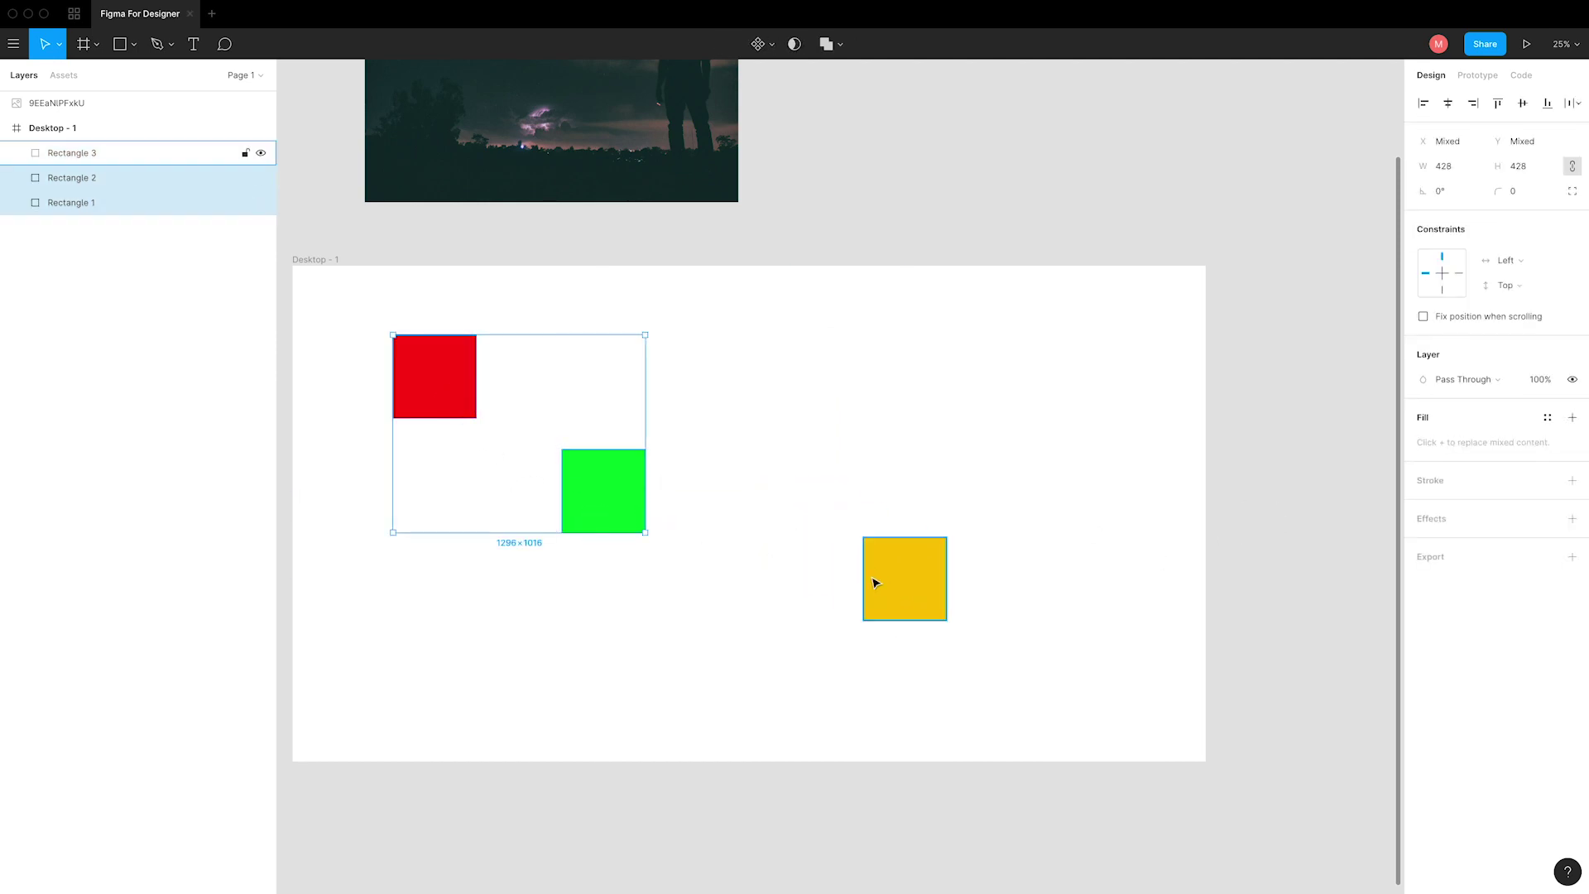
{"action": "left_click", "coordinate": [874, 581], "text": "shift"}
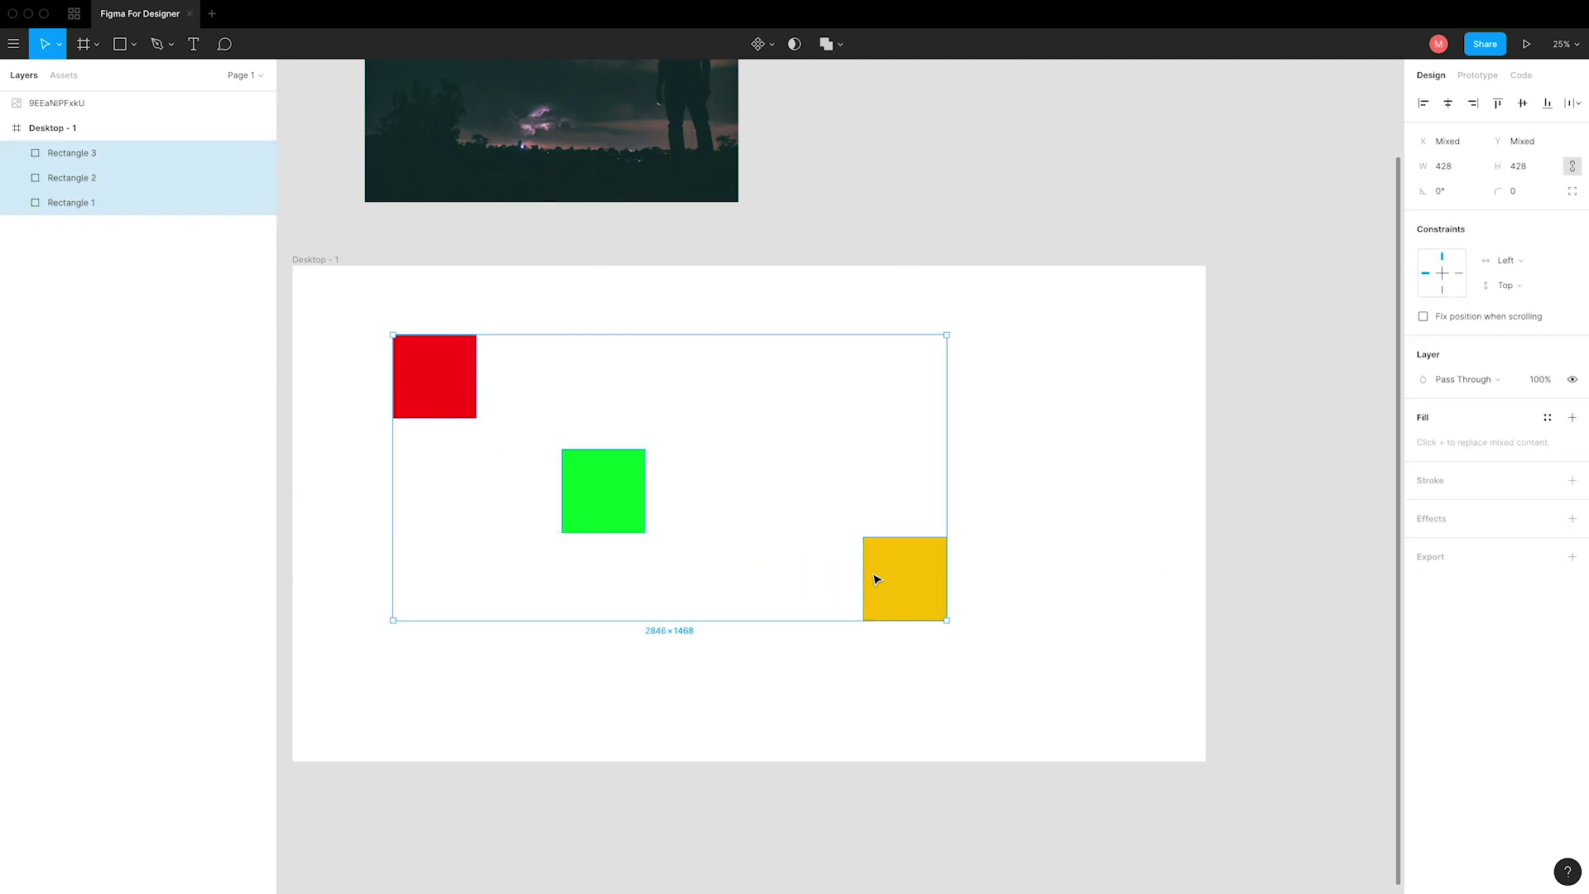
{"action": "left_click", "coordinate": [1227, 525]}
- With all three squares selected, check the distribution options and align their top edges
{"action": "key", "text": "ctrl+z"}
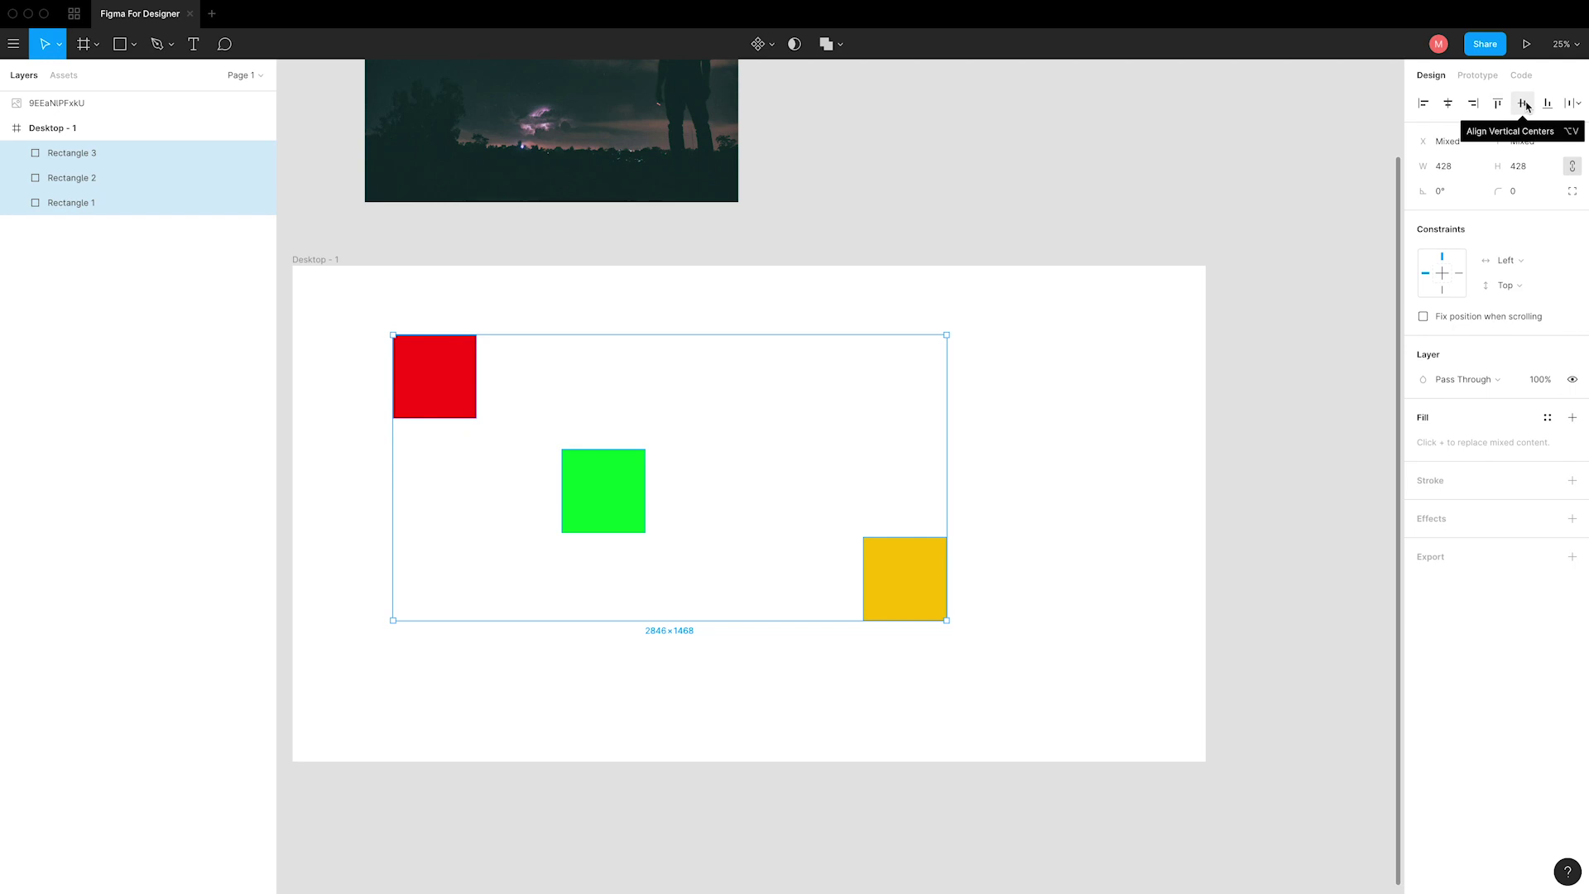
{"action": "left_click", "coordinate": [1583, 110]}
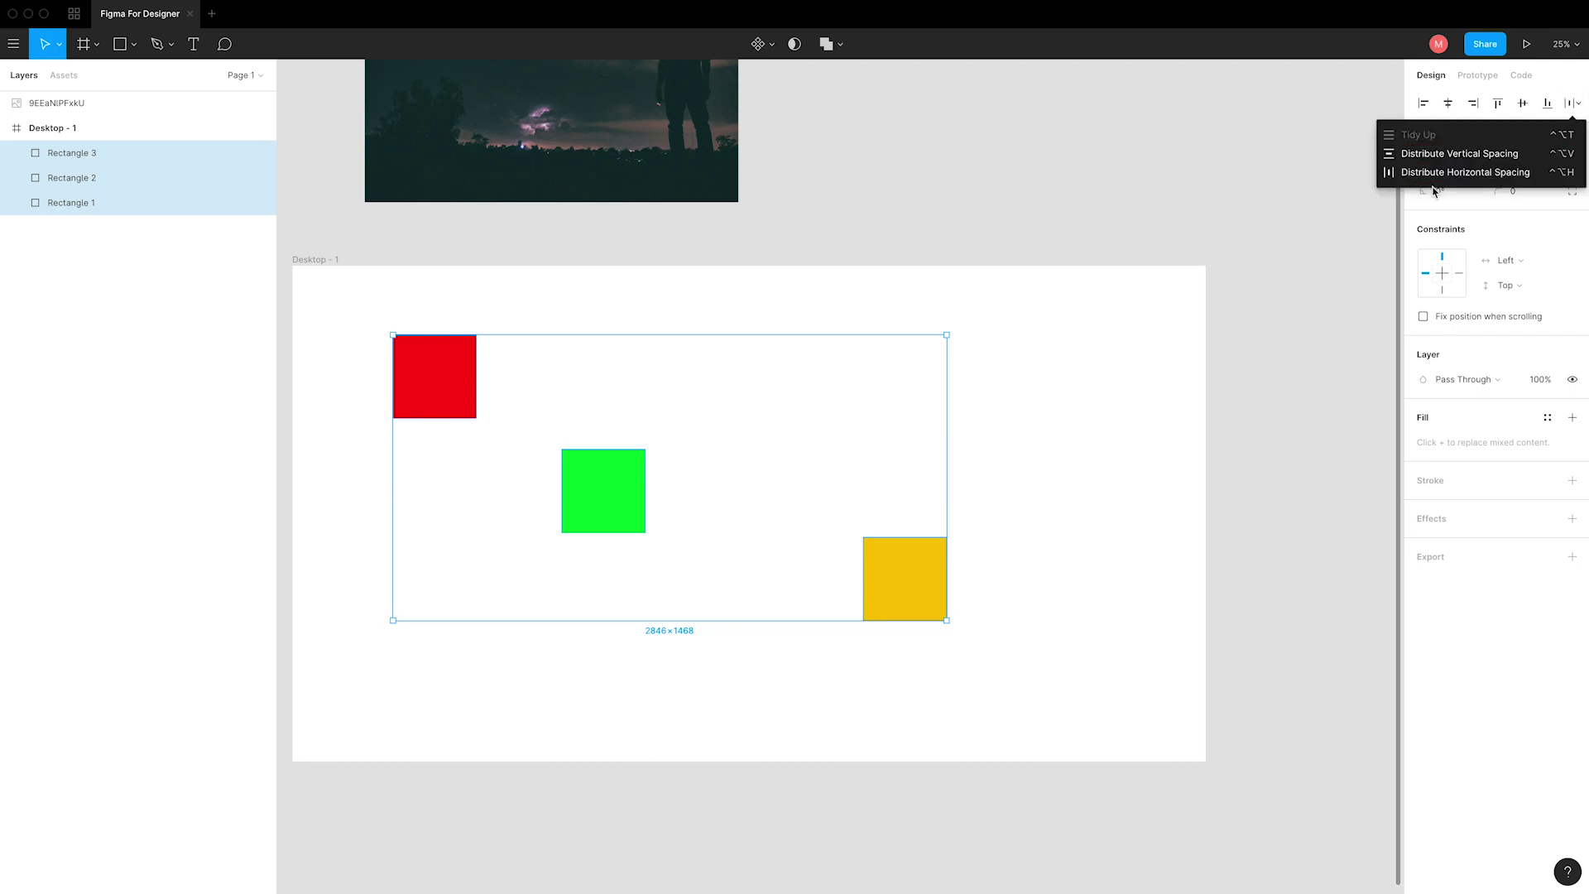
{"action": "left_click", "coordinate": [1563, 94]}
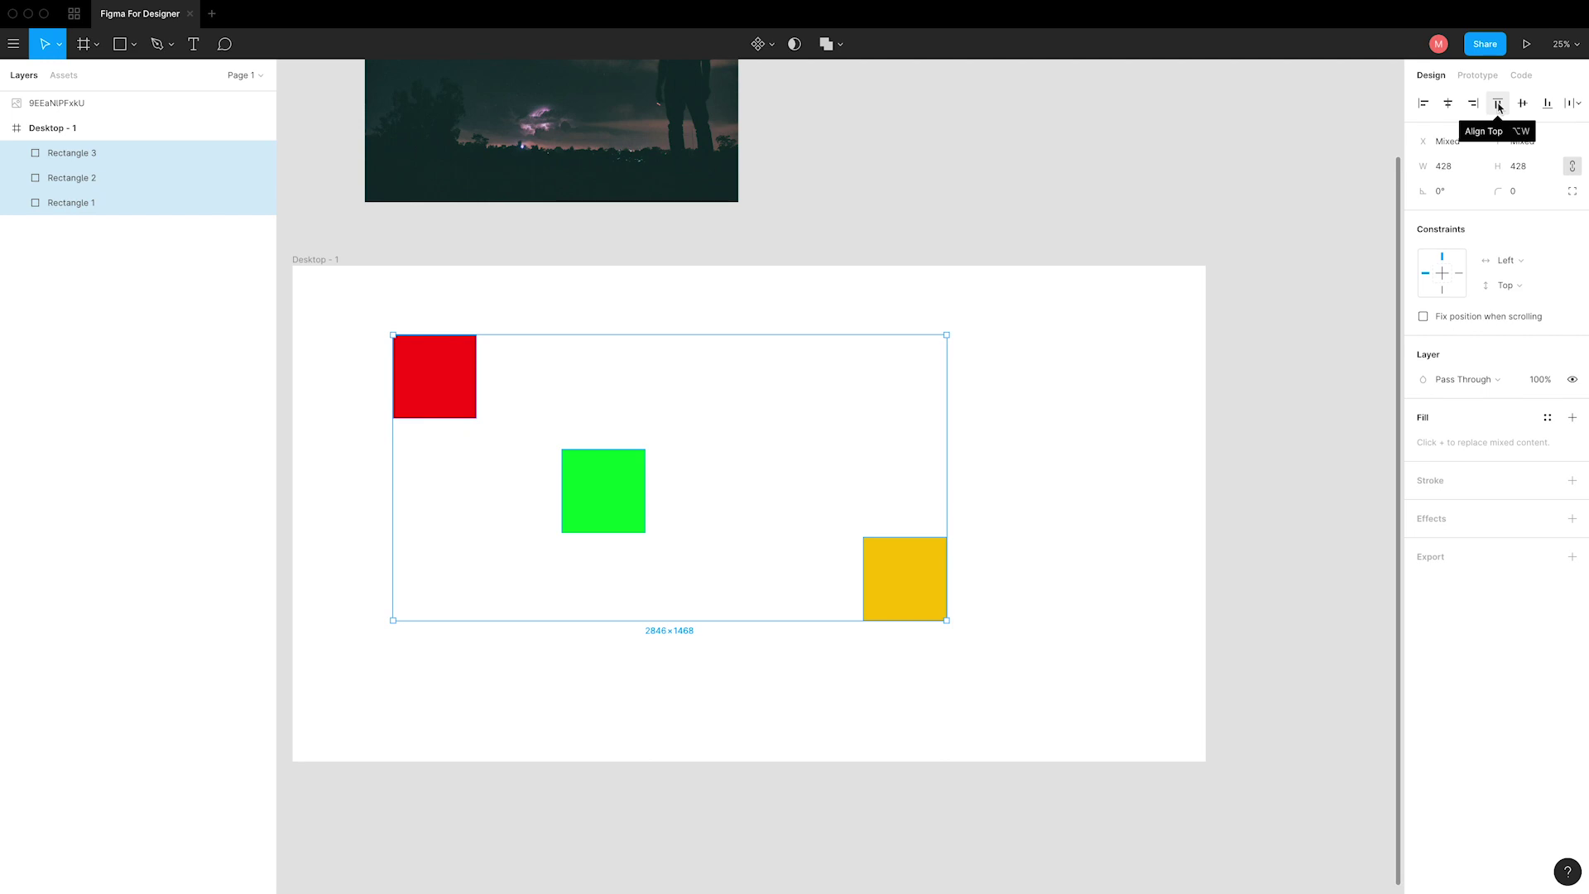
{"action": "left_click", "coordinate": [1499, 103]}
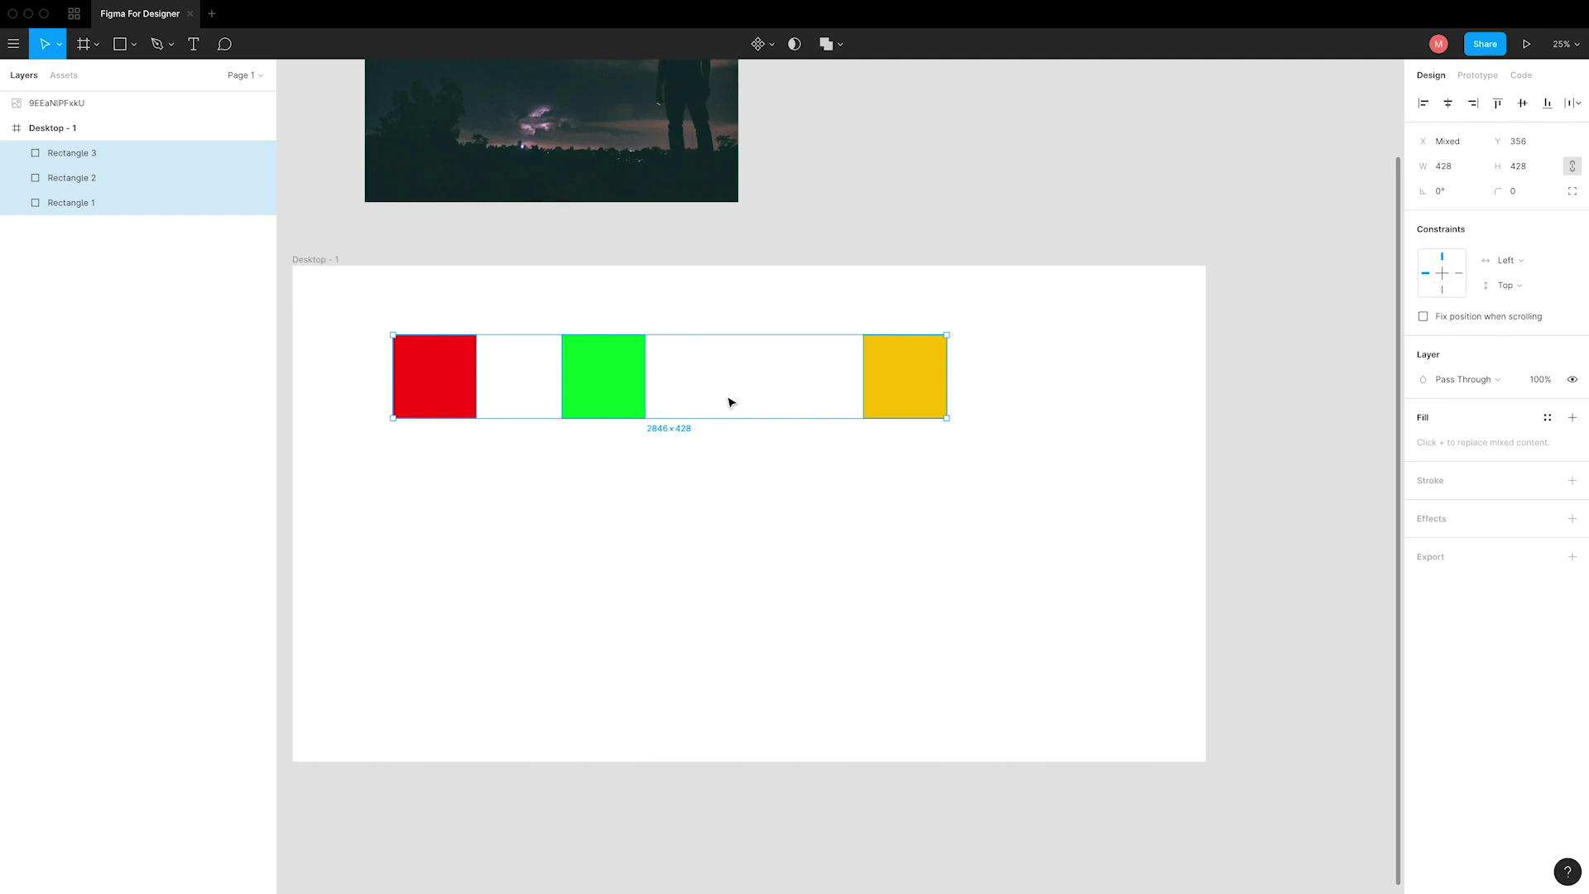
- Undo the horizontal-centre alignment and distribute the red, green and yellow squares with equal horizontal spacing
{"action": "left_click", "coordinate": [1449, 103]}
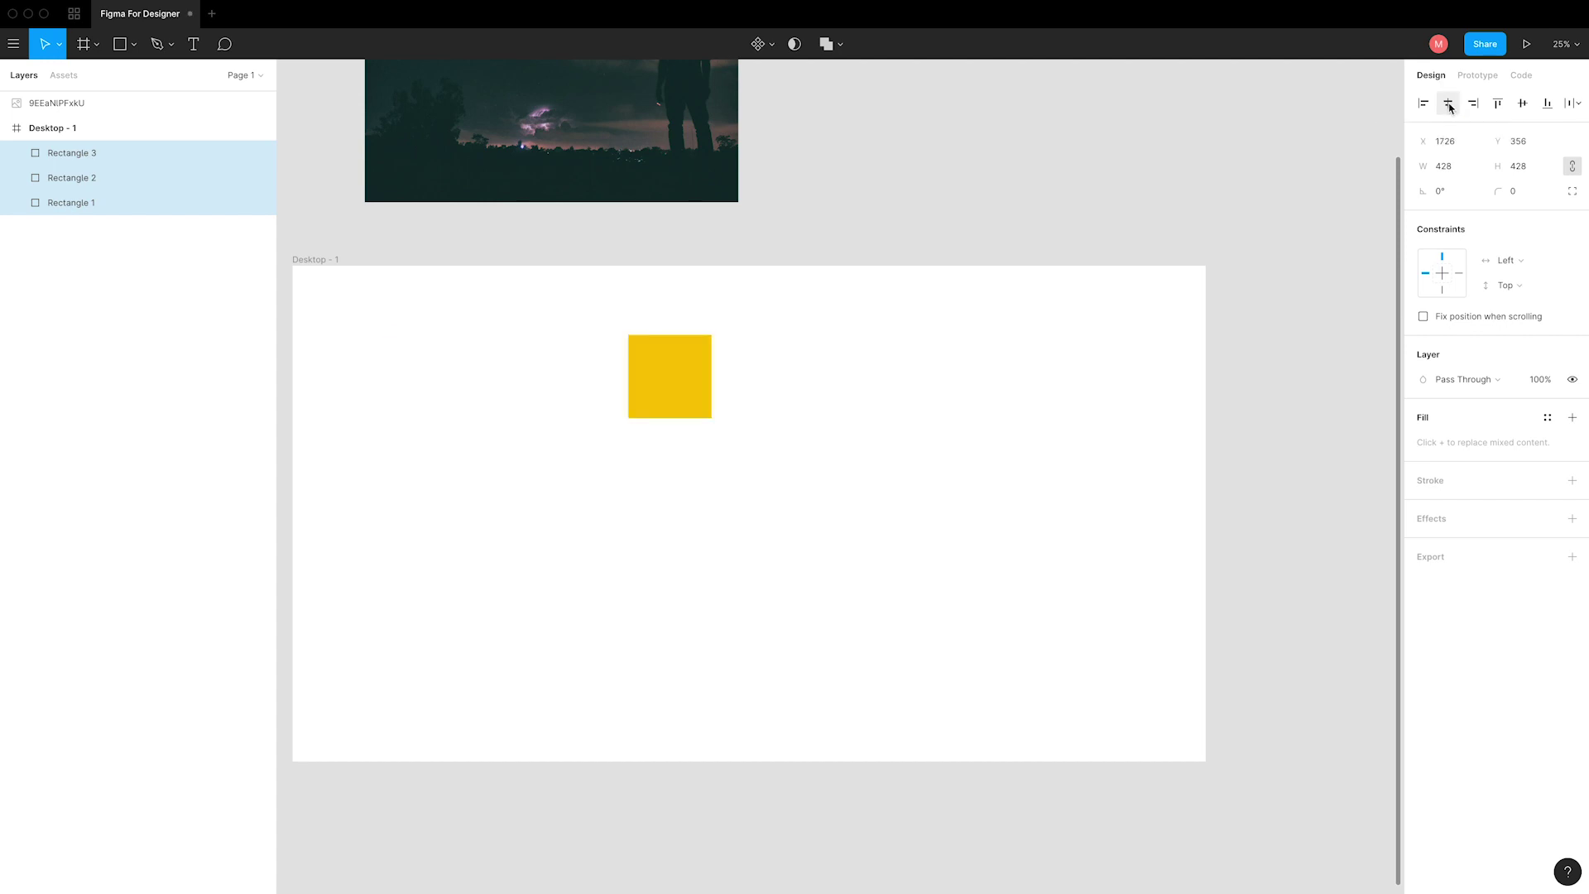
{"action": "key", "text": "ctrl+z"}
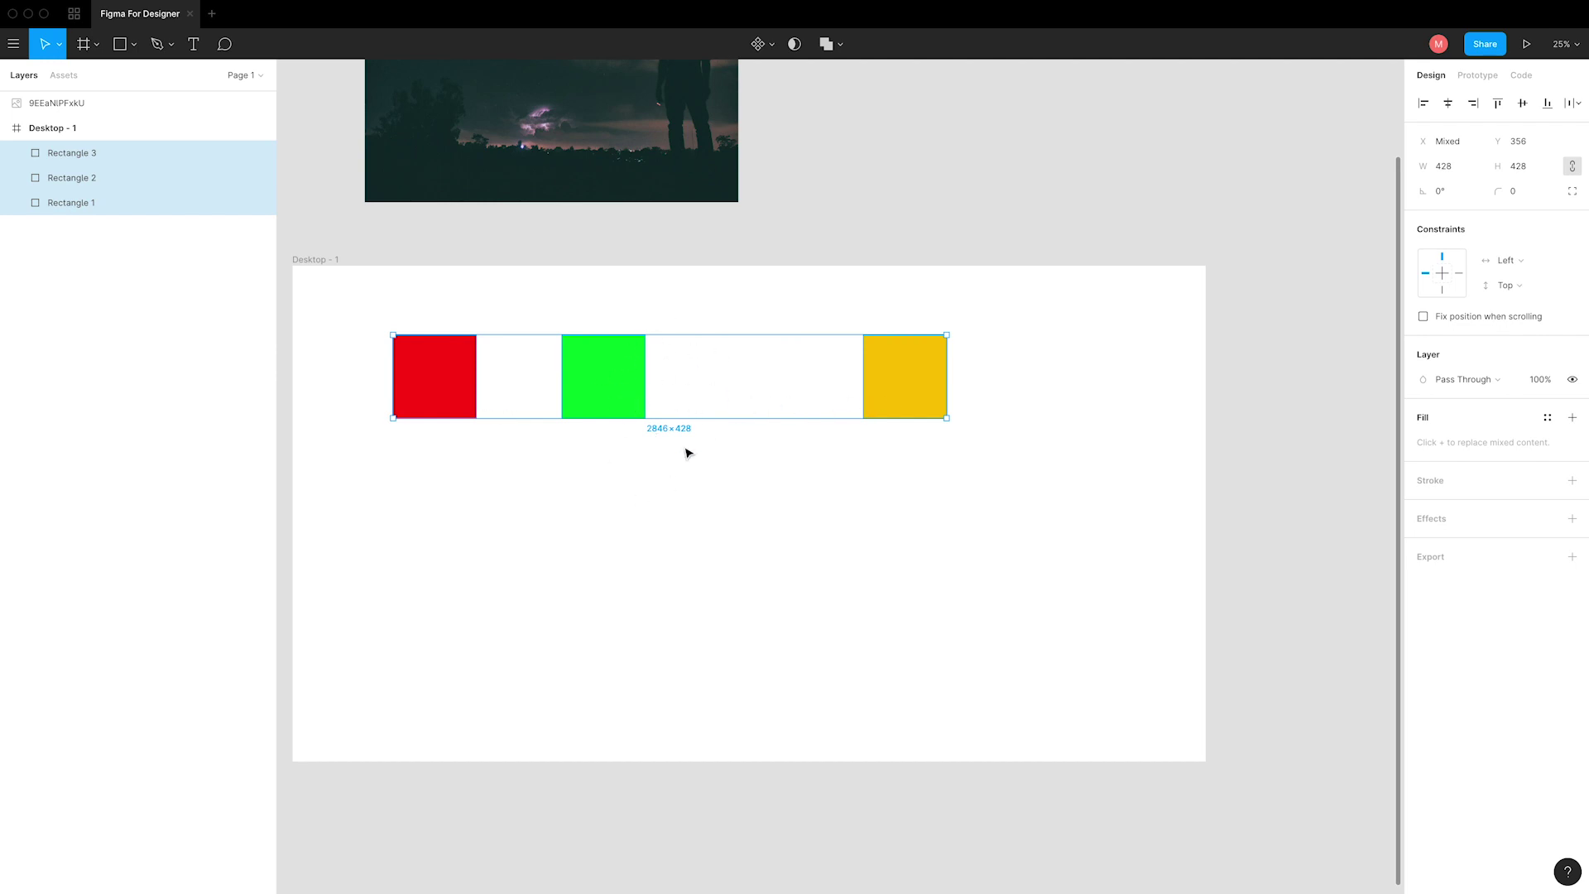
{"action": "left_click", "coordinate": [1580, 106]}
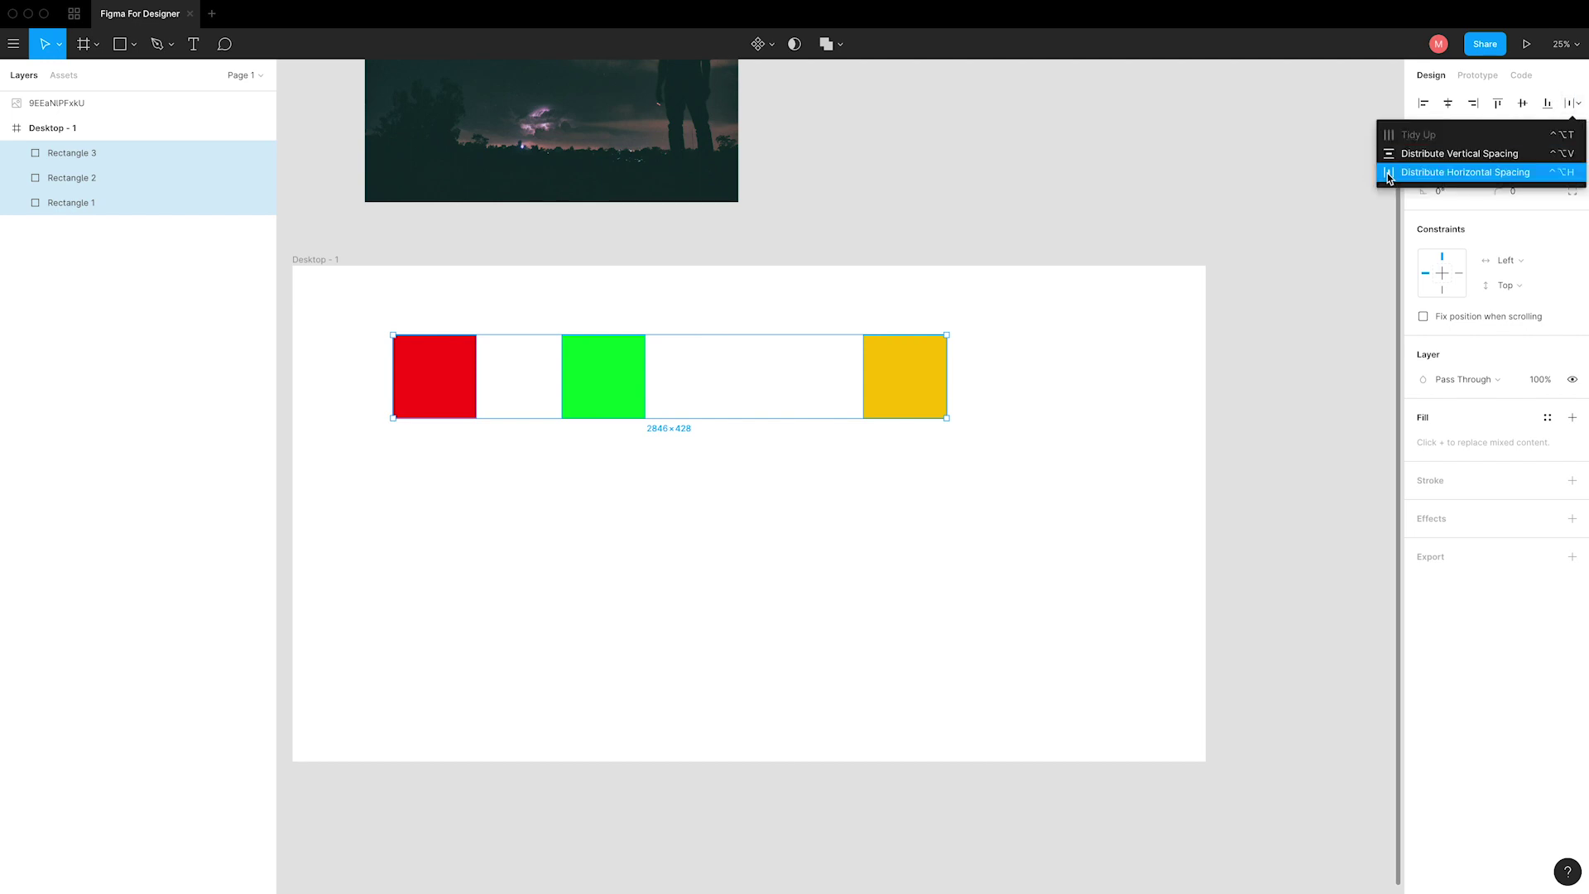
{"action": "left_click", "coordinate": [1443, 174]}
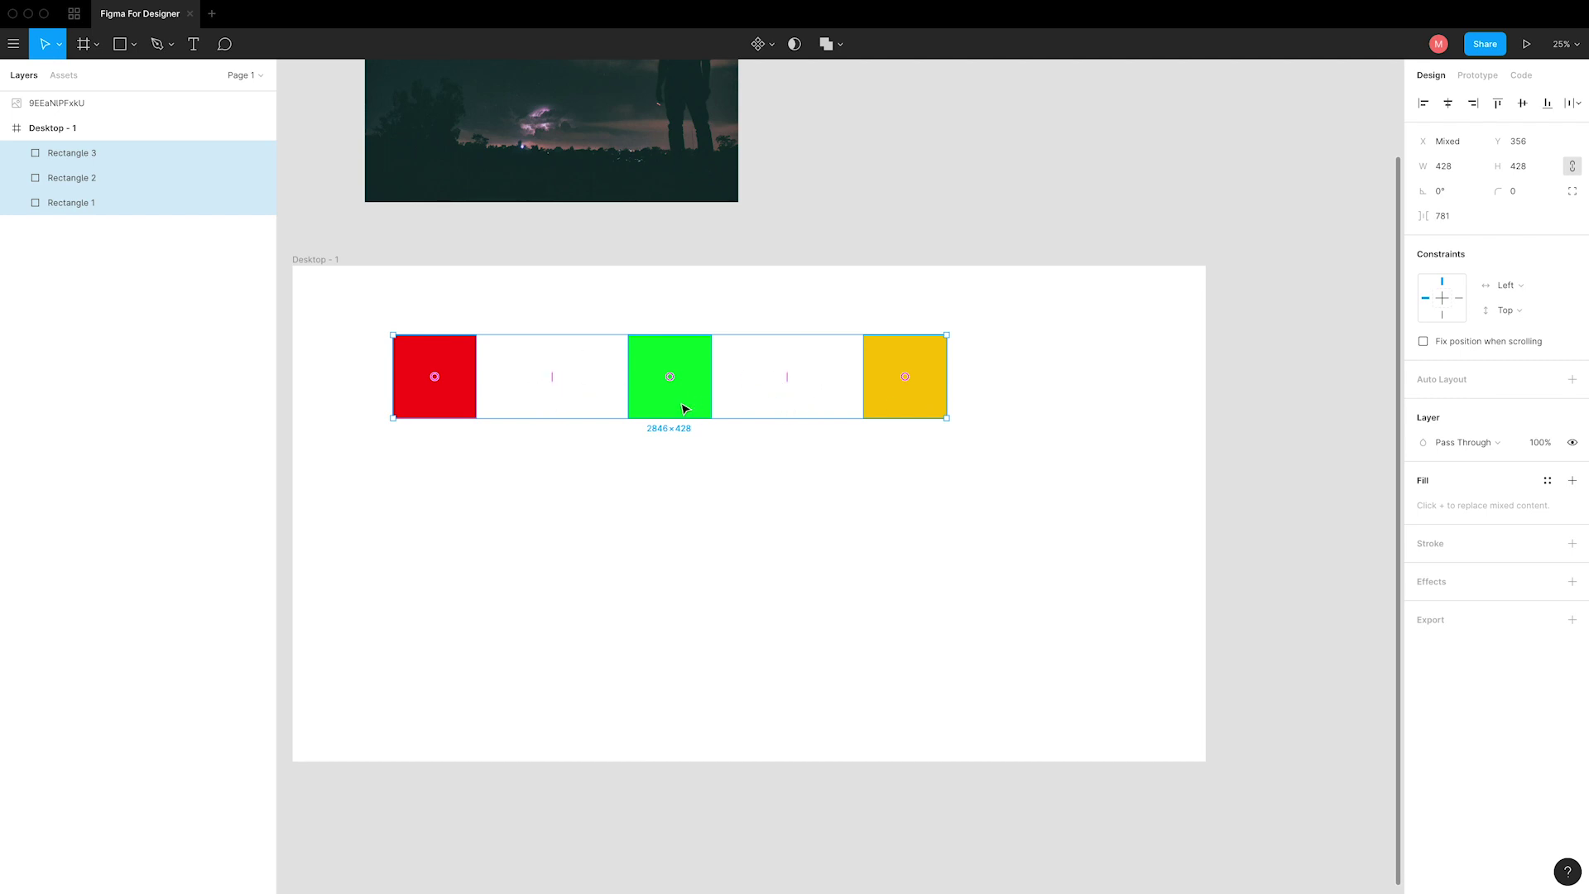
- Check the spacing distribution options, then select all three squares and clear the selection
{"action": "left_click", "coordinate": [1576, 104]}
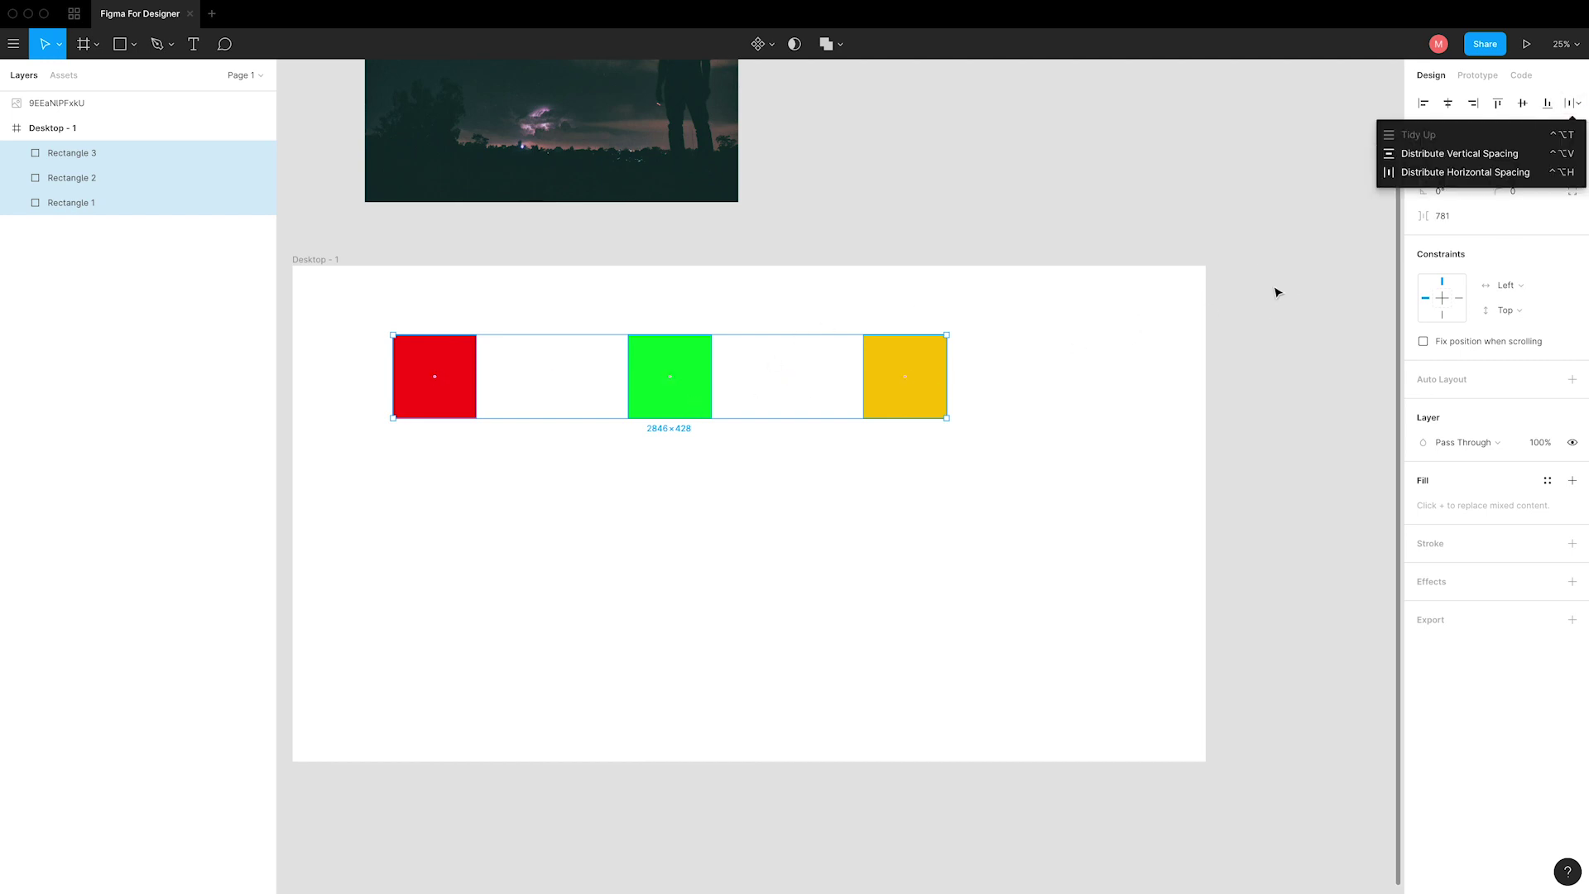
{"action": "left_click", "coordinate": [1277, 292]}
{"action": "left_click", "coordinate": [928, 404]}
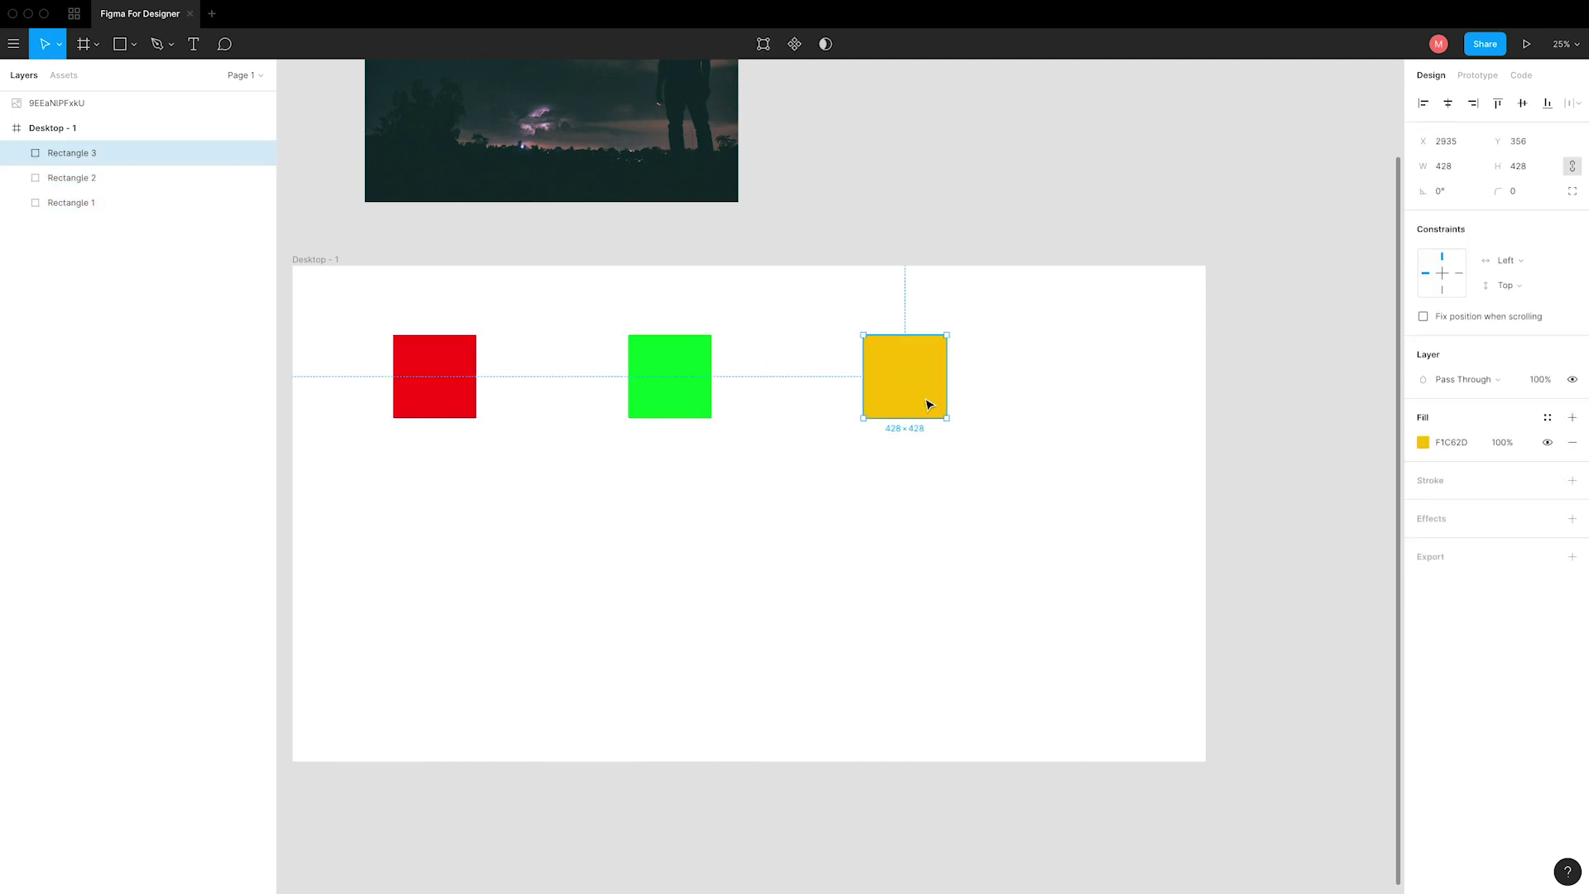
{"action": "left_click", "coordinate": [670, 400], "text": "shift"}
{"action": "left_click", "coordinate": [470, 399], "text": "shift"}
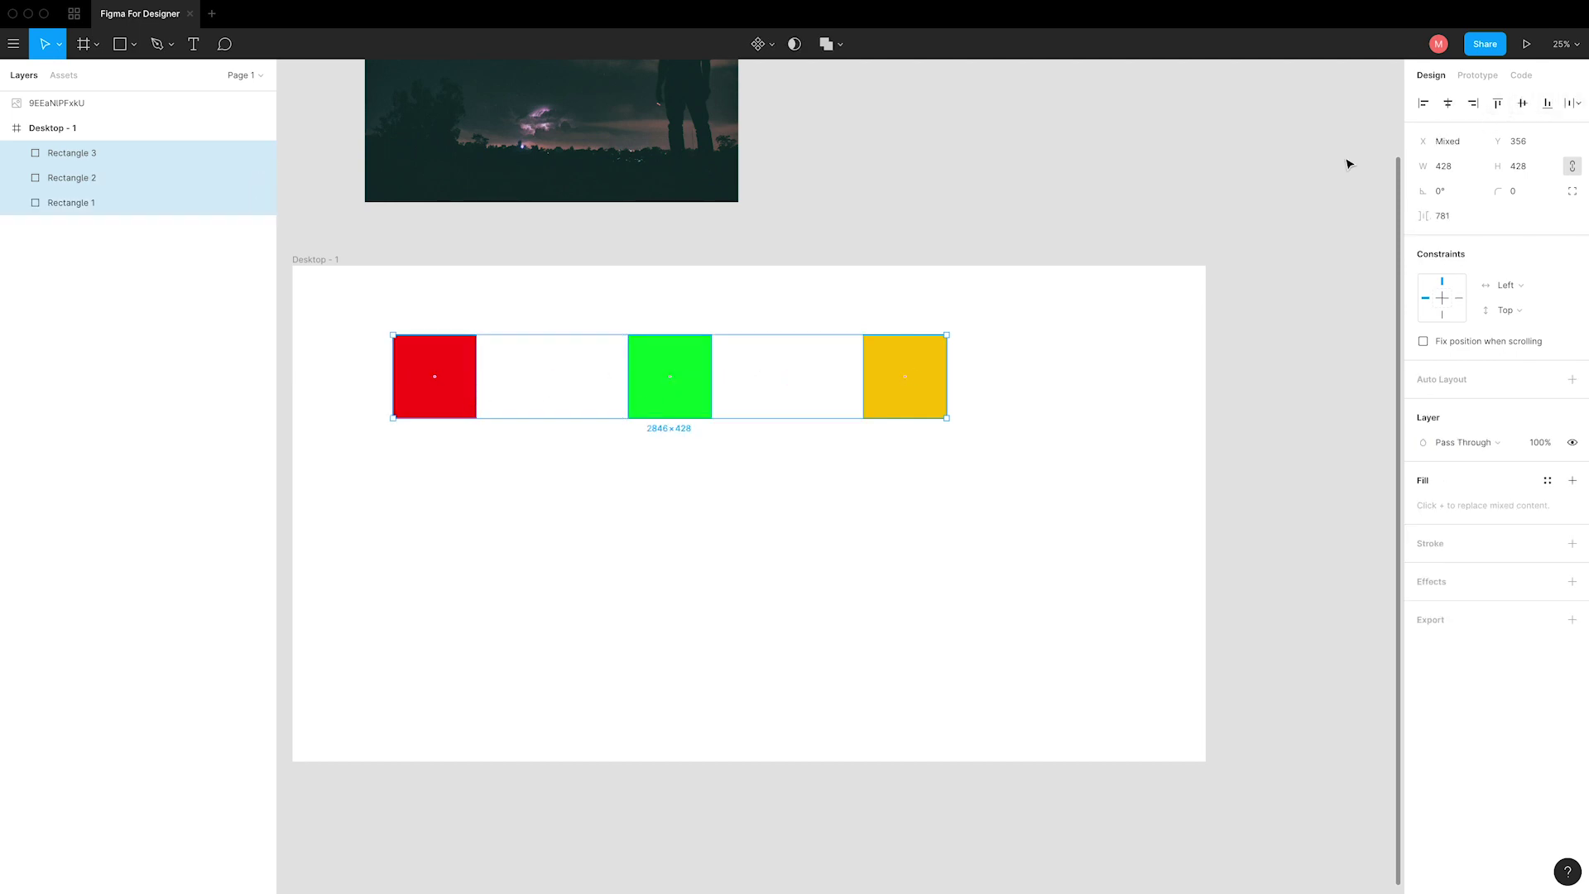
{"action": "left_click", "coordinate": [1073, 285]}
- Move the yellow and green squares down and to the right in the Desktop frame
{"action": "left_click_drag", "start_coordinate": [922, 369], "coordinate": [961, 548]}
{"action": "left_click", "coordinate": [648, 377]}
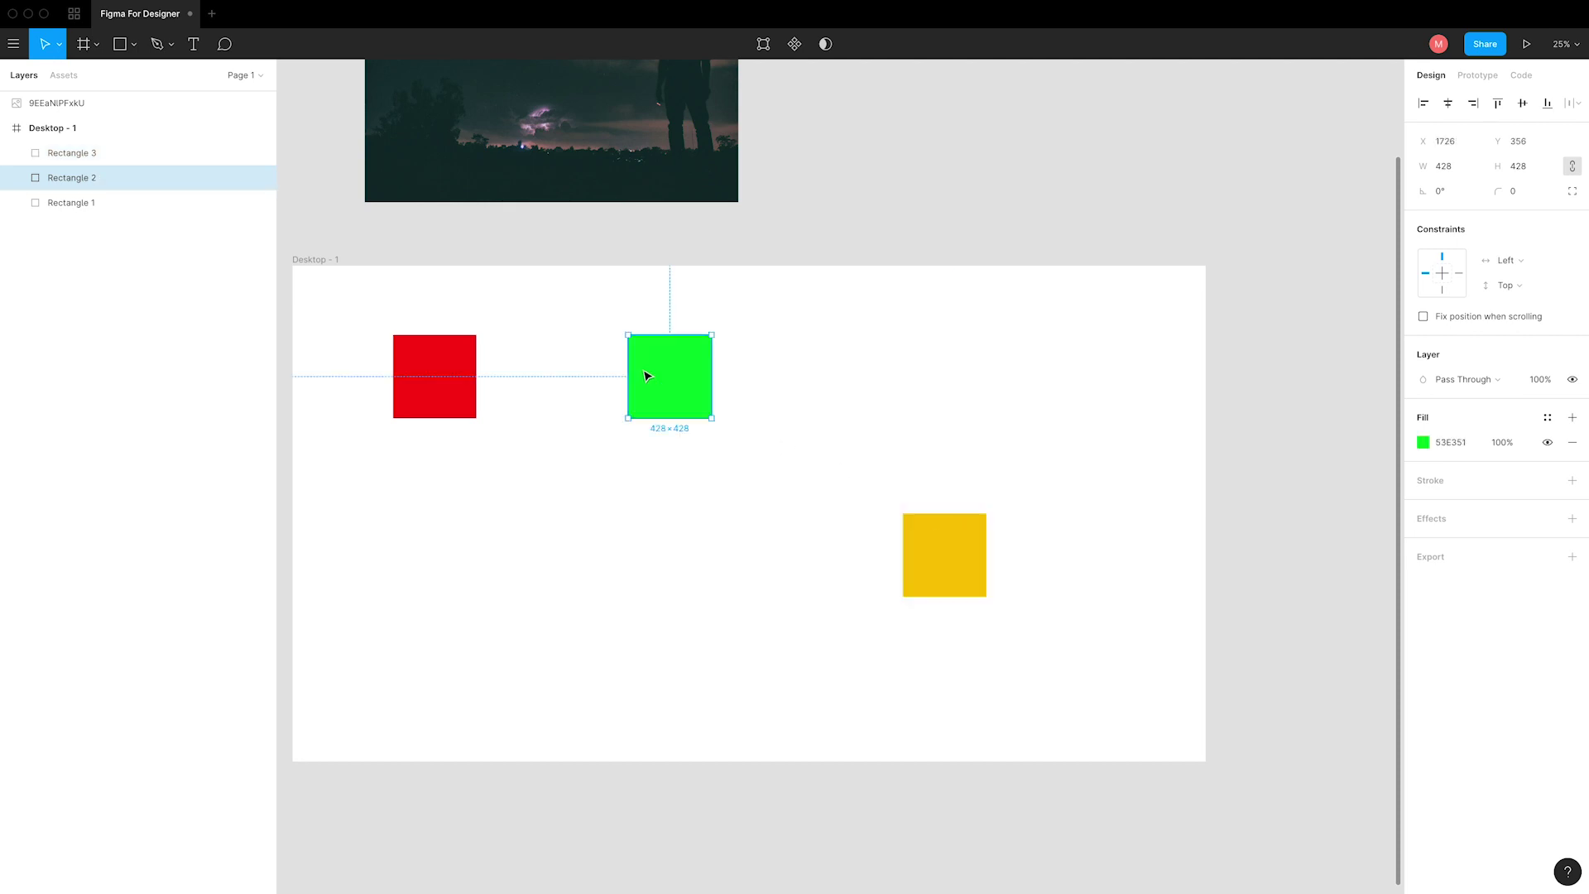
{"action": "left_click_drag", "start_coordinate": [648, 376], "coordinate": [685, 445]}
- Align the red, green and yellow squares along their bottom edges, then deselect them
{"action": "left_click", "coordinate": [434, 377], "text": "shift"}
{"action": "mouse_move", "coordinate": [707, 445]}
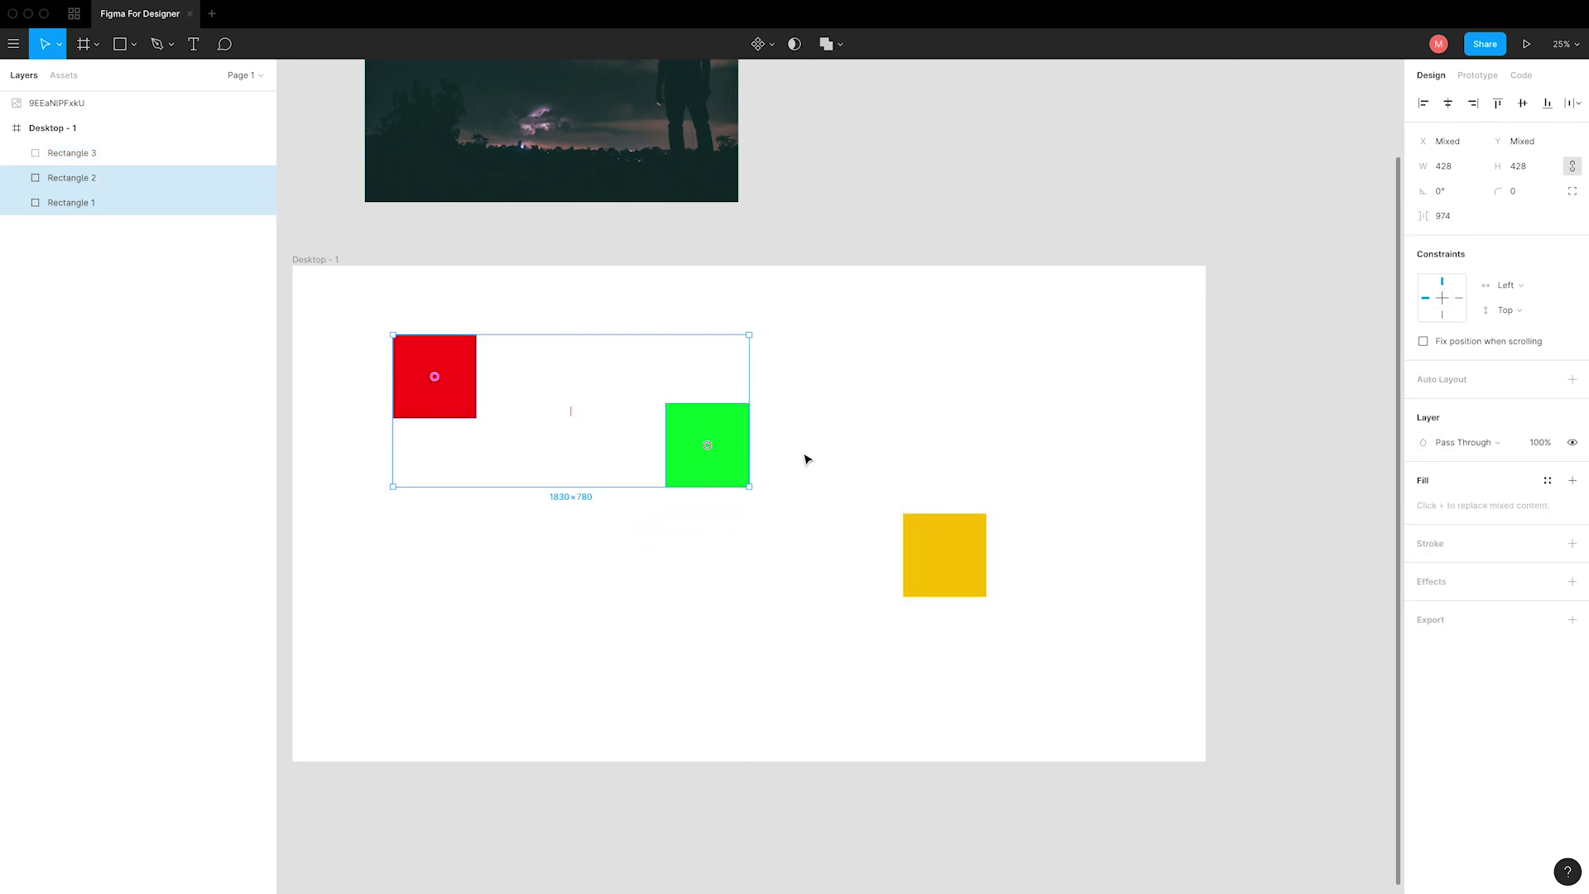
{"action": "left_click", "coordinate": [933, 529], "text": "shift"}
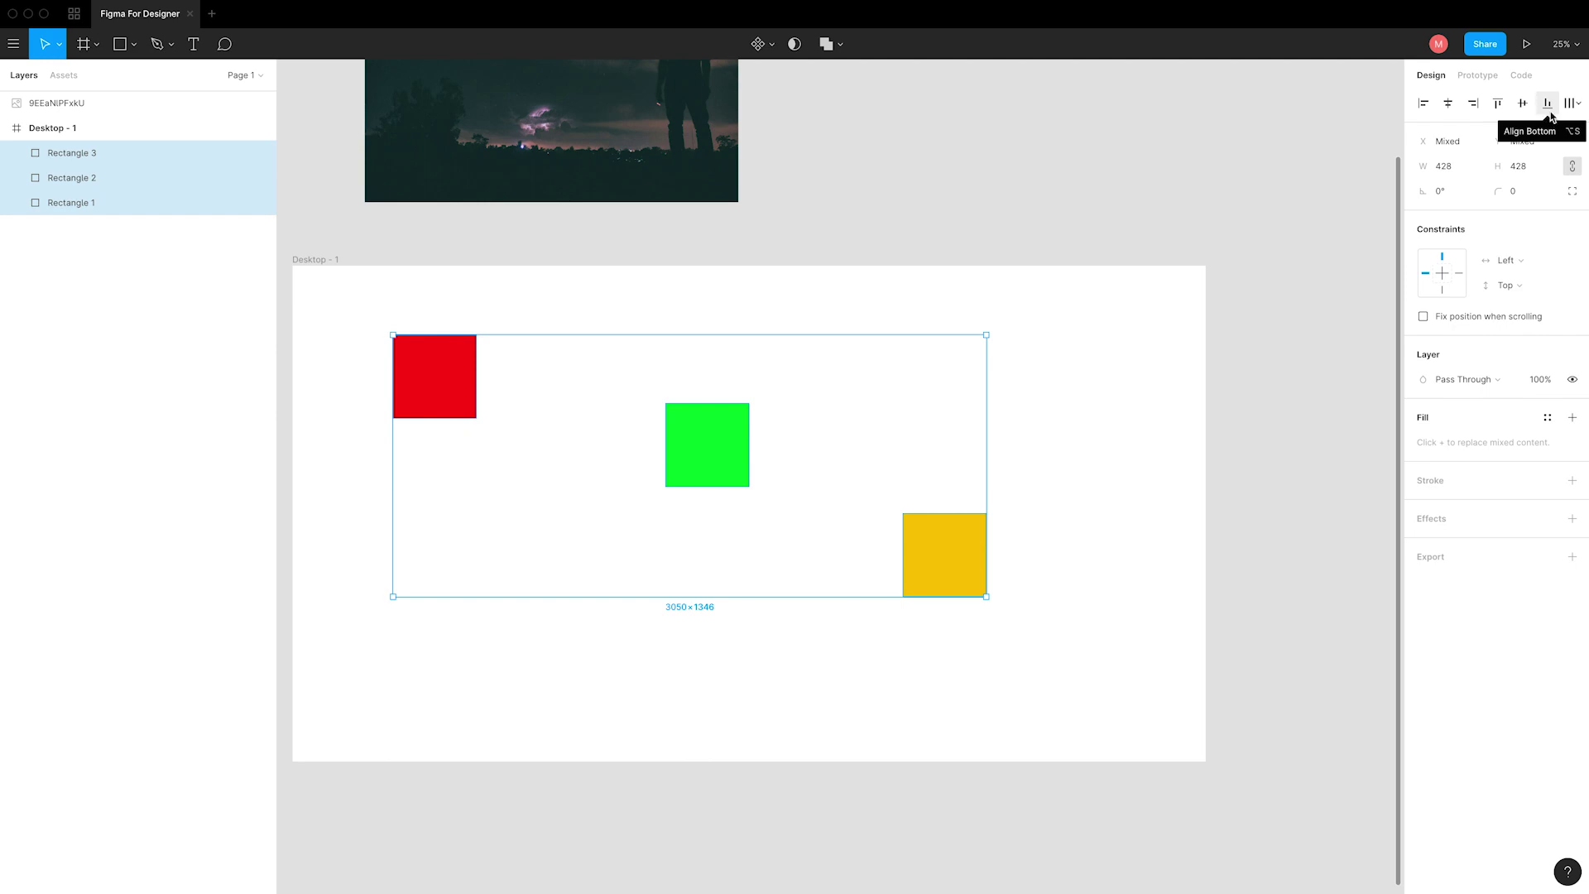
{"action": "left_click", "coordinate": [1548, 106]}
{"action": "left_click", "coordinate": [1295, 377]}
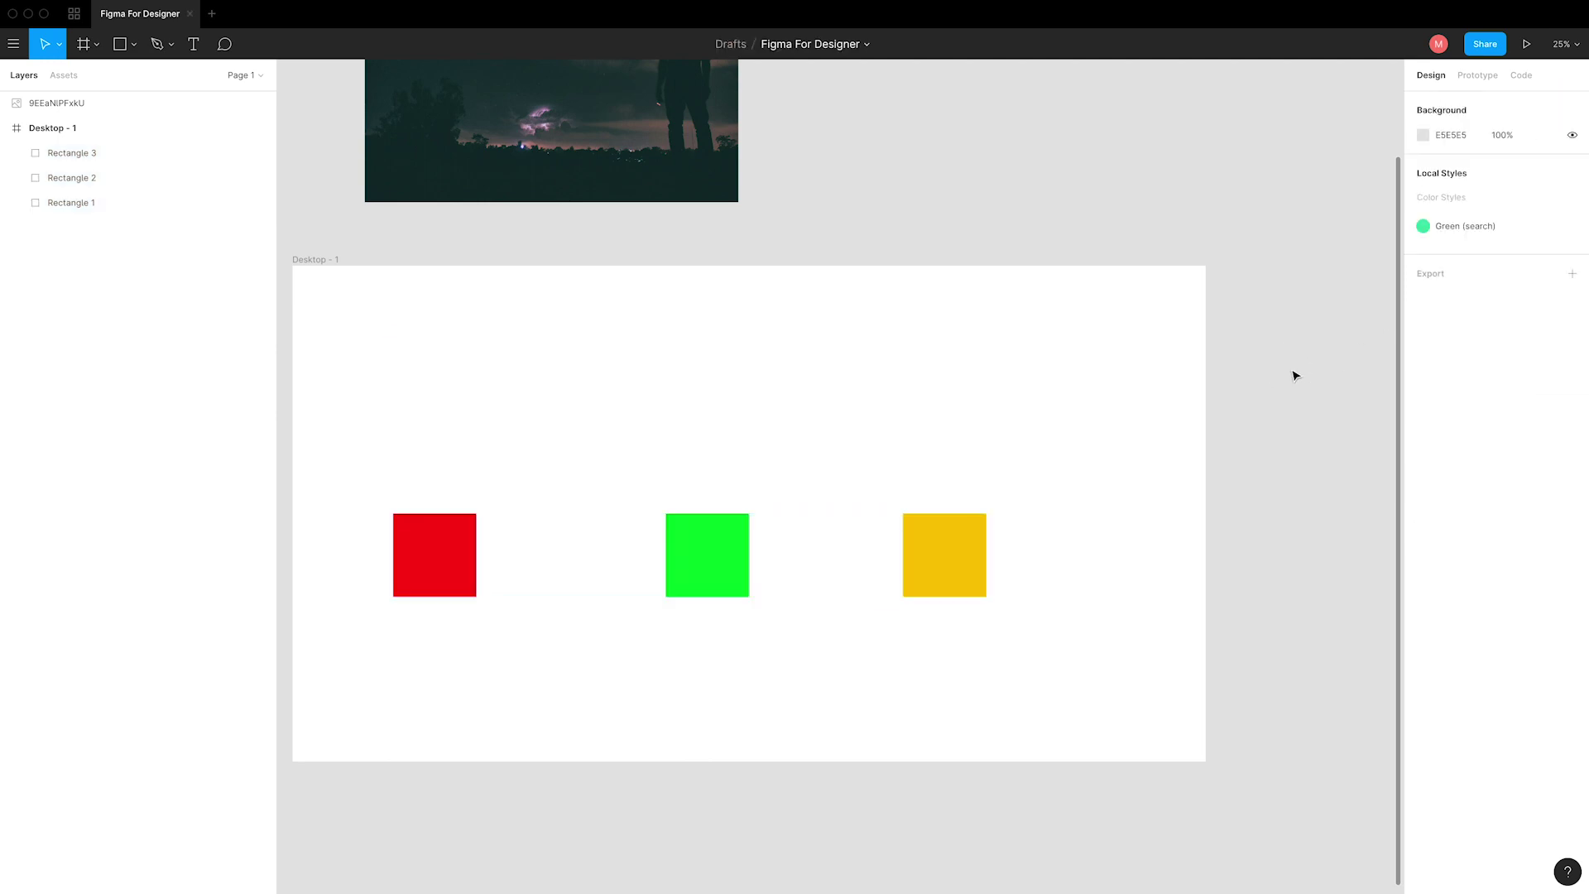